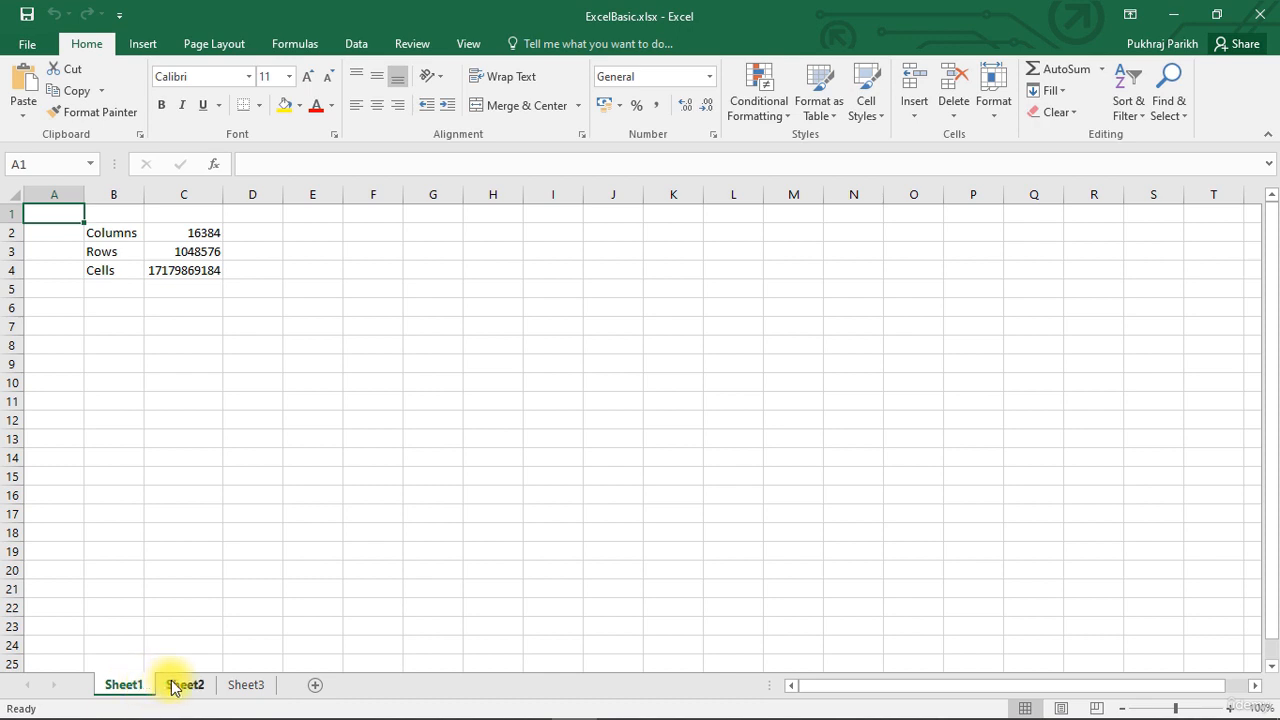
Look through the contents of the Sheet1, Sheet2 and Sheet3 worksheets.
{"action": "left_click", "coordinate": [182, 686]}
{"action": "left_click", "coordinate": [243, 684]}
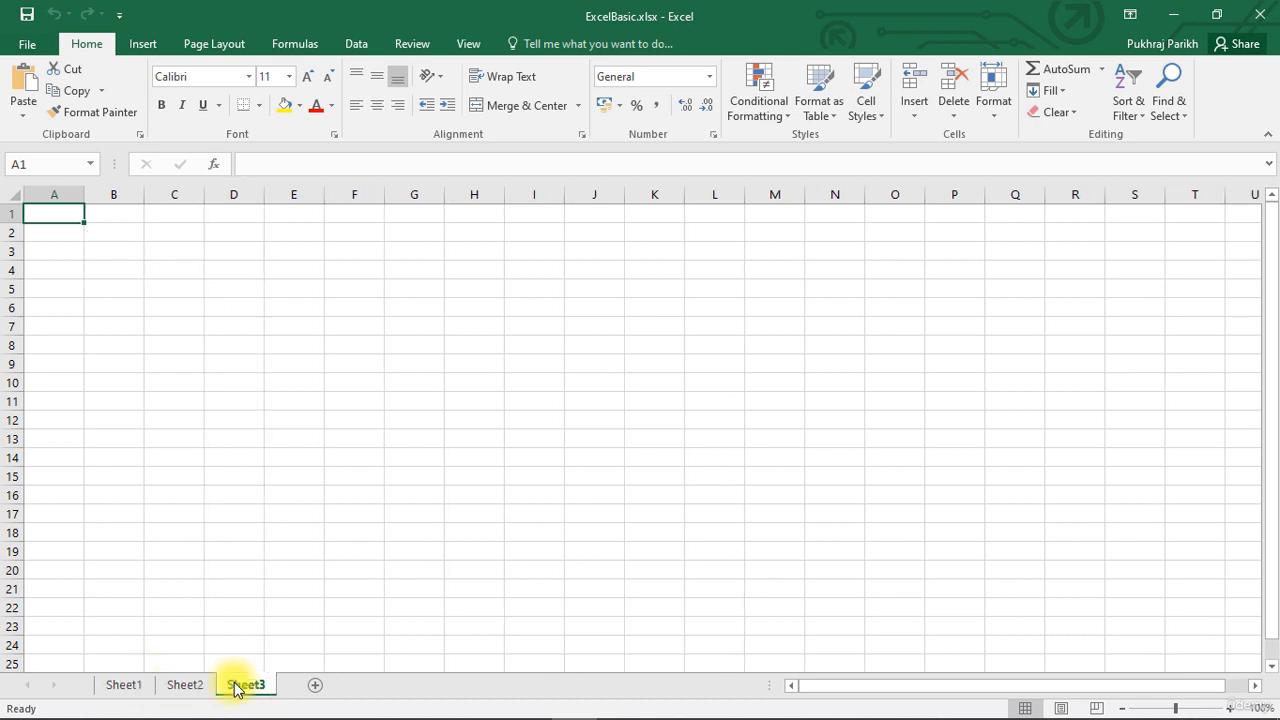
{"action": "left_click", "coordinate": [181, 686]}
{"action": "left_click", "coordinate": [128, 686]}
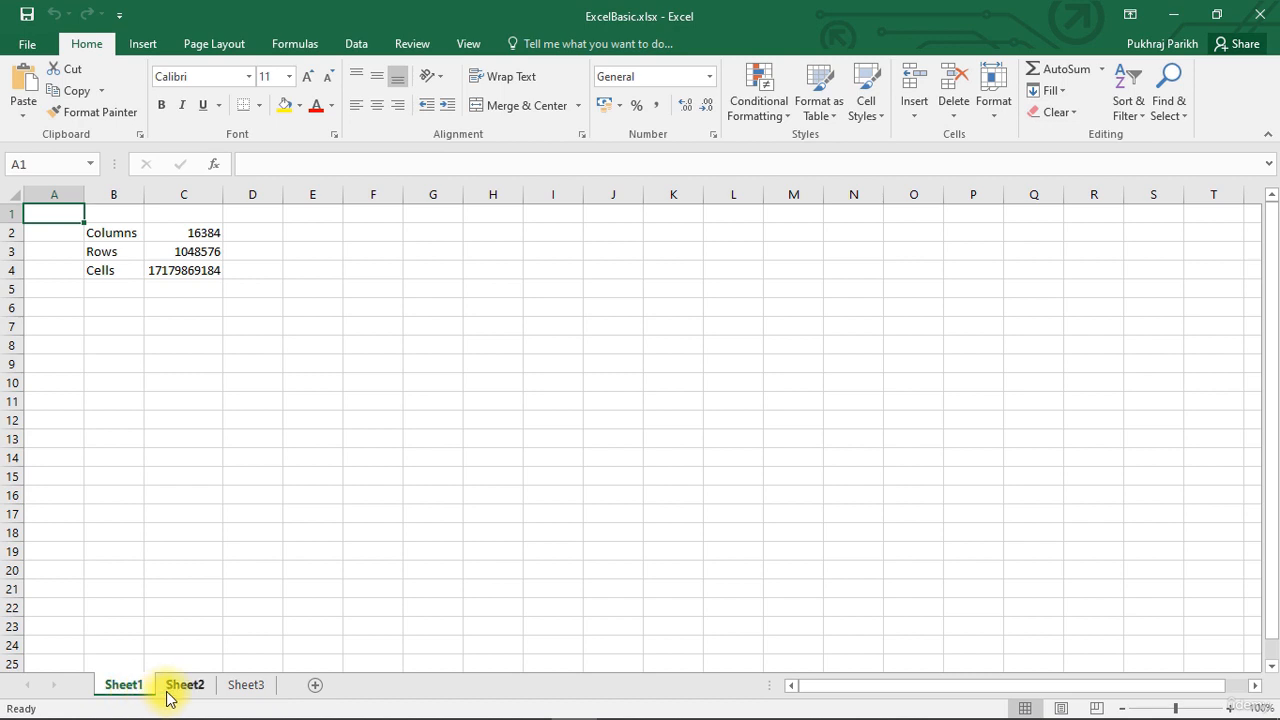
{"action": "left_click", "coordinate": [170, 694]}
{"action": "left_click", "coordinate": [240, 694]}
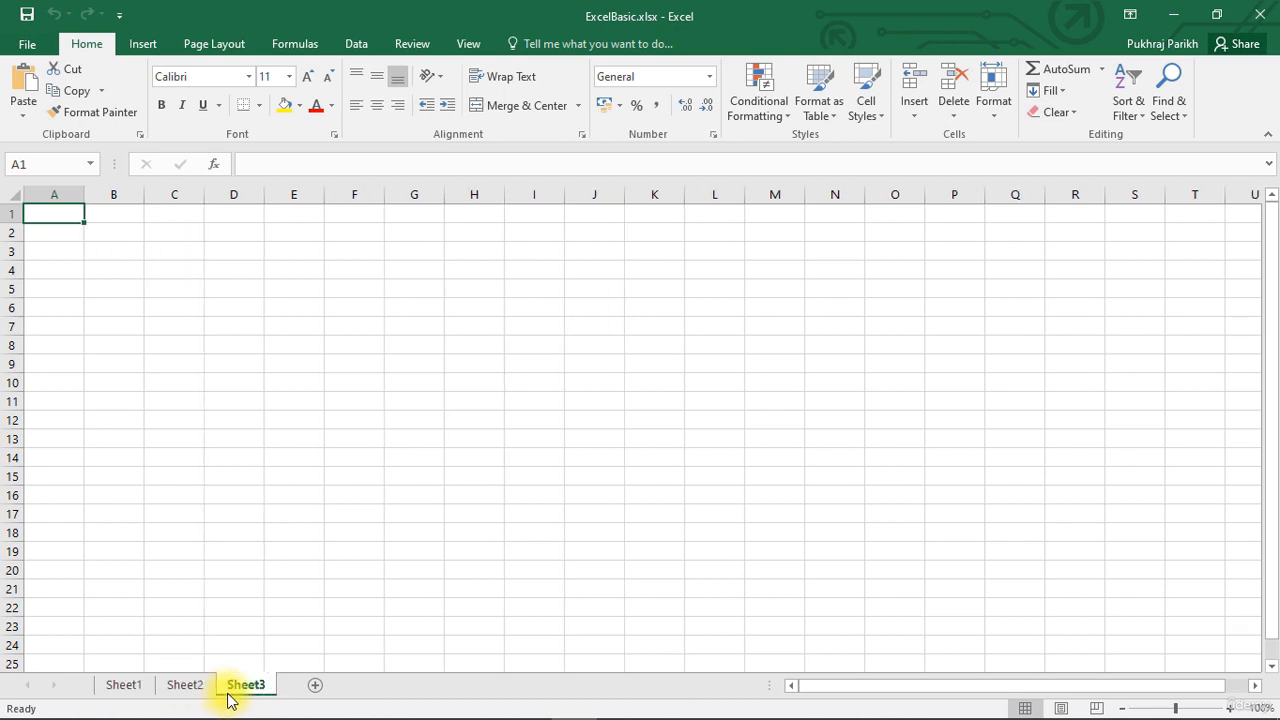
{"action": "left_click", "coordinate": [170, 688]}
{"action": "left_click", "coordinate": [126, 690]}
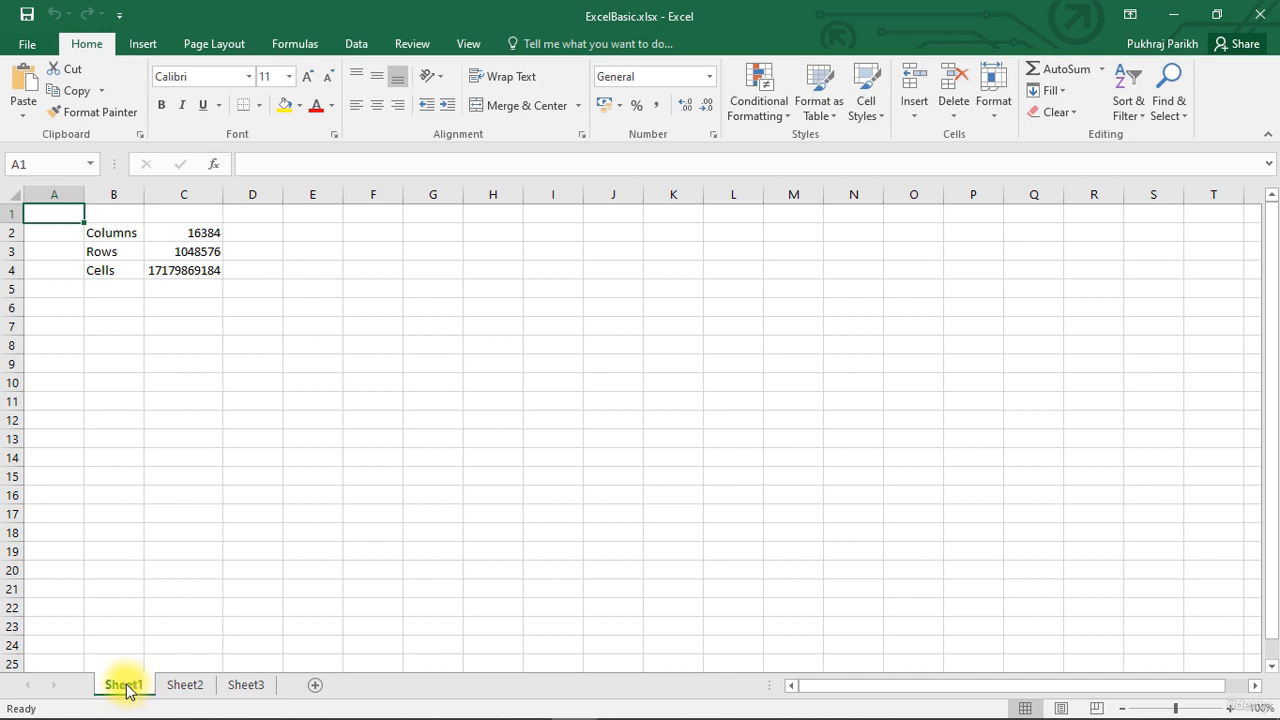
Rename the Sheet1 worksheet as English.
{"action": "double_click", "coordinate": [134, 686]}
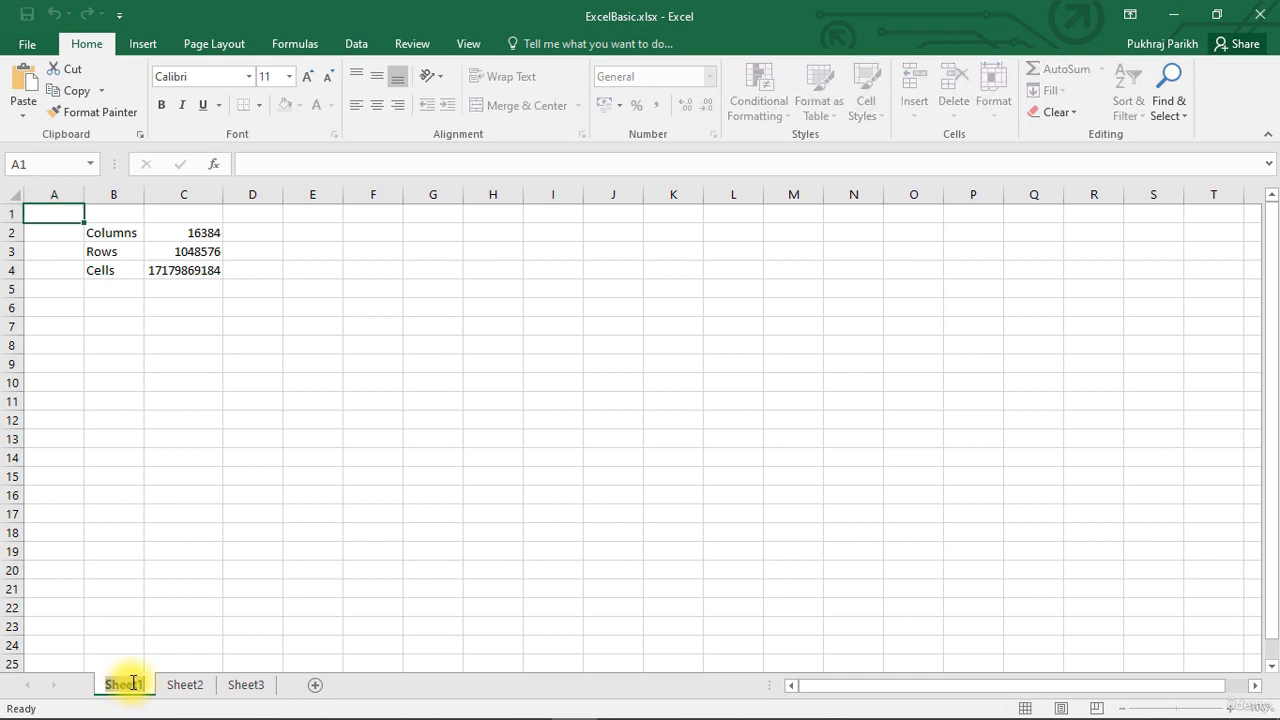
{"action": "type", "text": "E"}
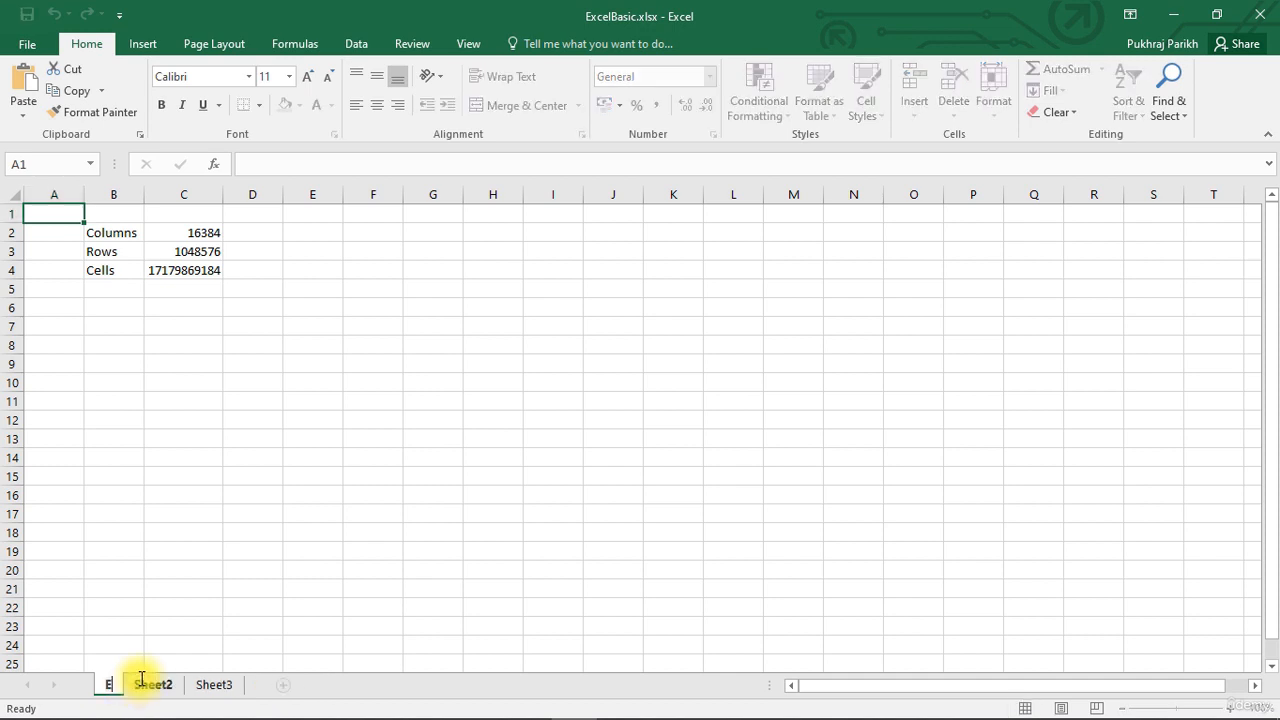
{"action": "type", "text": "gli"}
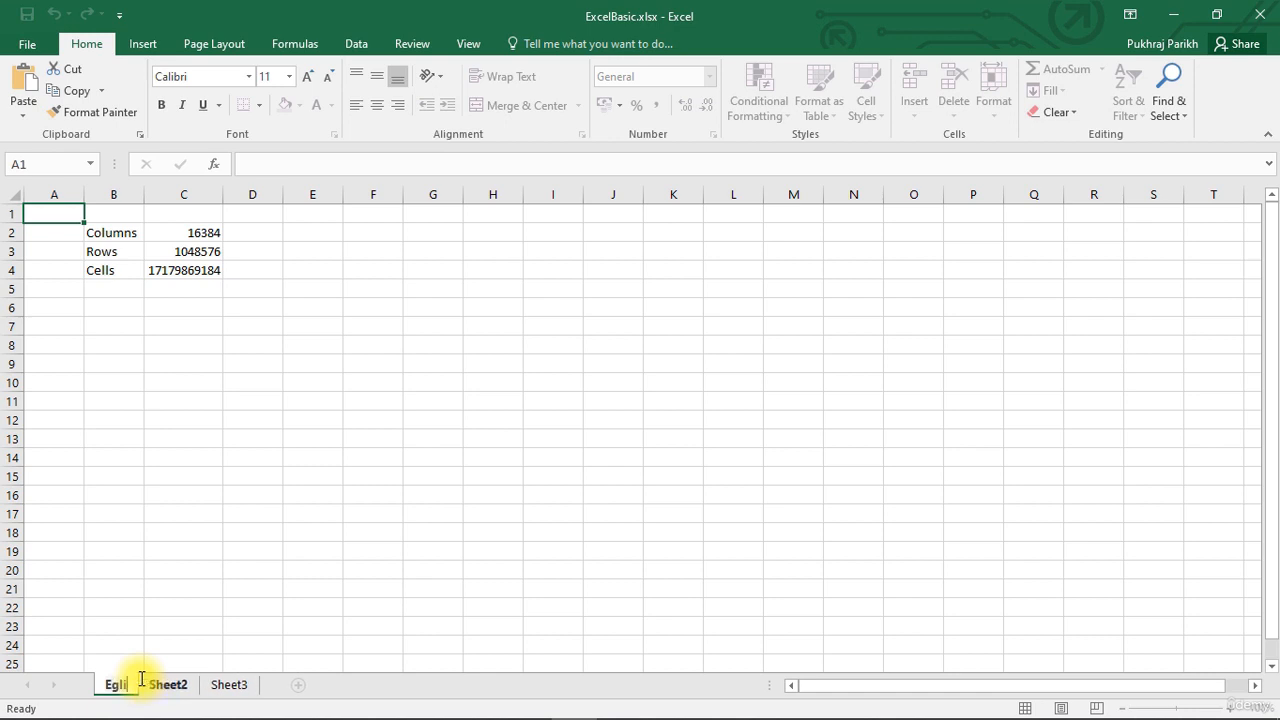
{"action": "type", "text": "sh"}
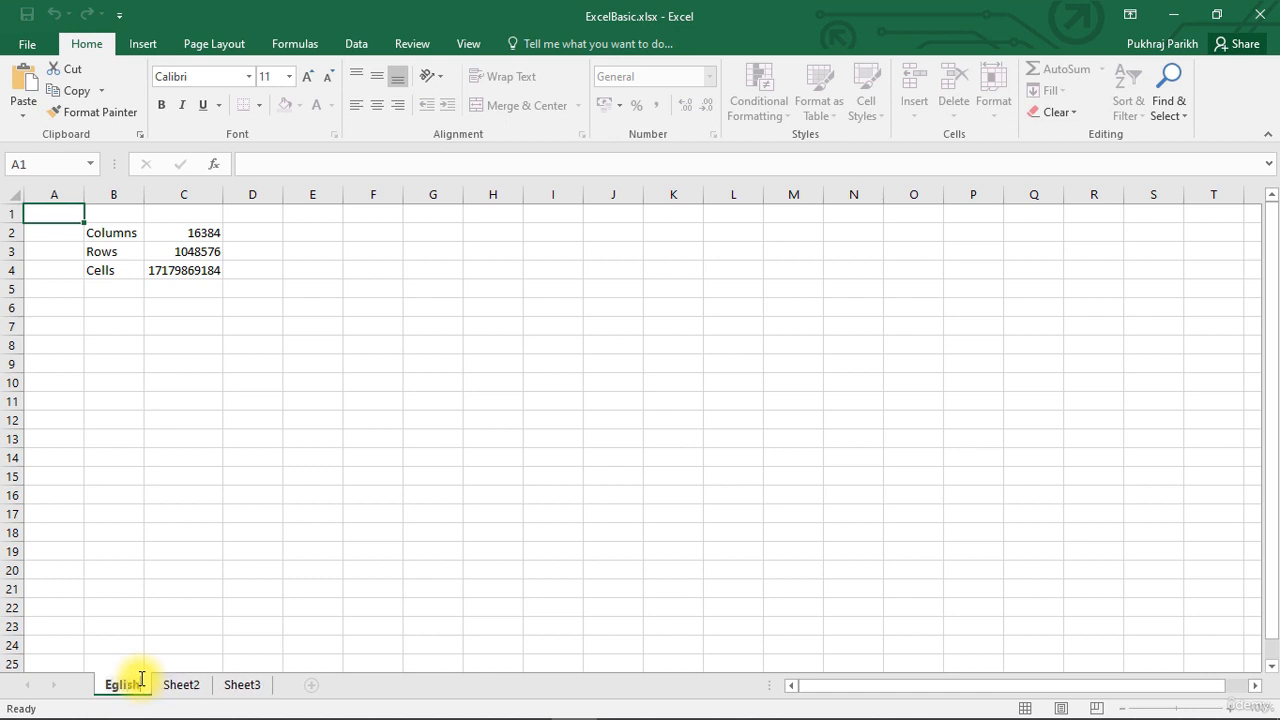
{"action": "key", "text": "Left"}
{"action": "key", "text": "Left"}
{"action": "type", "text": "n"}
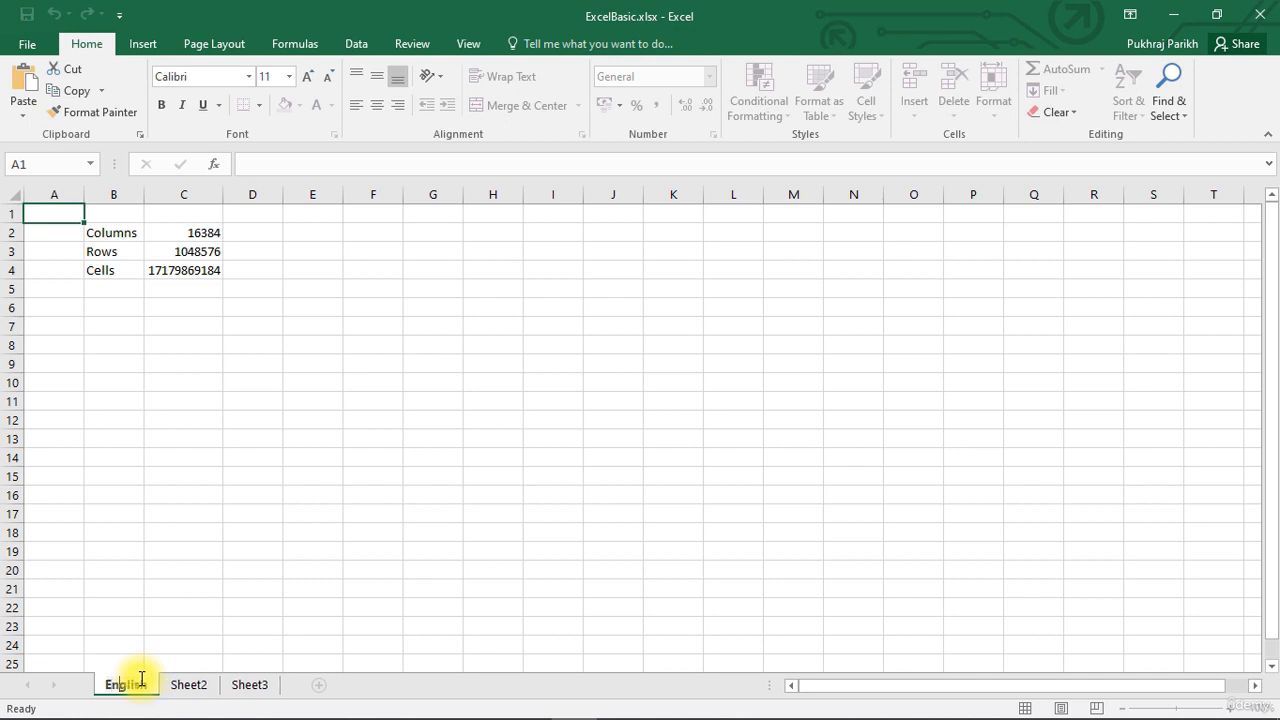
{"action": "key", "text": "Return"}
Rename the Sheet2 worksheet as Maths.
{"action": "left_click", "coordinate": [189, 686]}
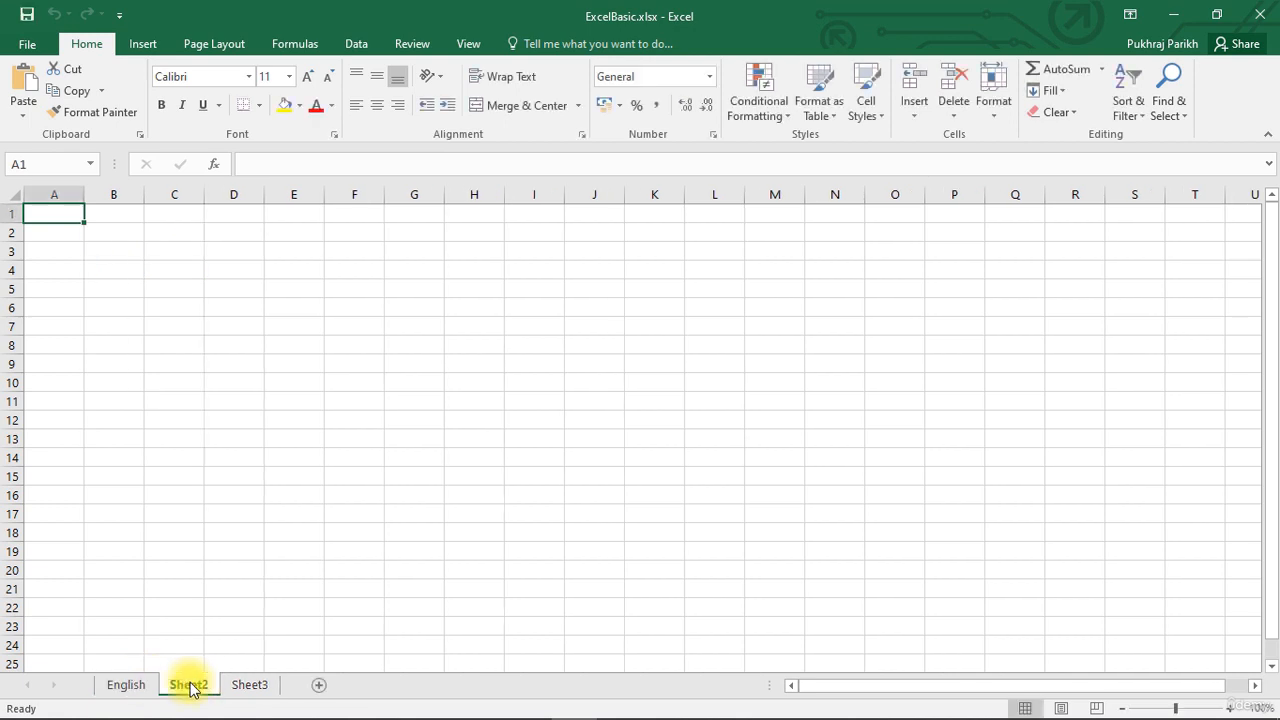
{"action": "double_click", "coordinate": [190, 685]}
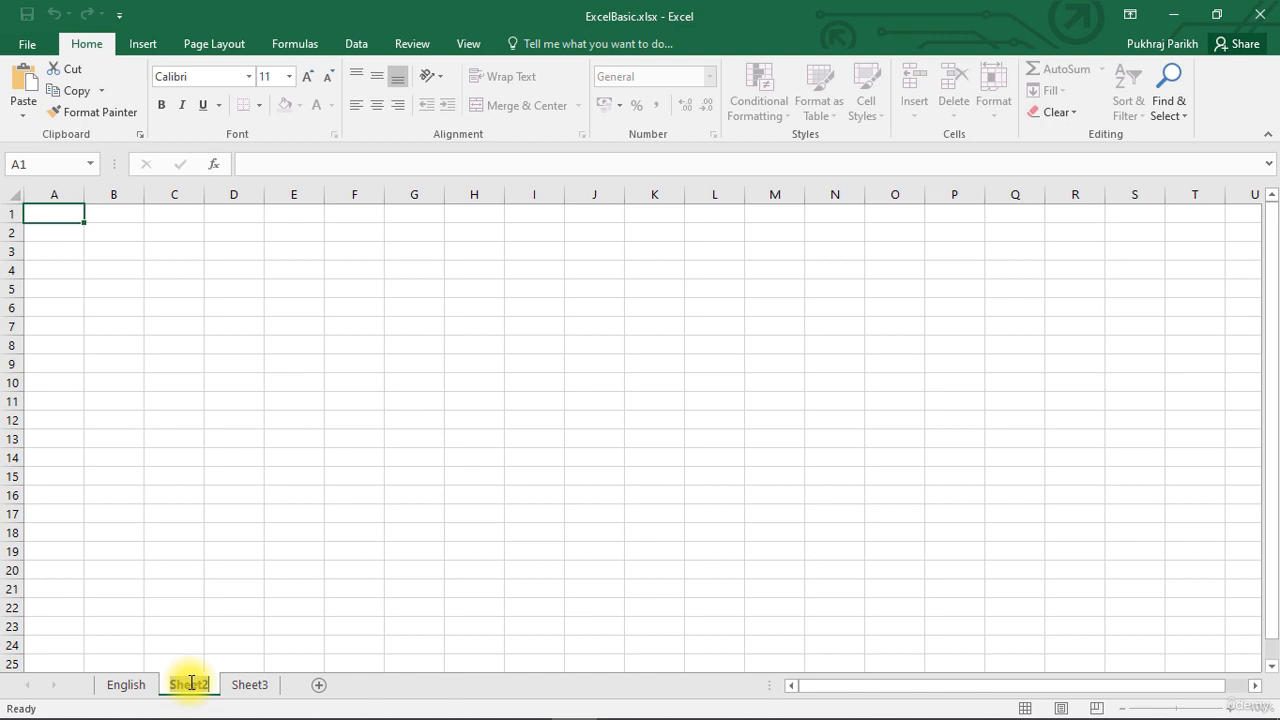
{"action": "type", "text": "M"}
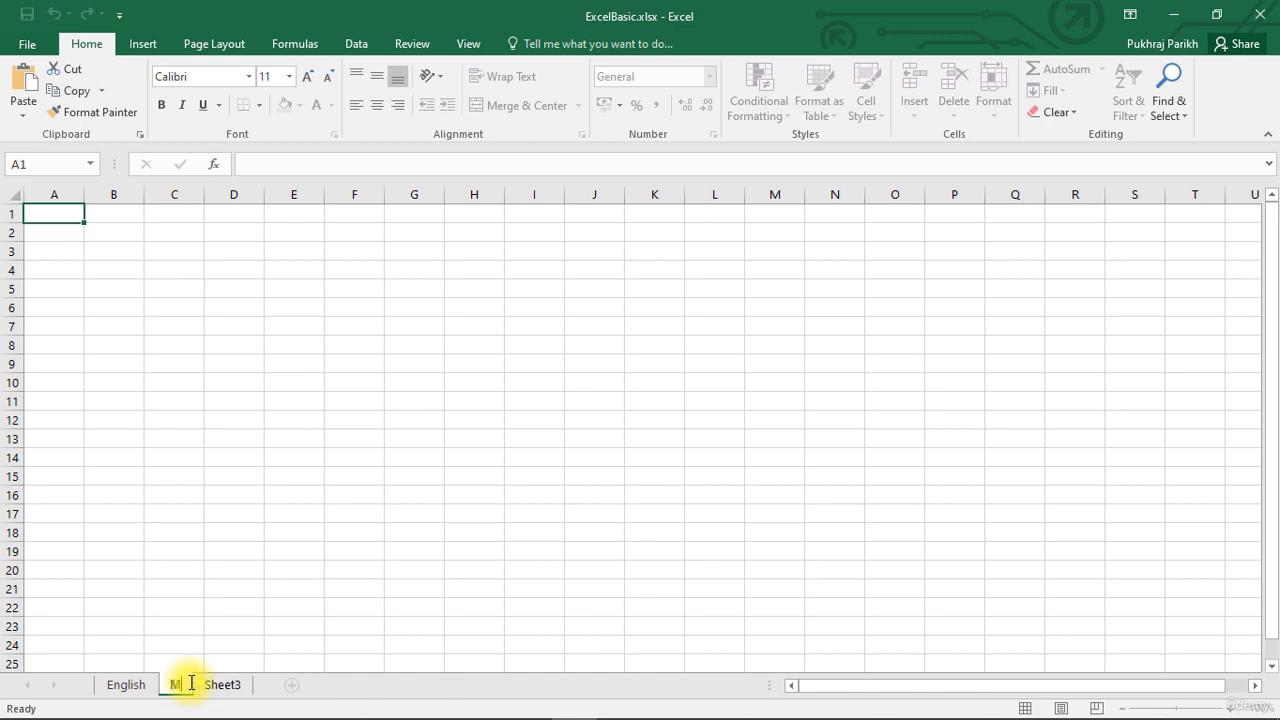
{"action": "type", "text": "aths"}
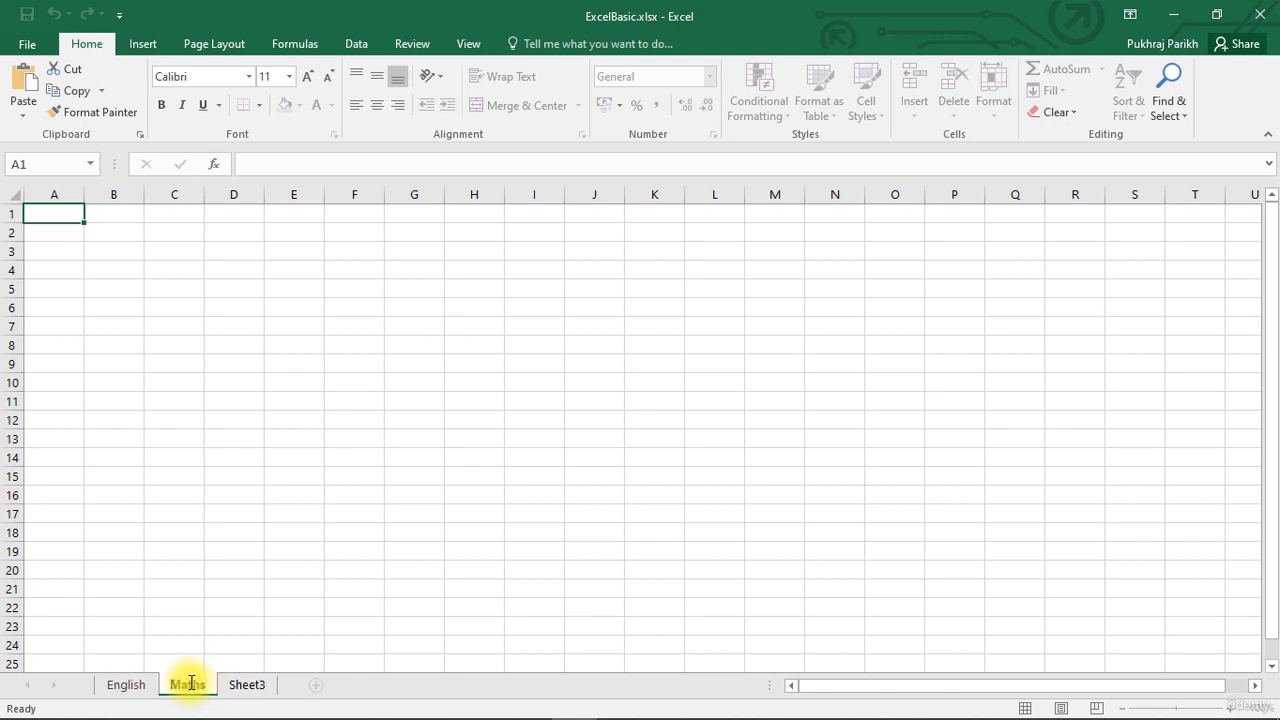
Rename the Sheet3 worksheet as Science.
{"action": "double_click", "coordinate": [240, 684]}
{"action": "type", "text": "S"}
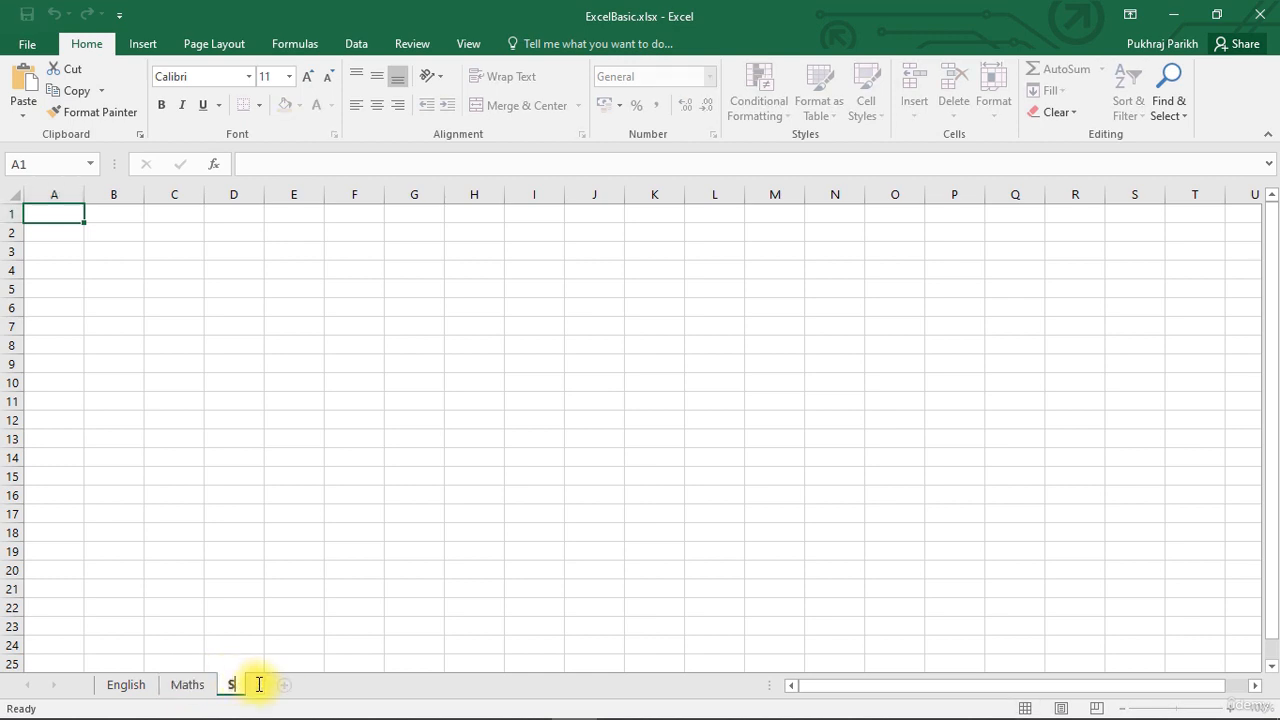
{"action": "type", "text": "cience"}
{"action": "left_click", "coordinate": [251, 626]}
Insert a new worksheet directly after English and name it Arts.
{"action": "left_click", "coordinate": [126, 684]}
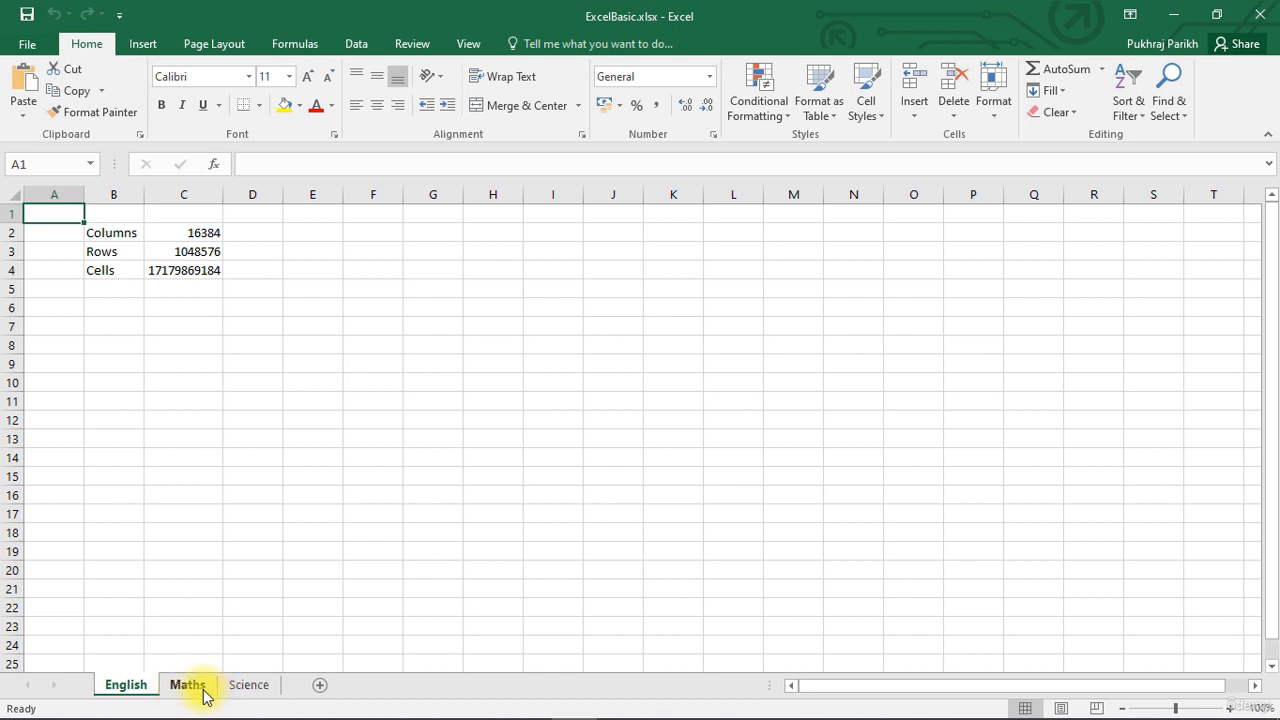
{"action": "left_click", "coordinate": [320, 688]}
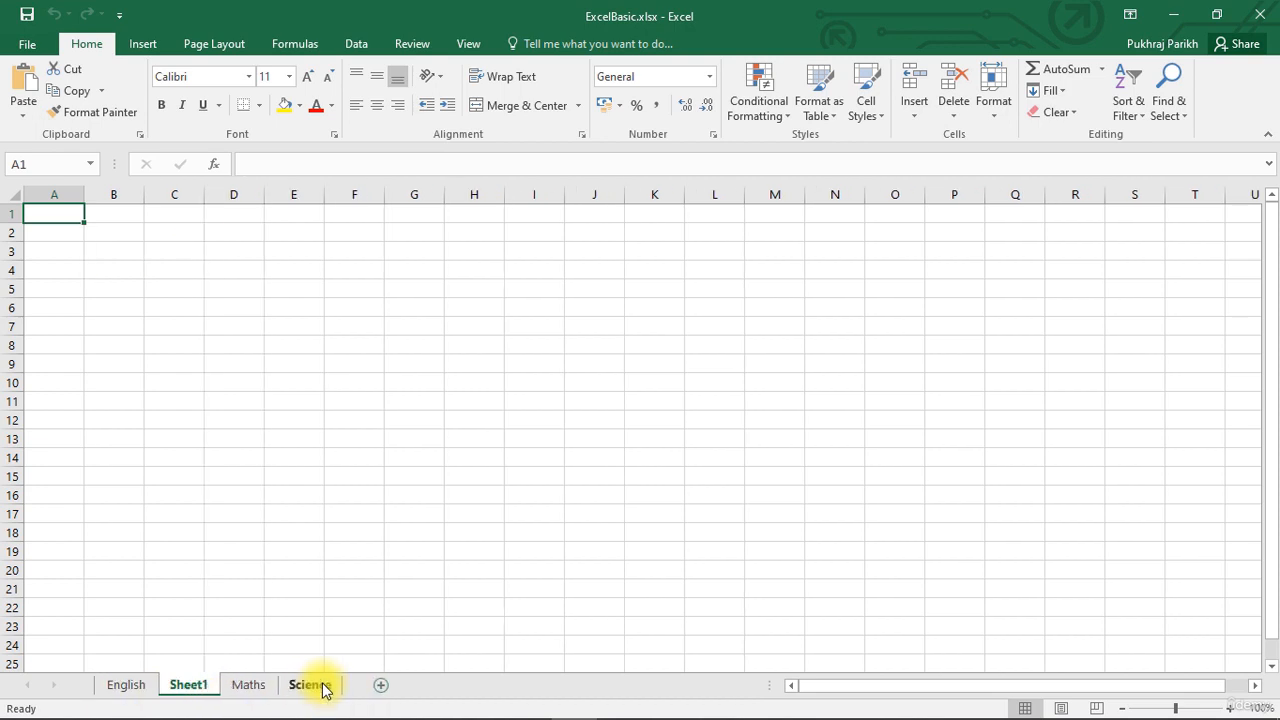
{"action": "double_click", "coordinate": [190, 686]}
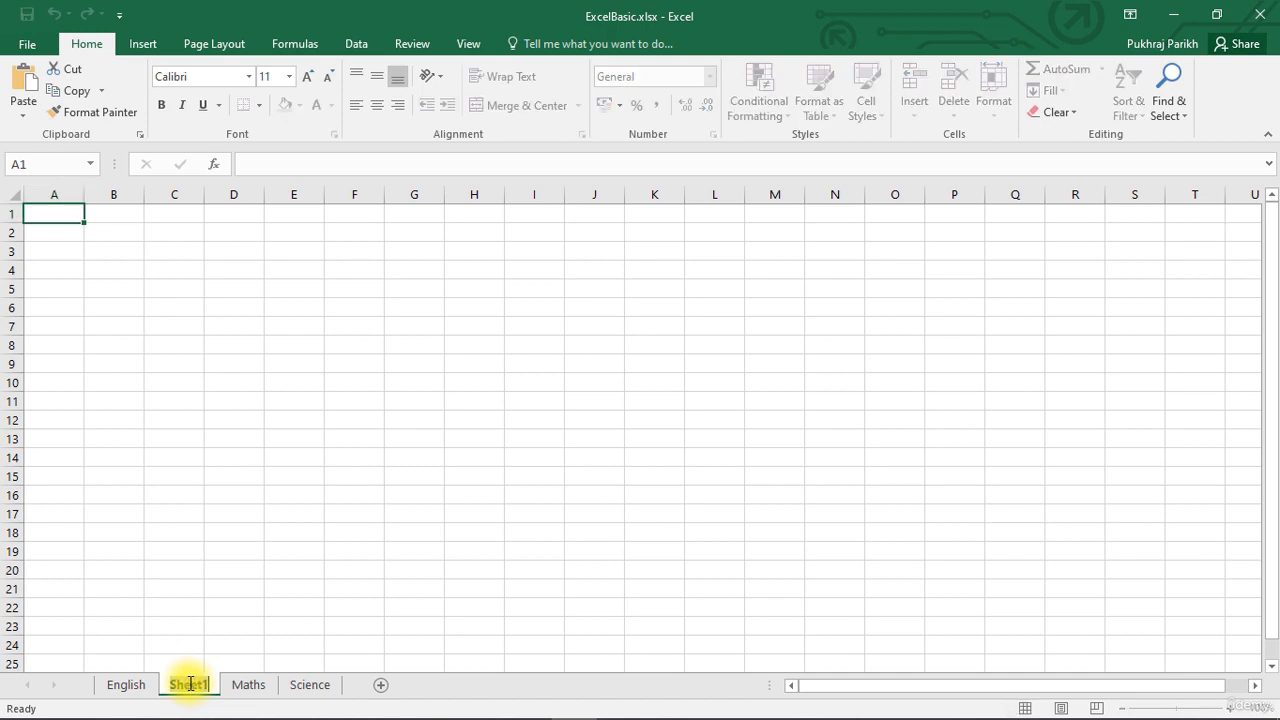
{"action": "type", "text": "Arts"}
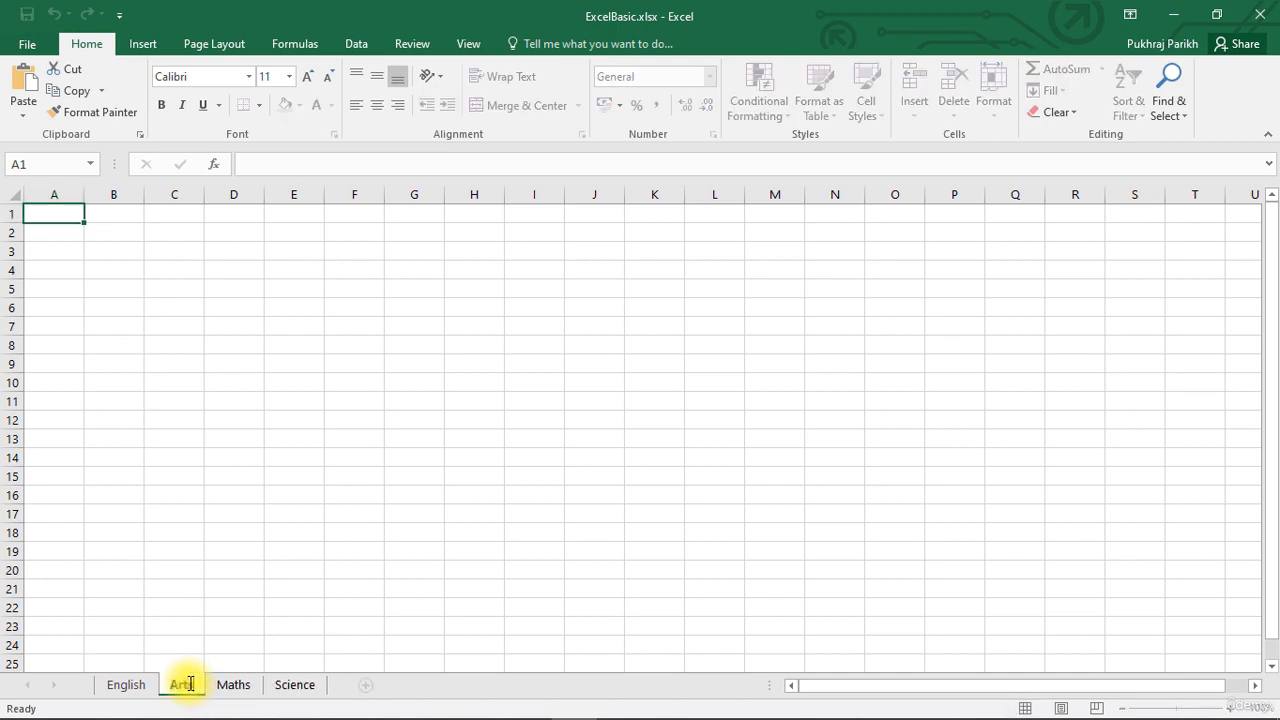
{"action": "left_click", "coordinate": [236, 624]}
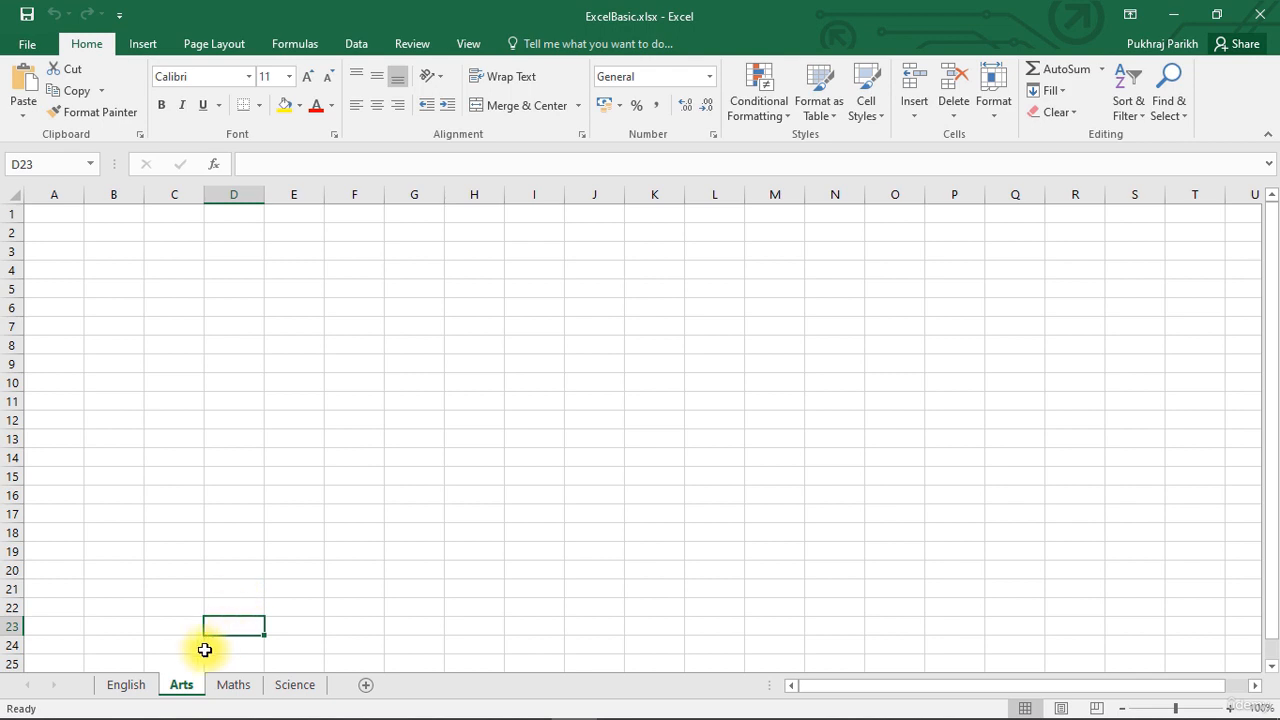
Insert a new blank worksheet between the Maths and Science sheets.
{"action": "left_click", "coordinate": [145, 688]}
{"action": "left_click", "coordinate": [178, 688]}
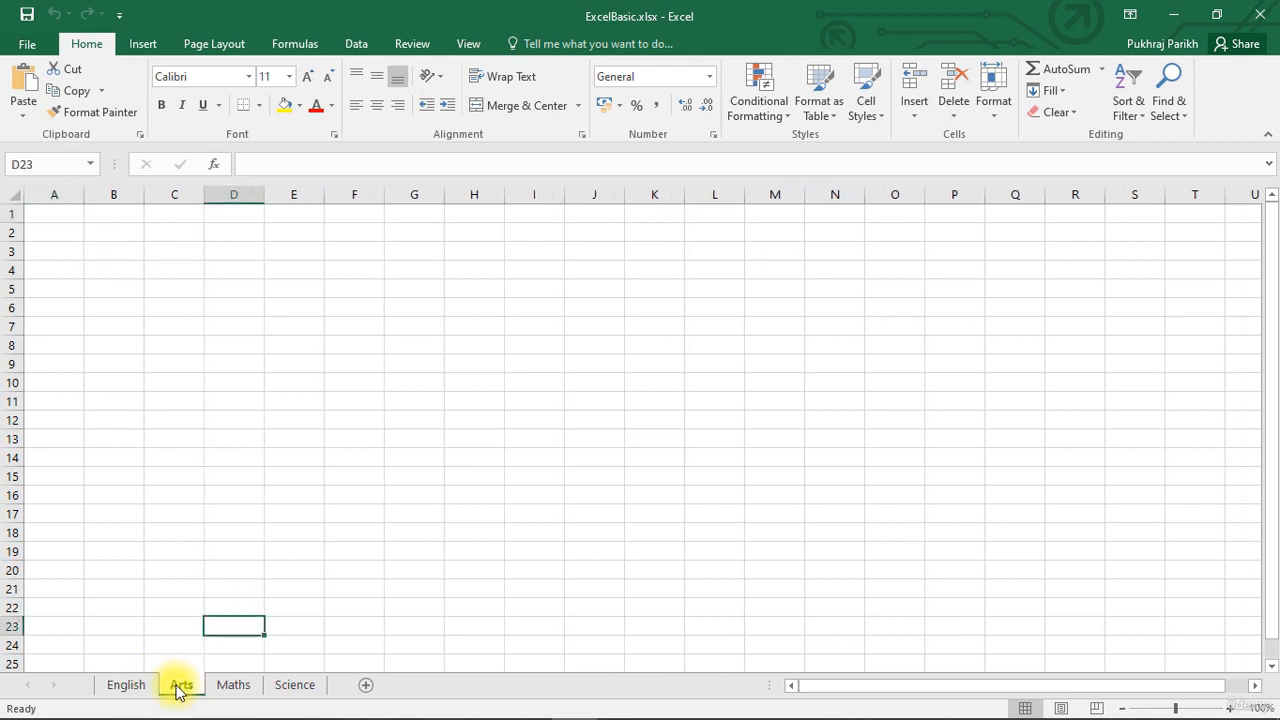
{"action": "left_click", "coordinate": [236, 690]}
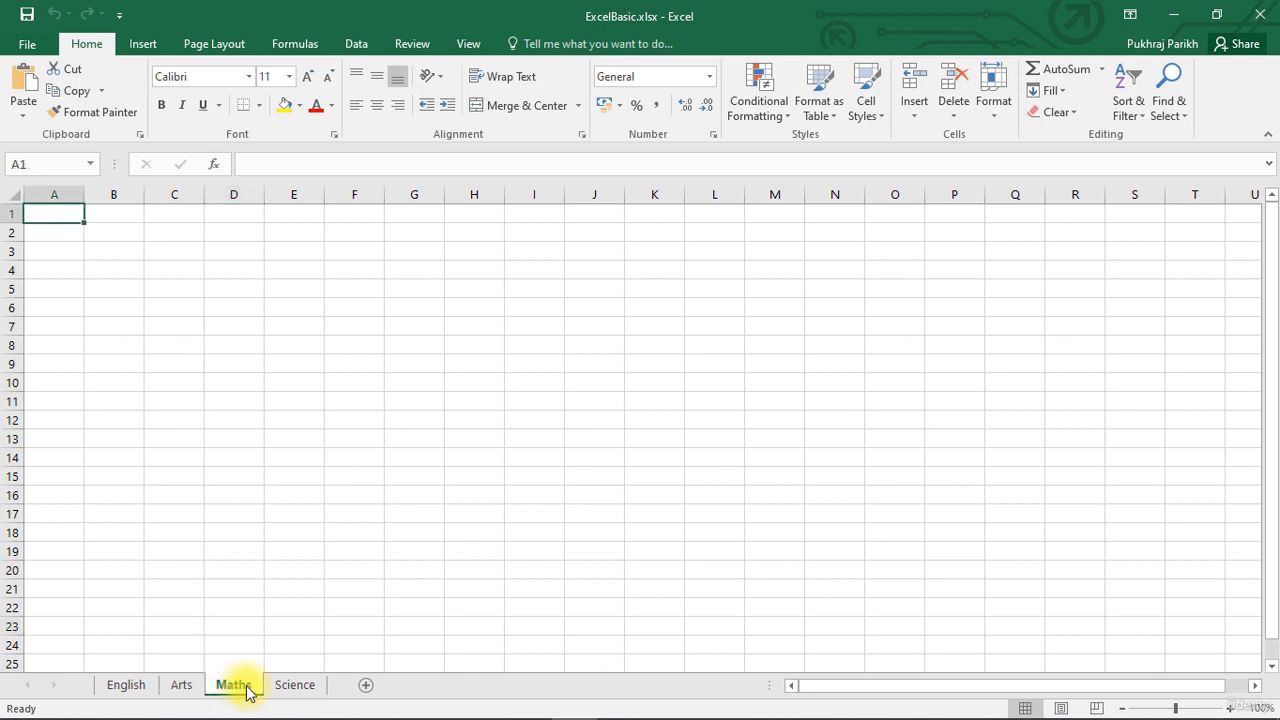
{"action": "left_click", "coordinate": [364, 688]}
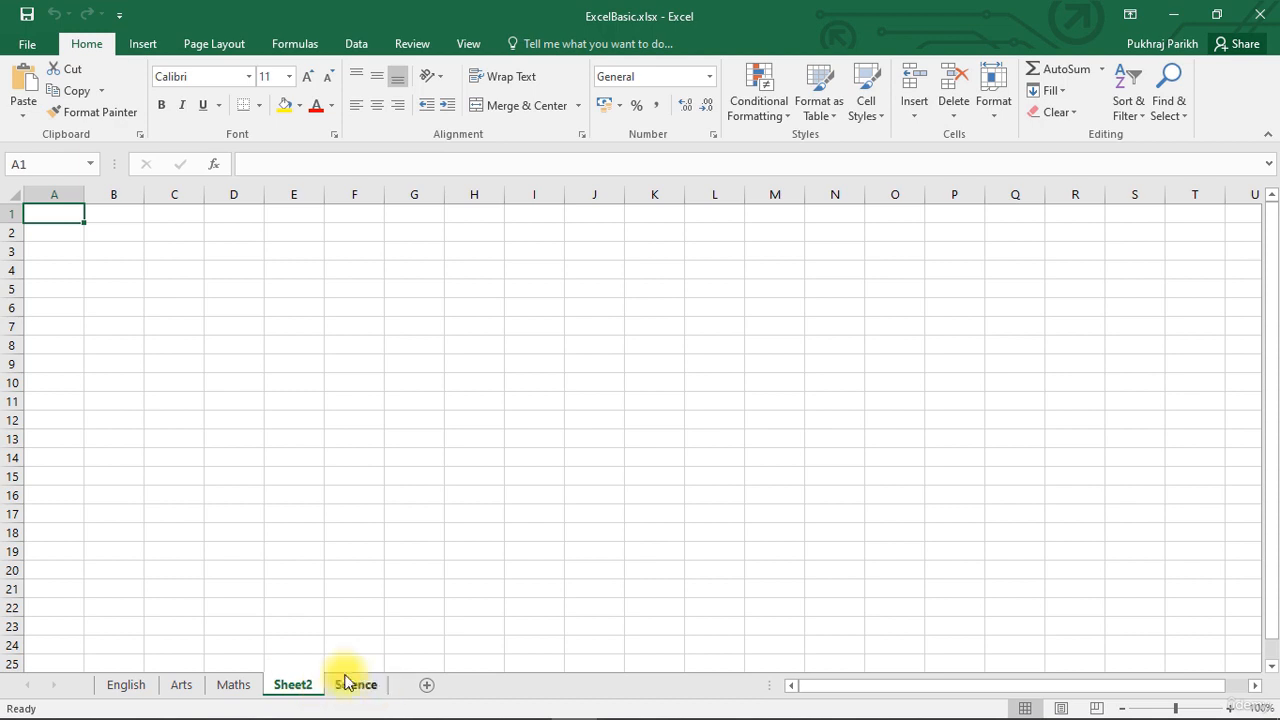
Delete the blank Sheet2 worksheet located between Maths and Science.
{"action": "right_click", "coordinate": [288, 688]}
{"action": "left_click", "coordinate": [288, 688]}
{"action": "right_click", "coordinate": [288, 688]}
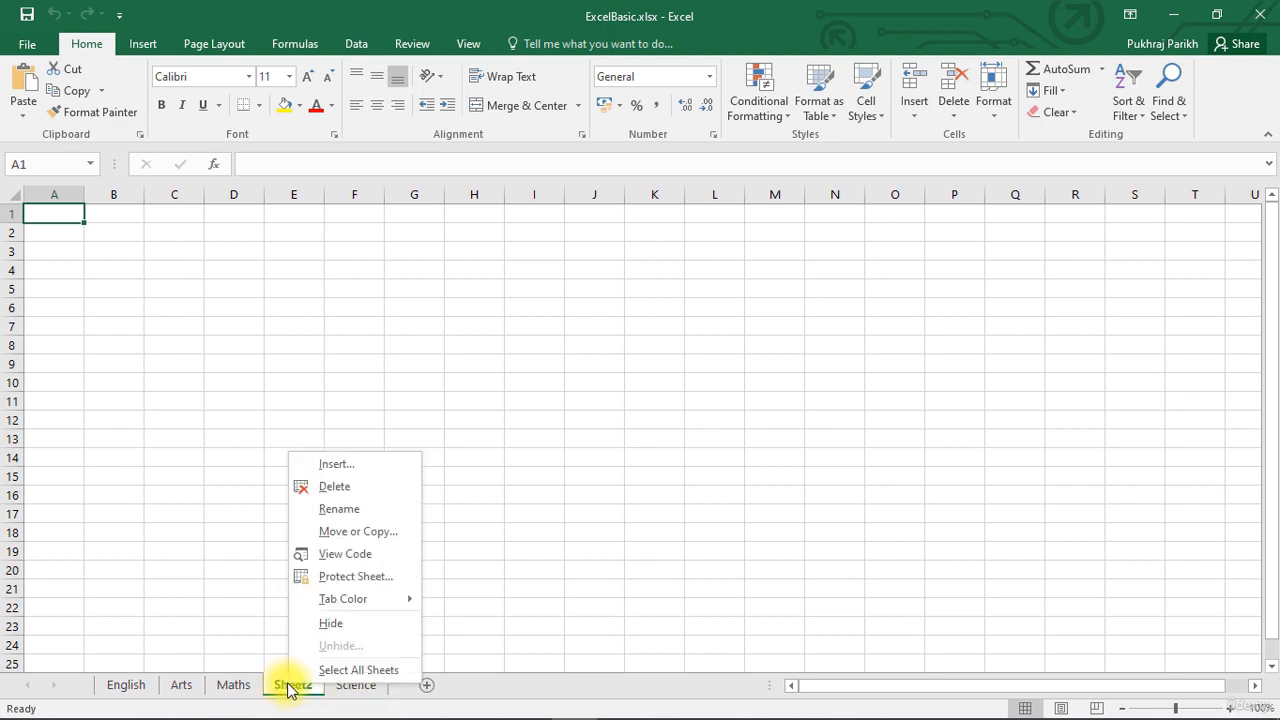
{"action": "left_click", "coordinate": [322, 490]}
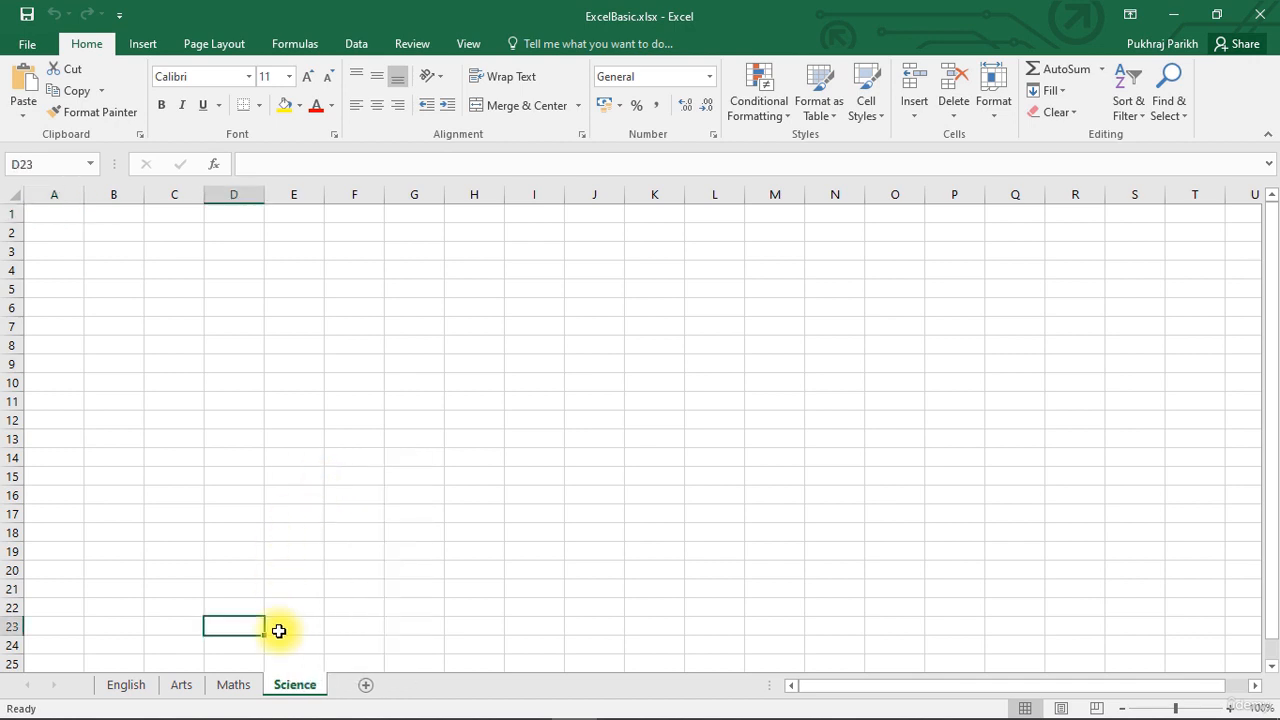
Move the Maths sheet ahead of English and enter the headers Name in A1 and Marks in B1.
{"action": "left_click", "coordinate": [230, 685]}
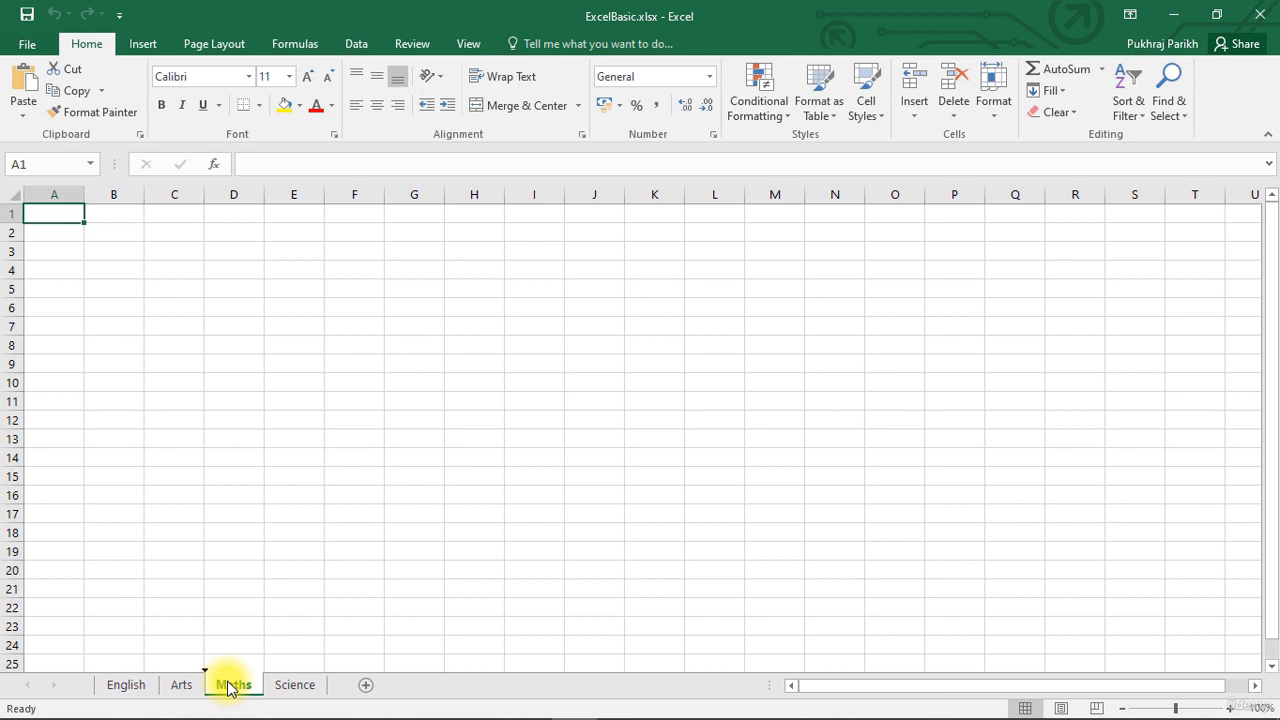
{"action": "left_click_drag", "start_coordinate": [228, 685], "coordinate": [94, 683]}
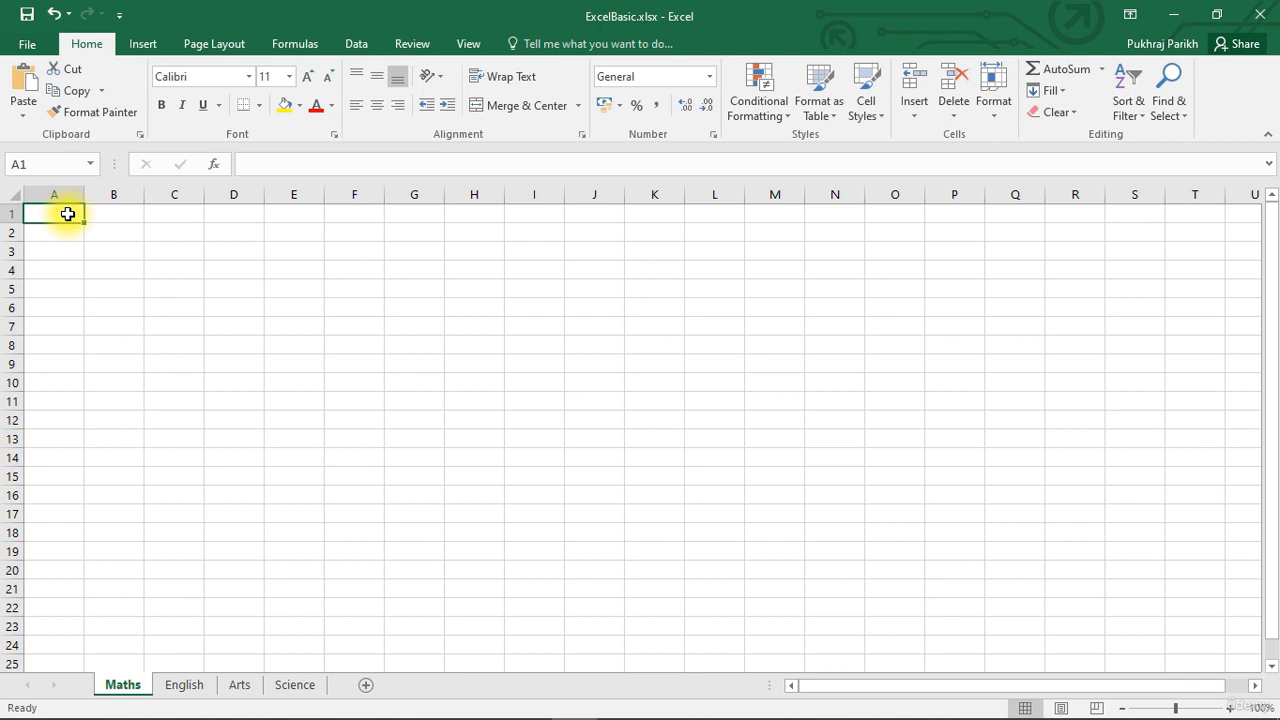
{"action": "type", "text": "Name"}
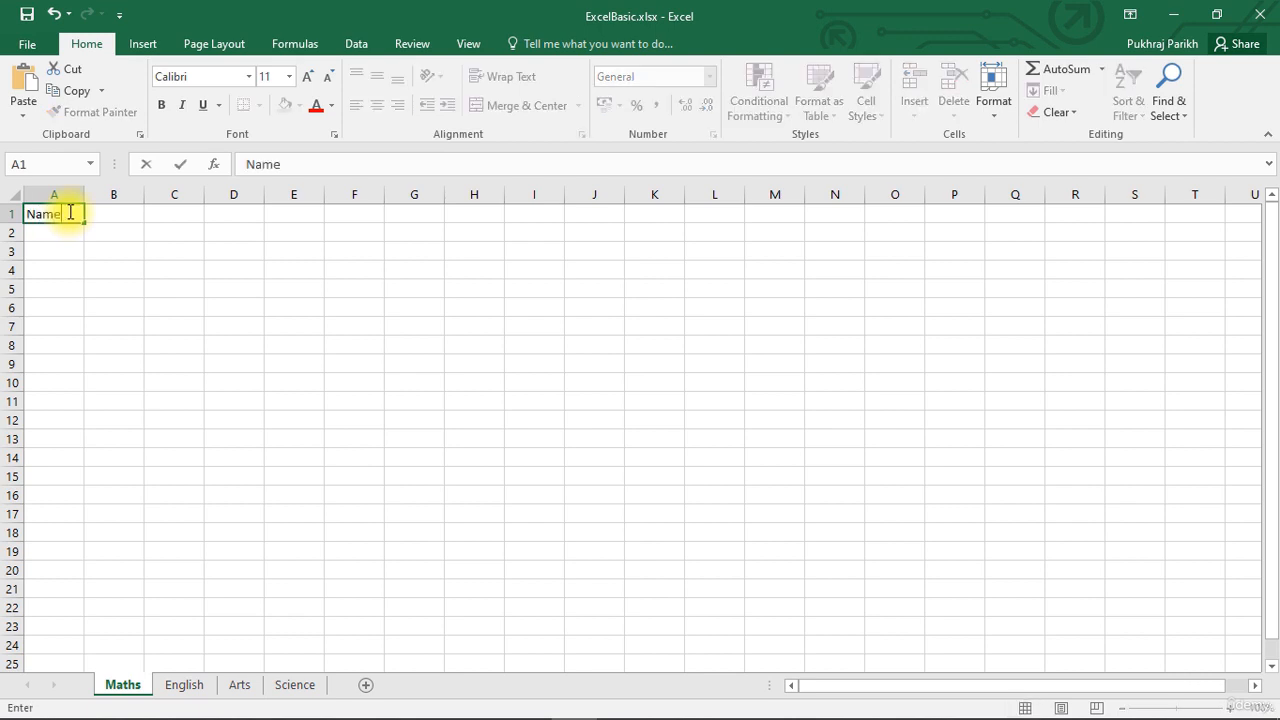
{"action": "key", "text": "Tab"}
{"action": "type", "text": "M"}
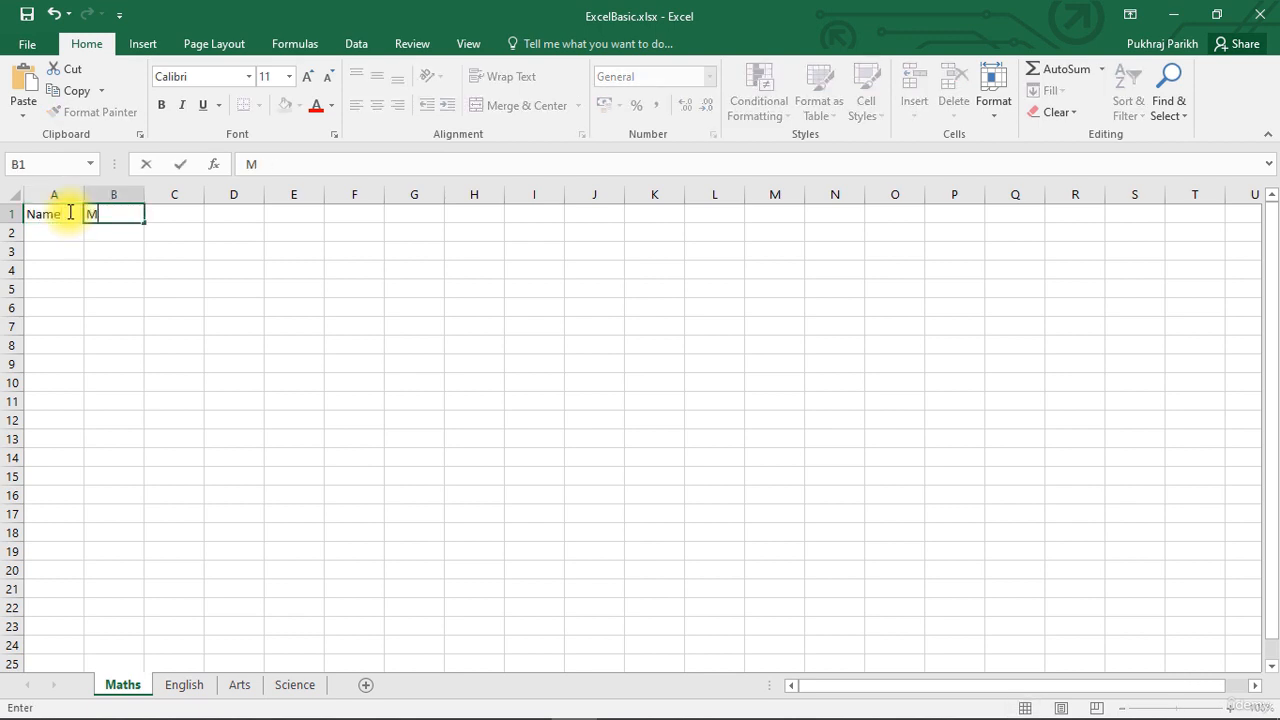
{"action": "type", "text": "arks"}
{"action": "key", "text": "Return"}
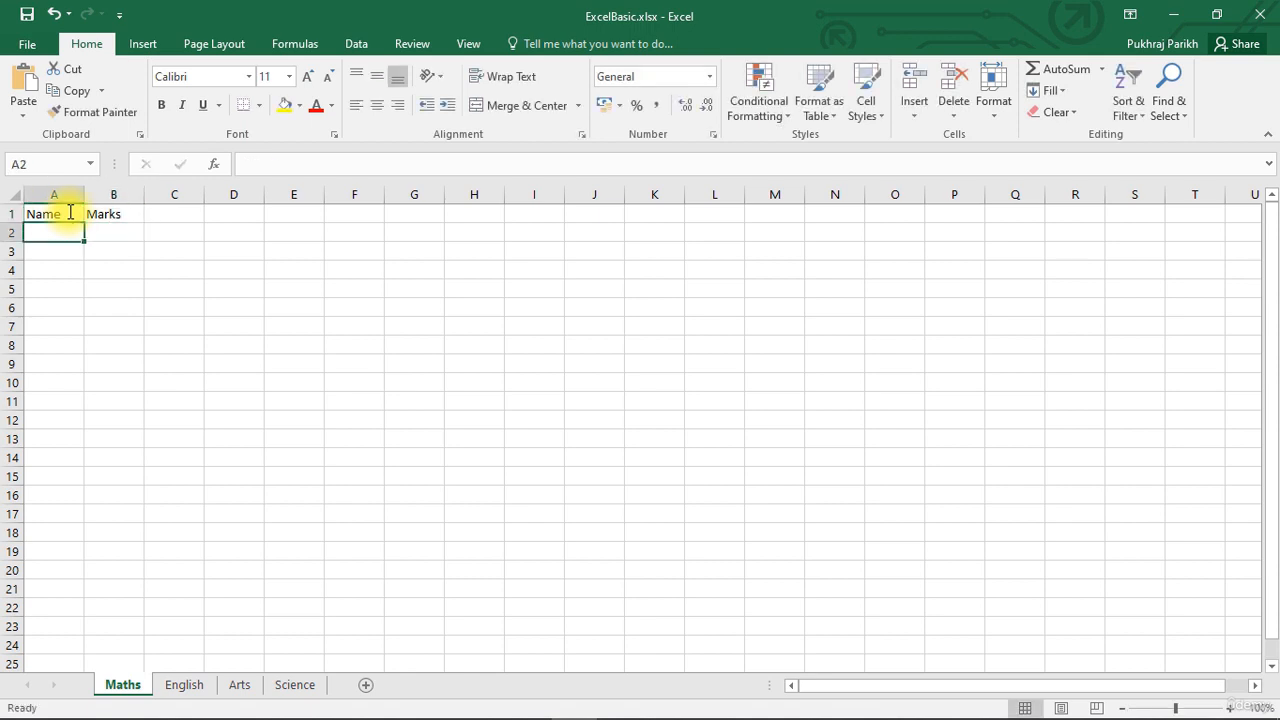
Enter the entries A, B and D under the Name header in cells A2 to A4.
{"action": "type", "text": "A"}
{"action": "key", "text": "Return"}
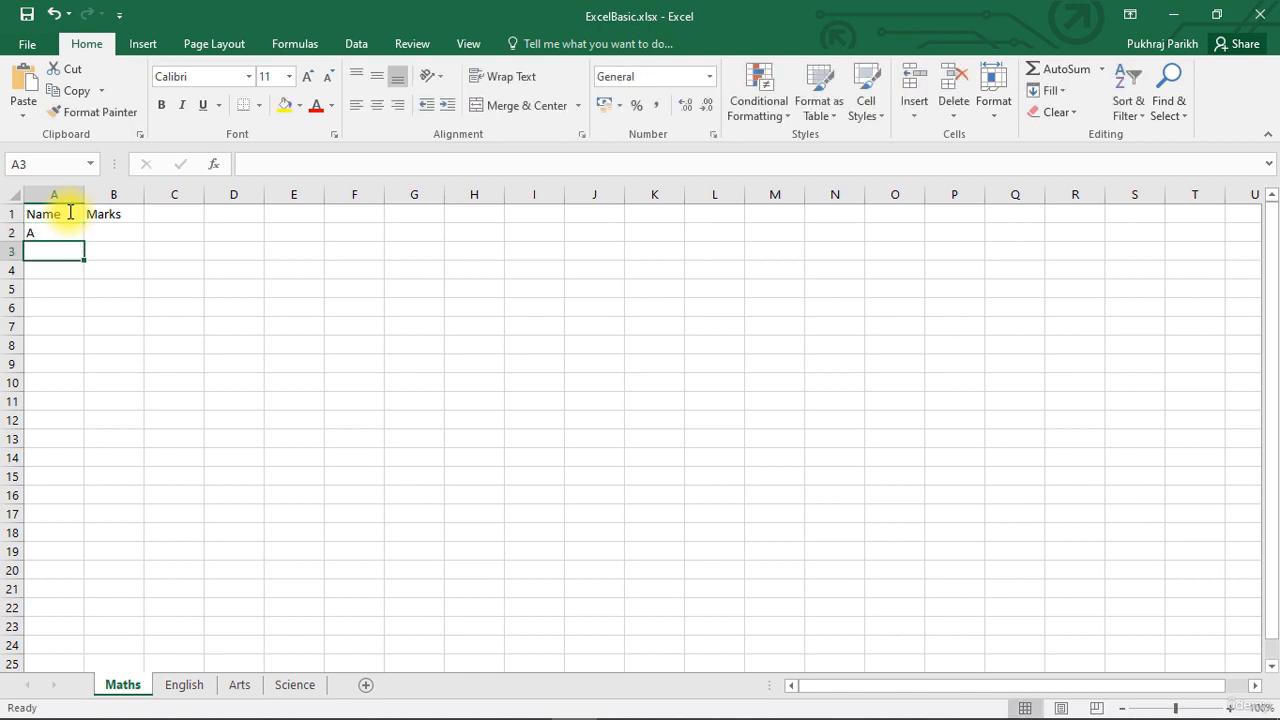
{"action": "type", "text": "B"}
{"action": "key", "text": "Return"}
{"action": "type", "text": "D"}
{"action": "key", "text": "Up"}
{"action": "key", "text": "Up"}
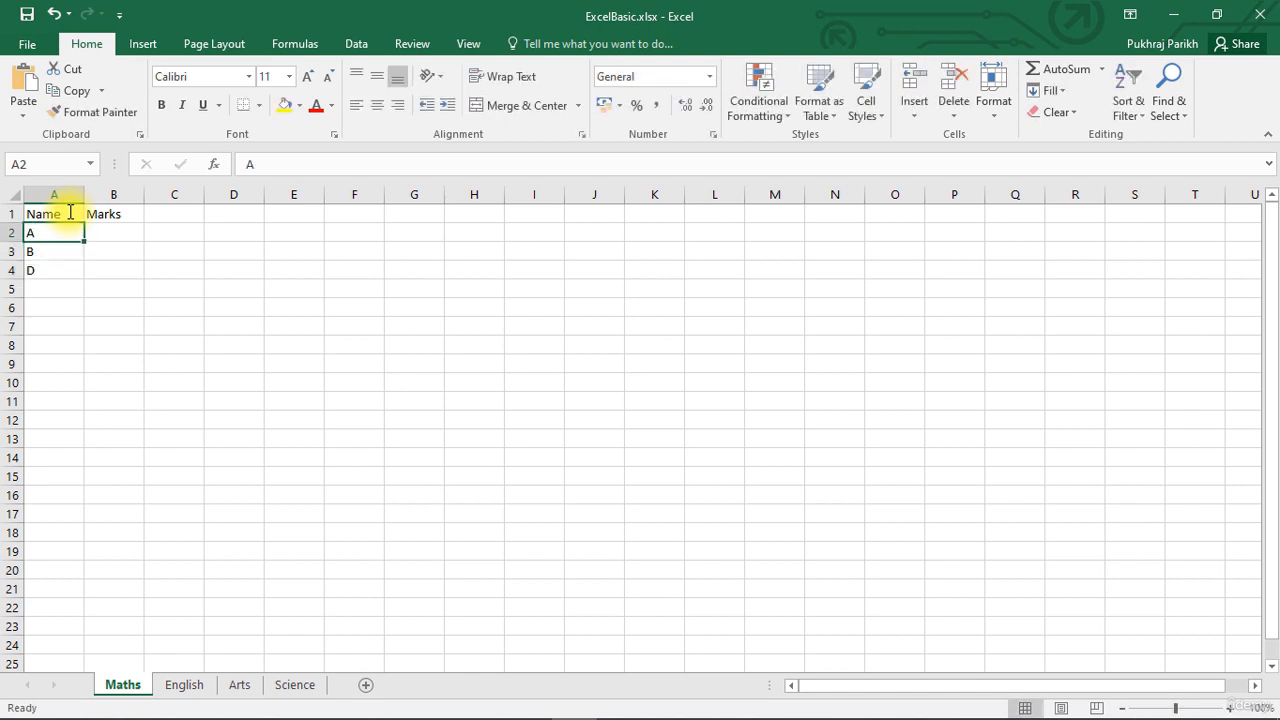
Enter the marks 80, 82 and 85 in cells B2 to B4 for the entries A, B and D.
{"action": "key", "text": "Right"}
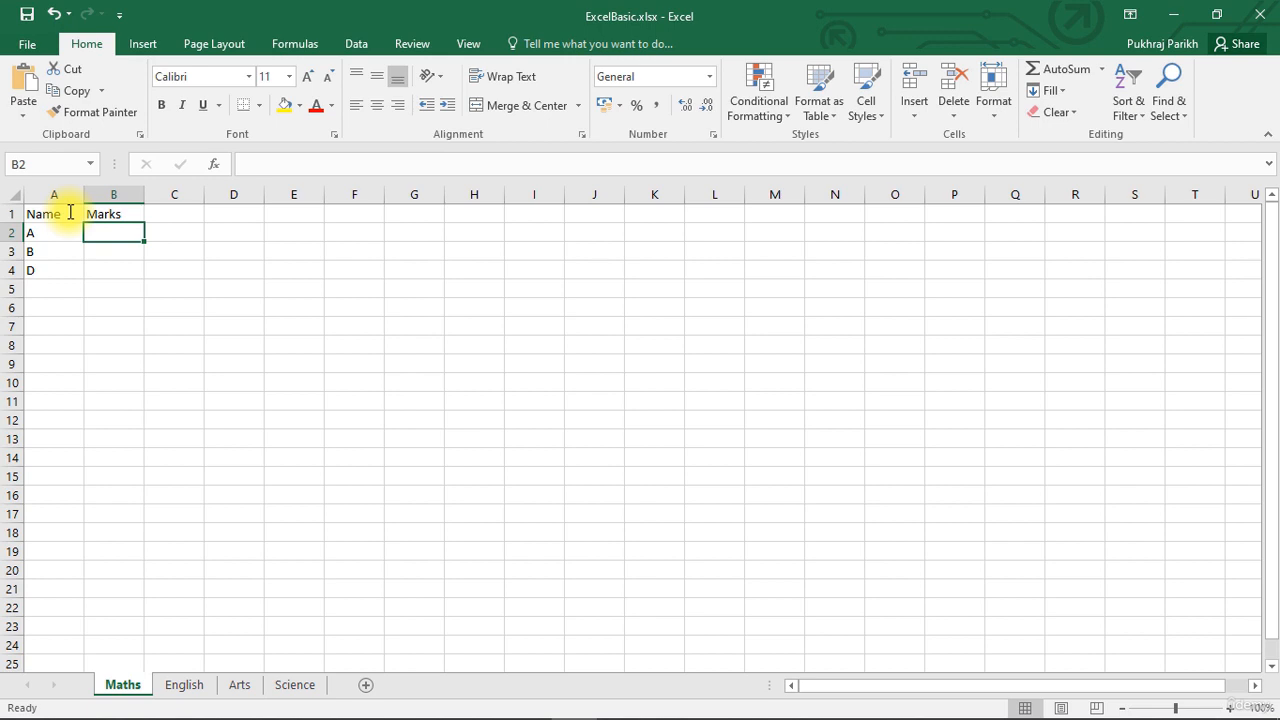
{"action": "type", "text": "80"}
{"action": "key", "text": "Return"}
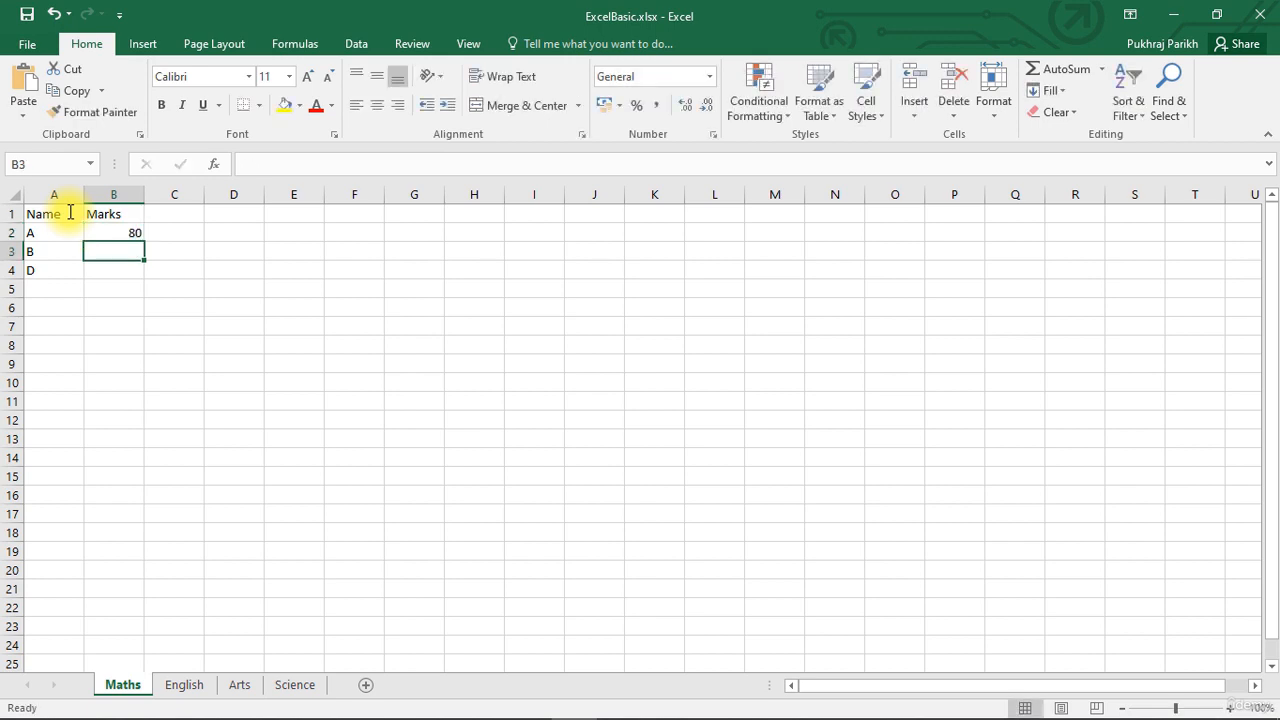
{"action": "type", "text": "82"}
{"action": "key", "text": "Return"}
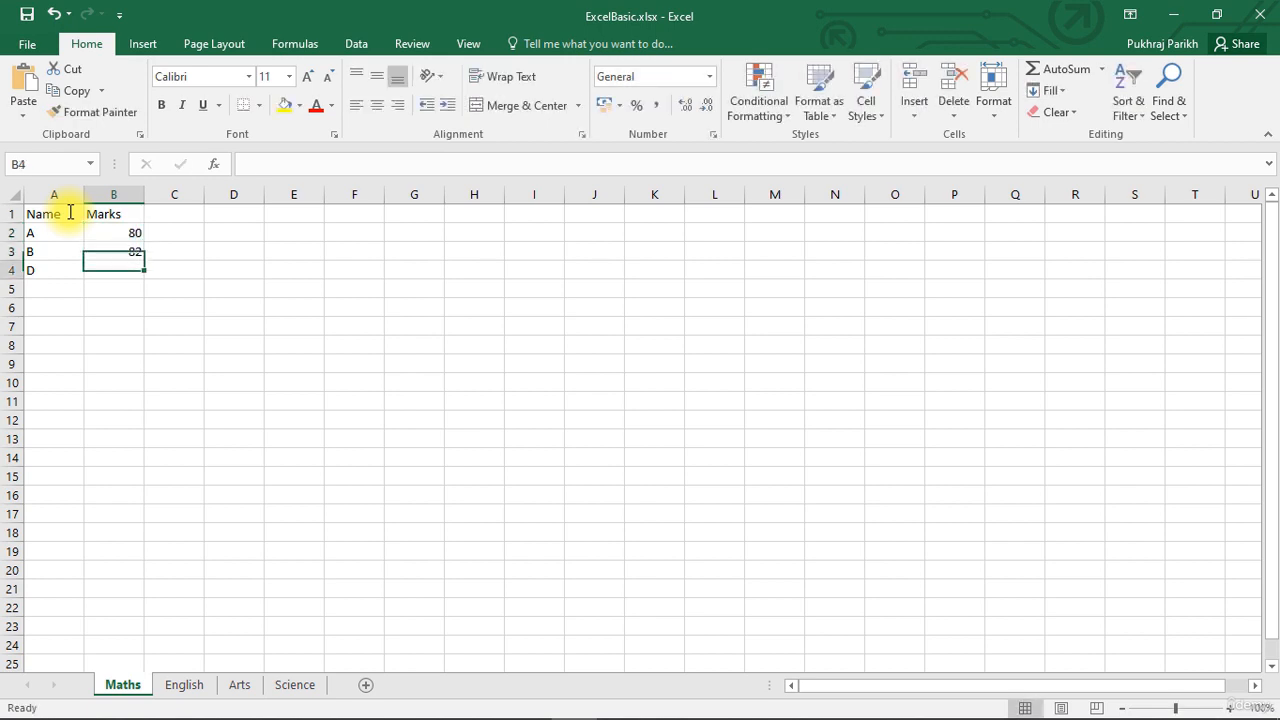
{"action": "type", "text": "85"}
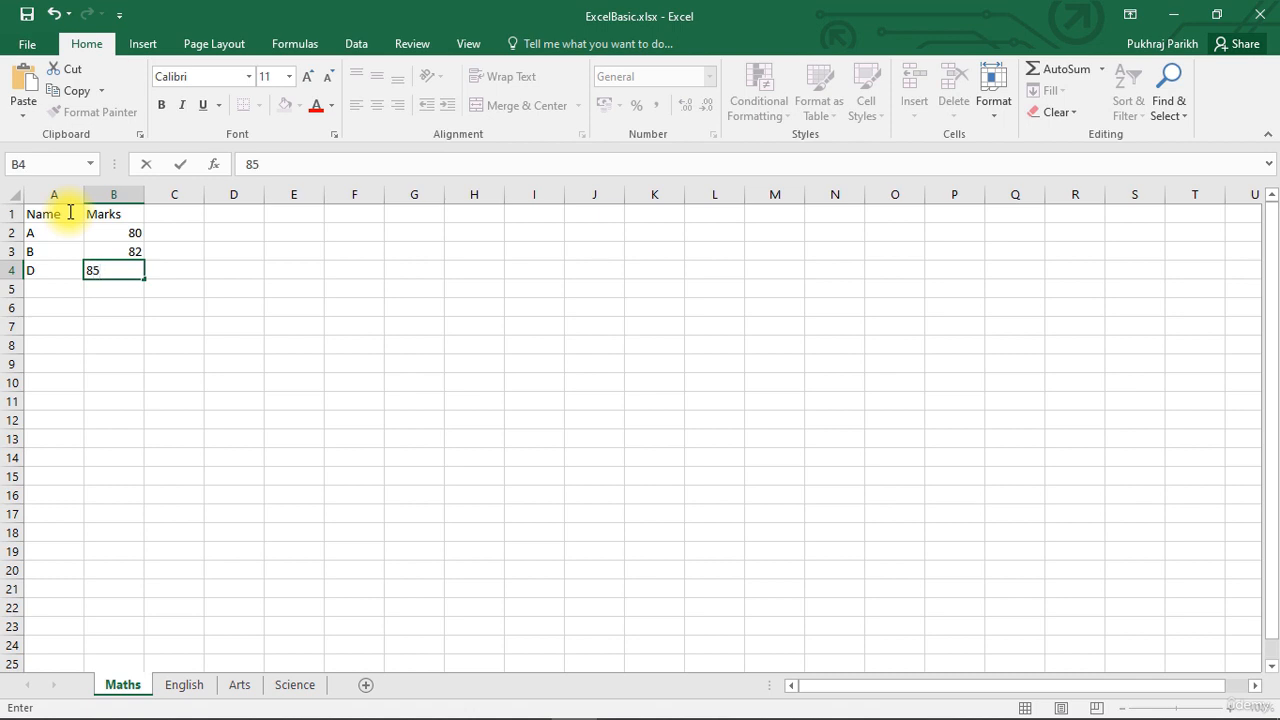
{"action": "left_click", "coordinate": [47, 287]}
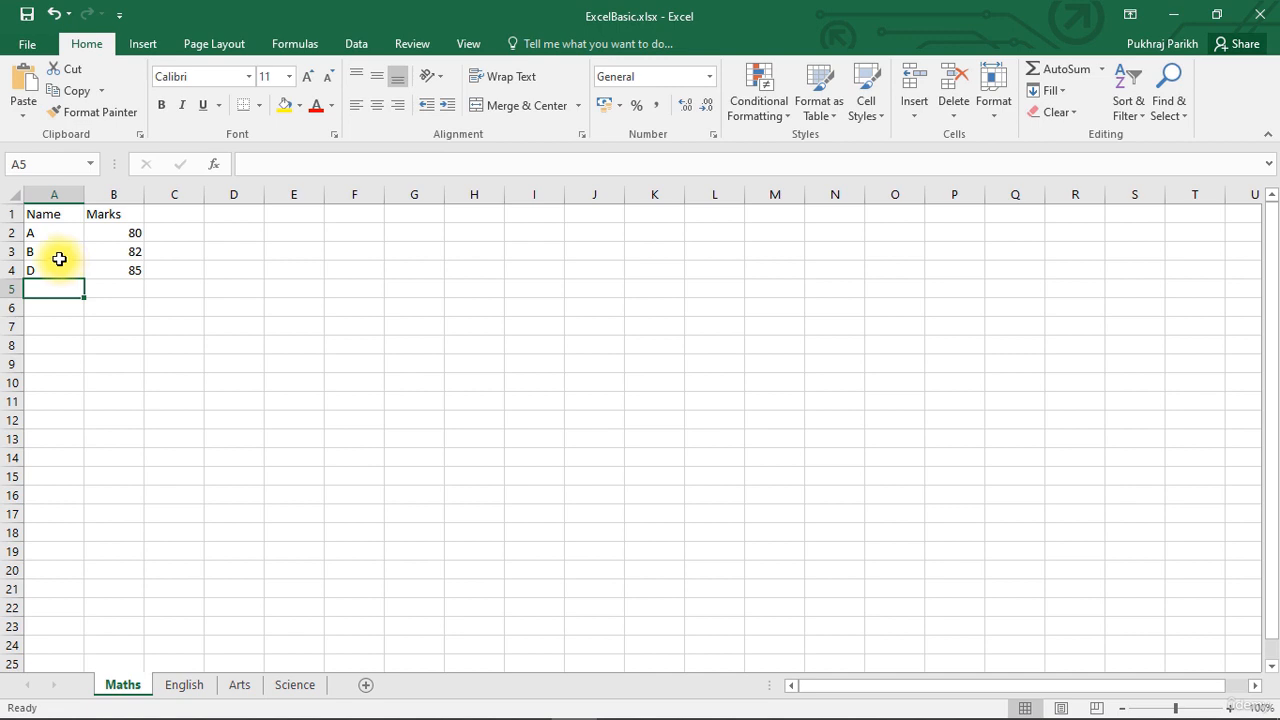
Insert a row above entry D and fill it with the name C and the mark 75.
{"action": "right_click", "coordinate": [10, 270]}
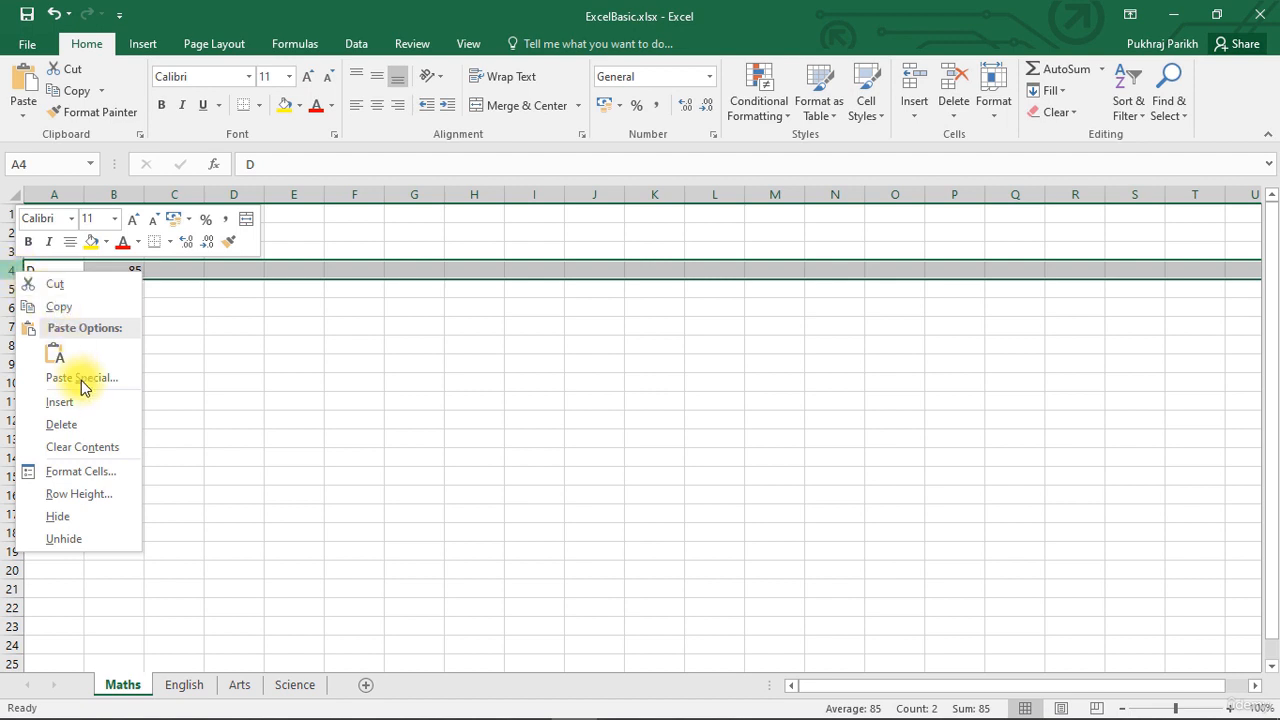
{"action": "left_click", "coordinate": [59, 402]}
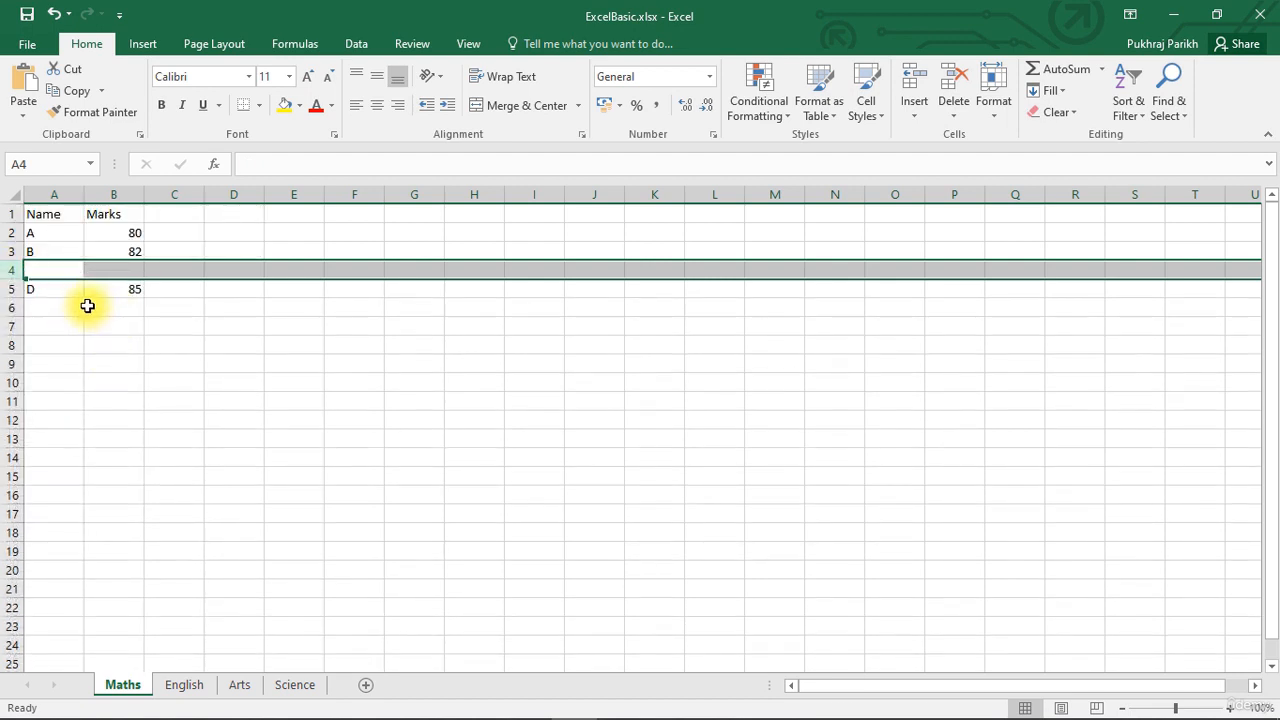
{"action": "left_click", "coordinate": [46, 273]}
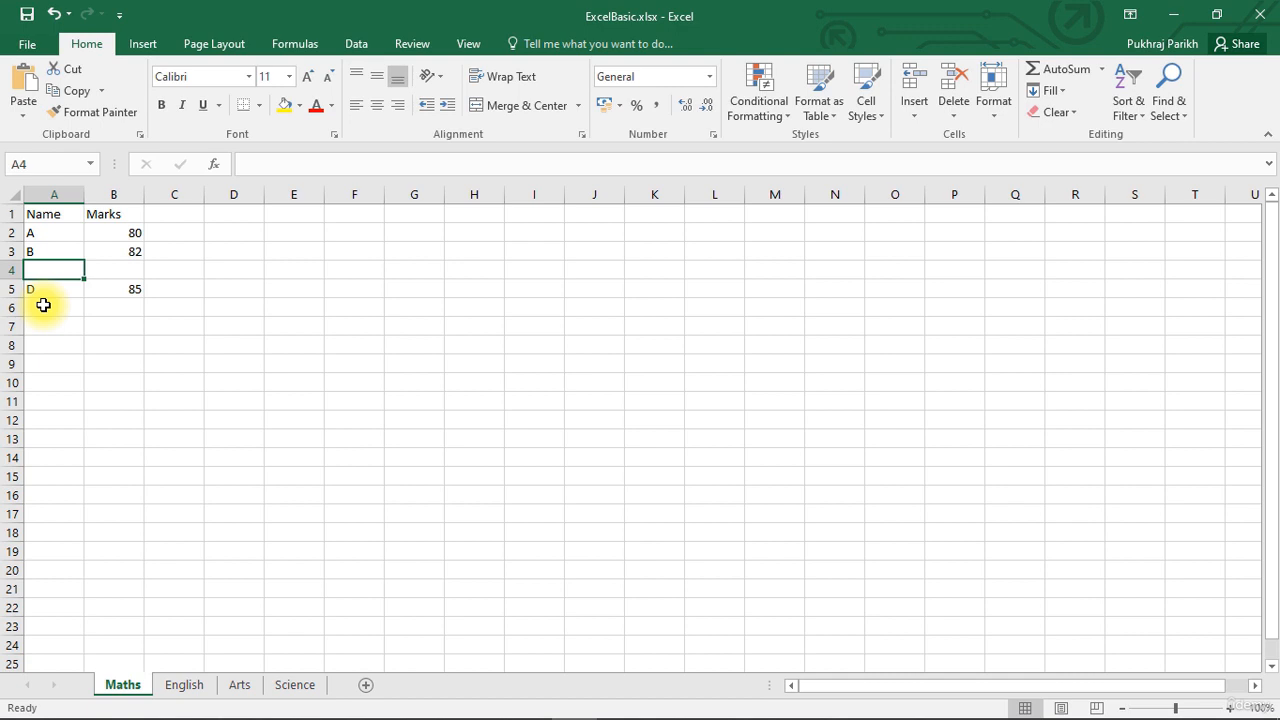
{"action": "type", "text": "C"}
{"action": "left_click", "coordinate": [120, 265]}
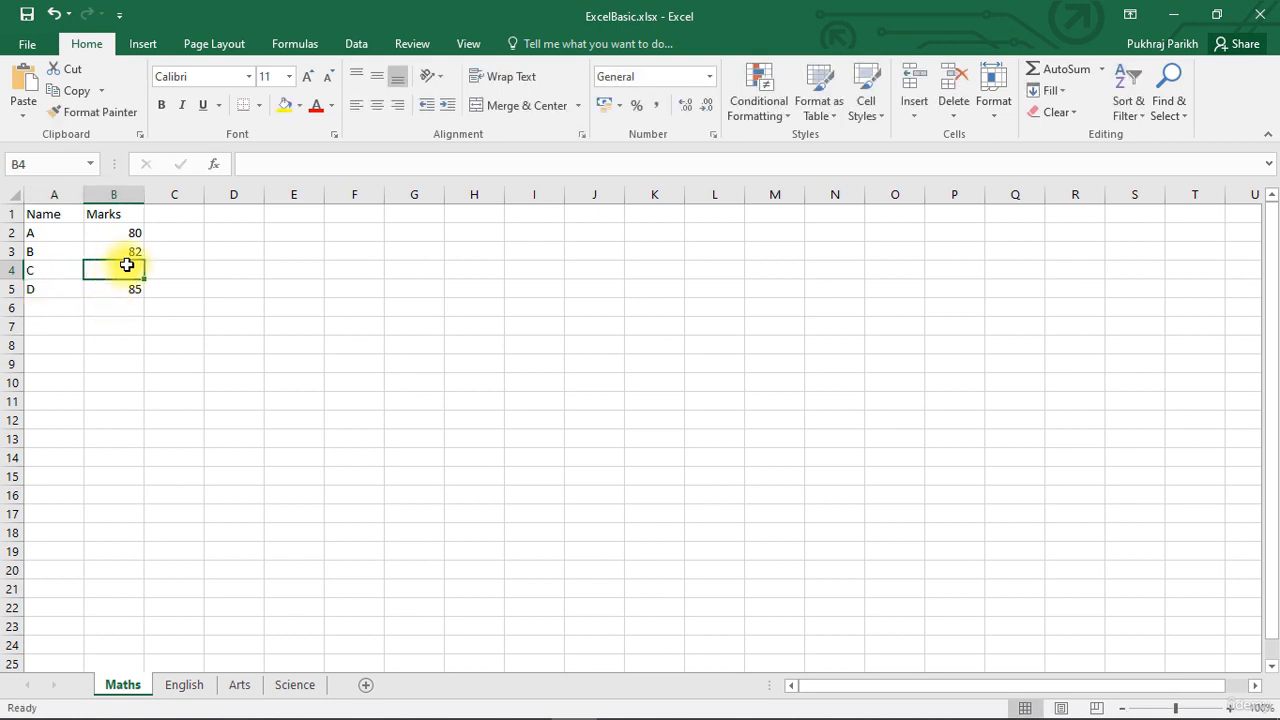
{"action": "type", "text": "75"}
{"action": "left_click", "coordinate": [174, 306]}
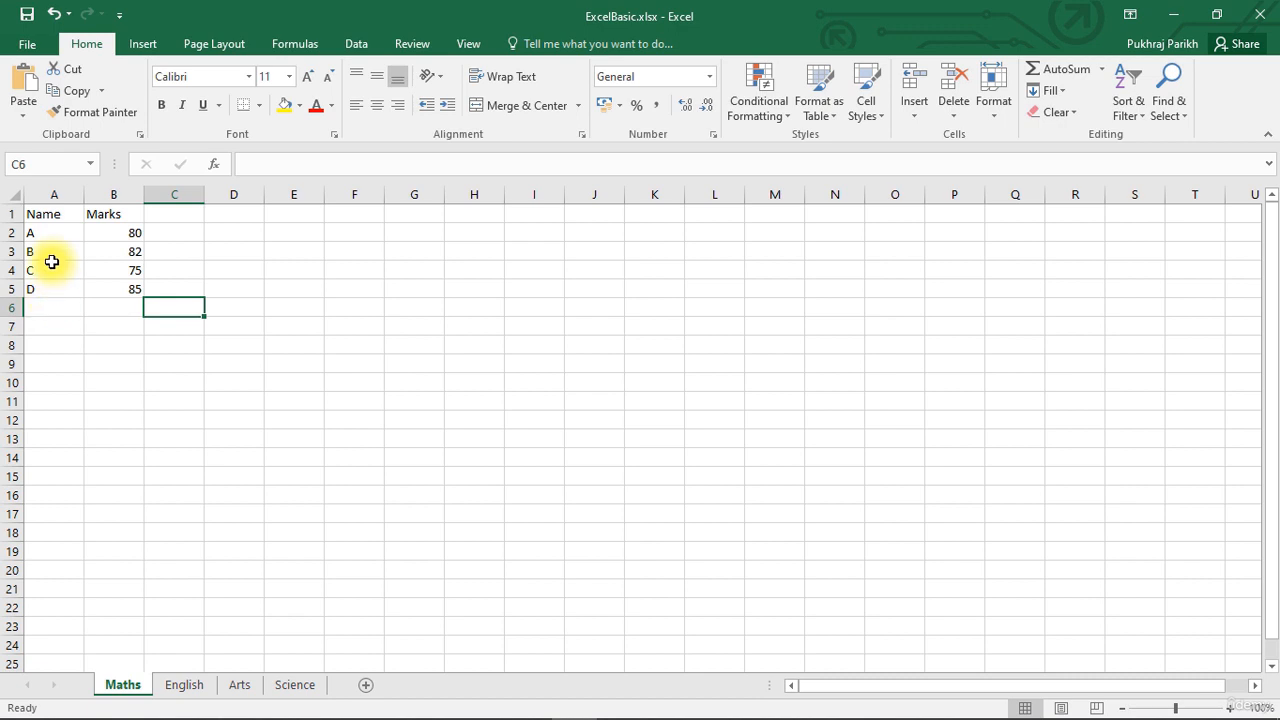
Insert a column before the Name column and enter the header Roll Number in A1.
{"action": "right_click", "coordinate": [53, 191]}
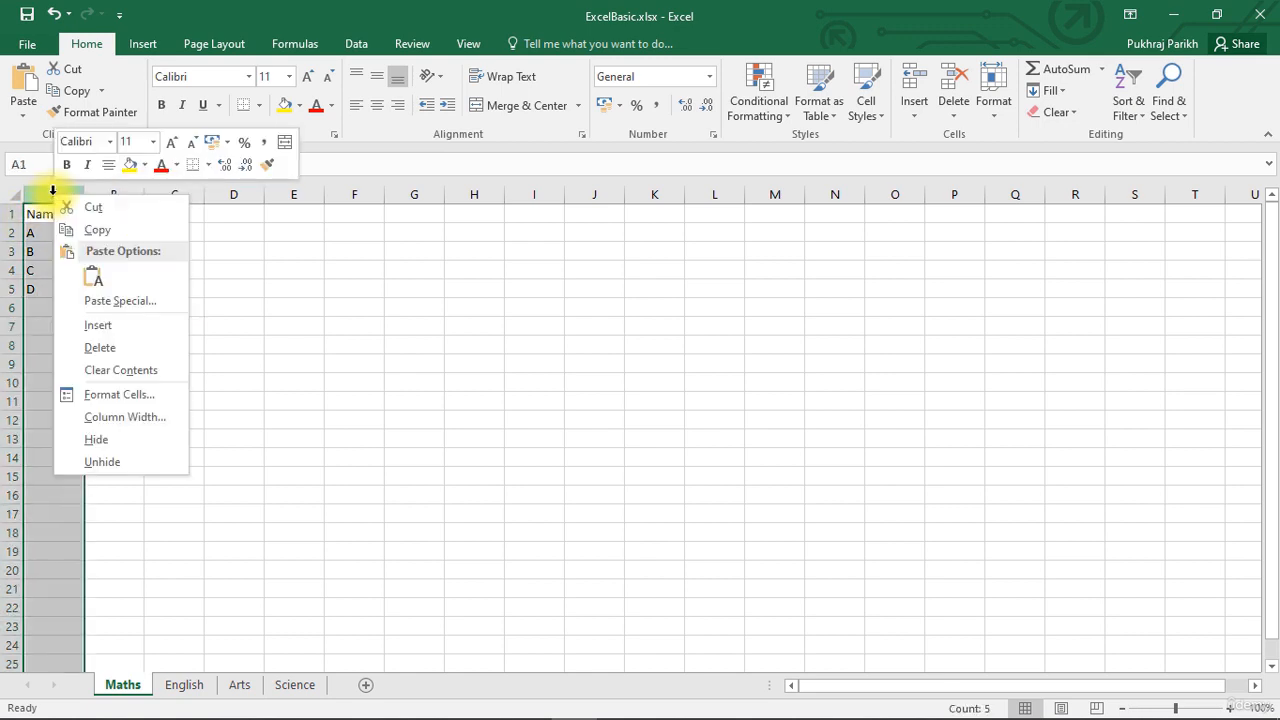
{"action": "left_click", "coordinate": [95, 330]}
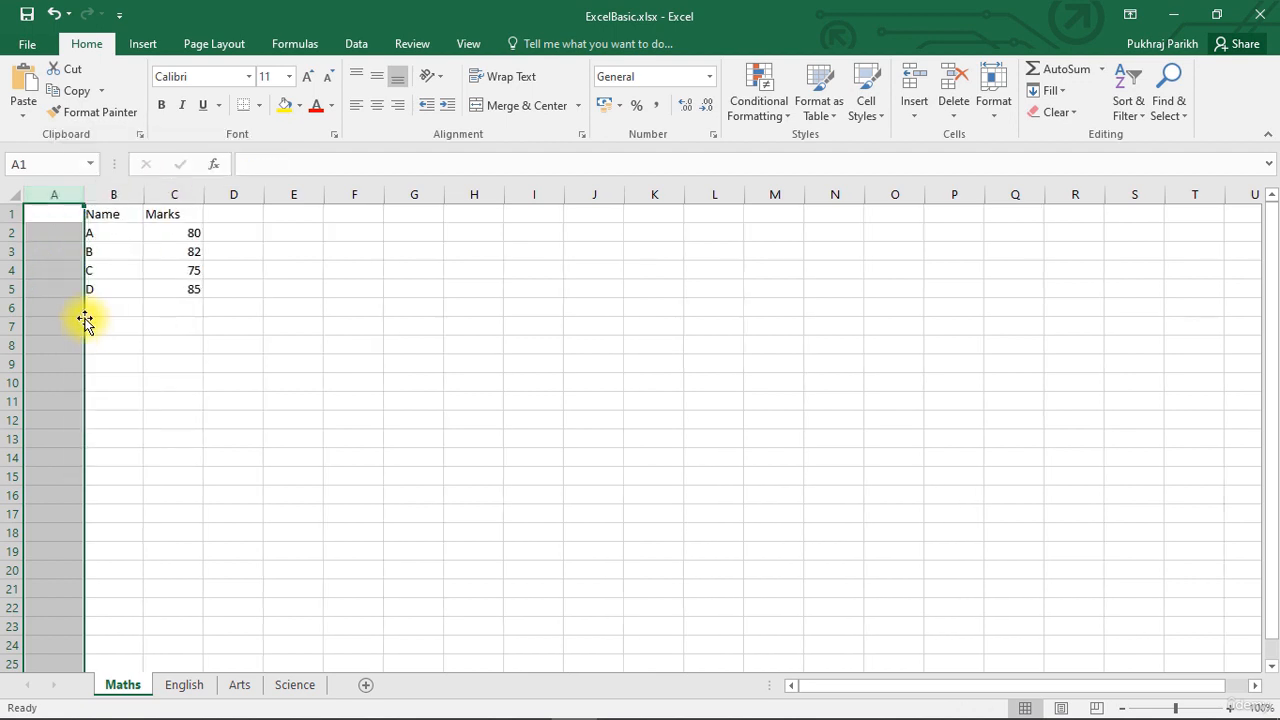
{"action": "left_click", "coordinate": [60, 218]}
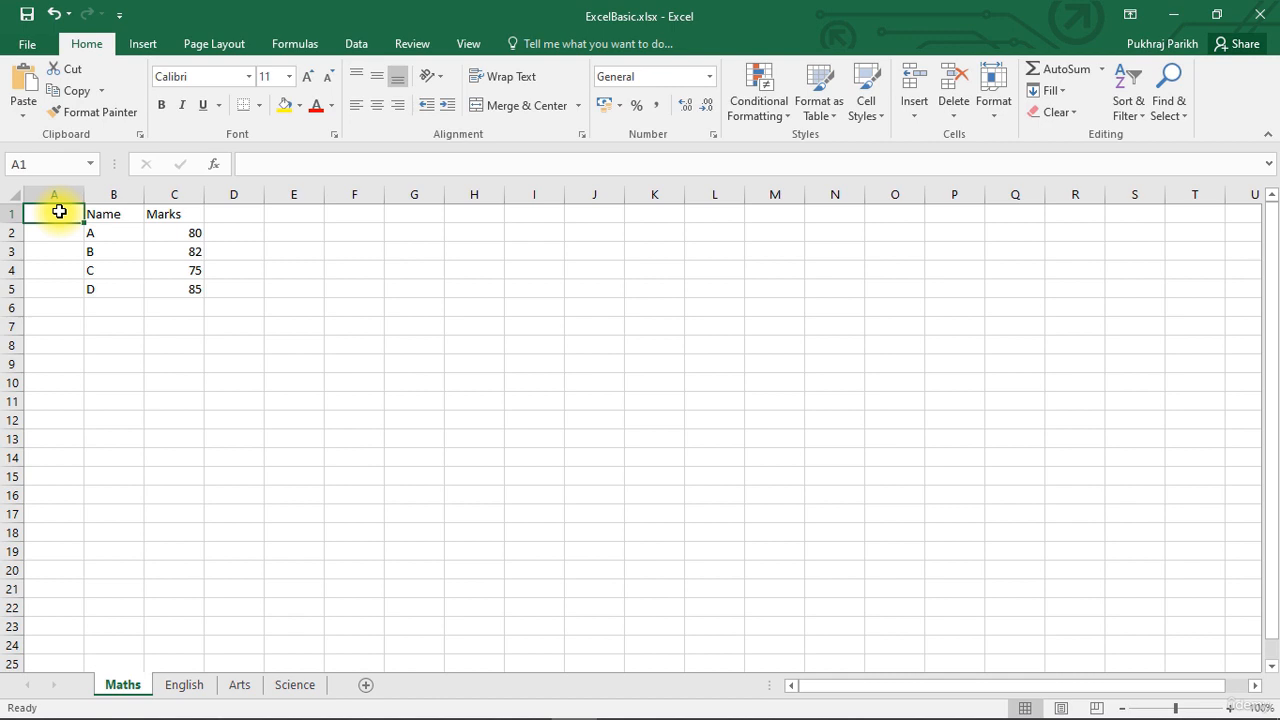
{"action": "type", "text": "Roll"}
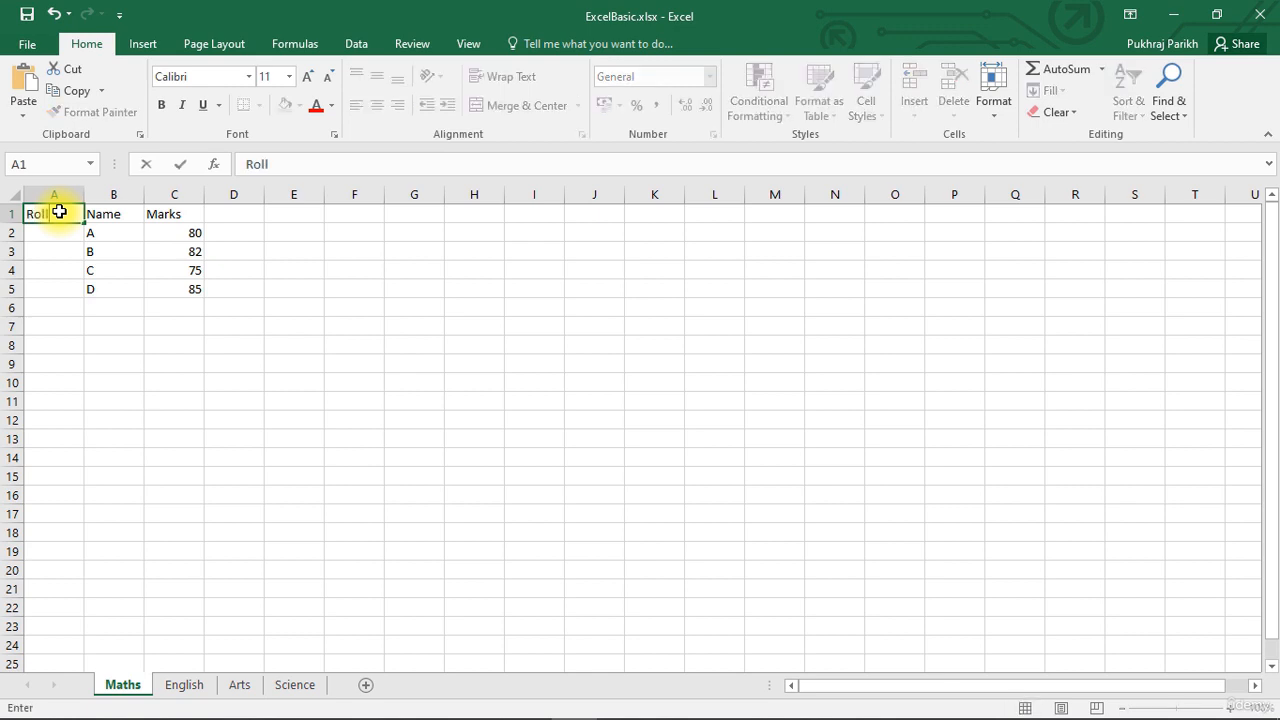
{"action": "type", "text": " Number"}
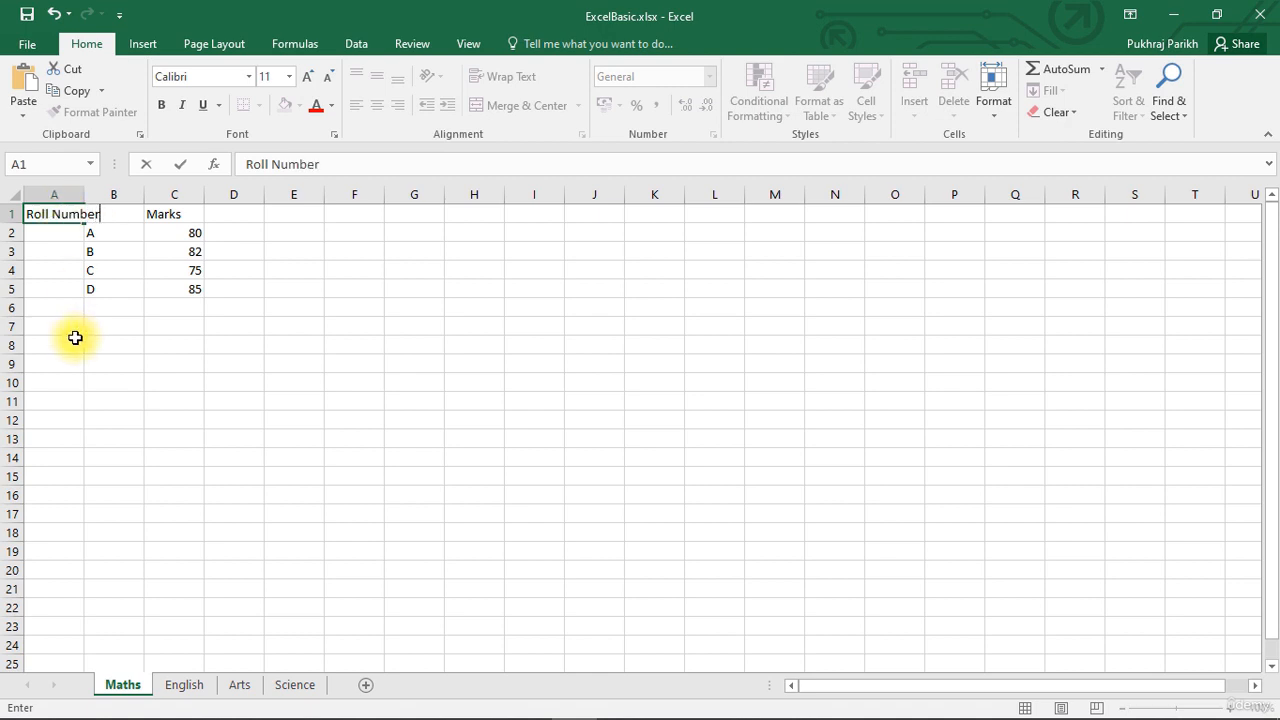
{"action": "left_click", "coordinate": [75, 338]}
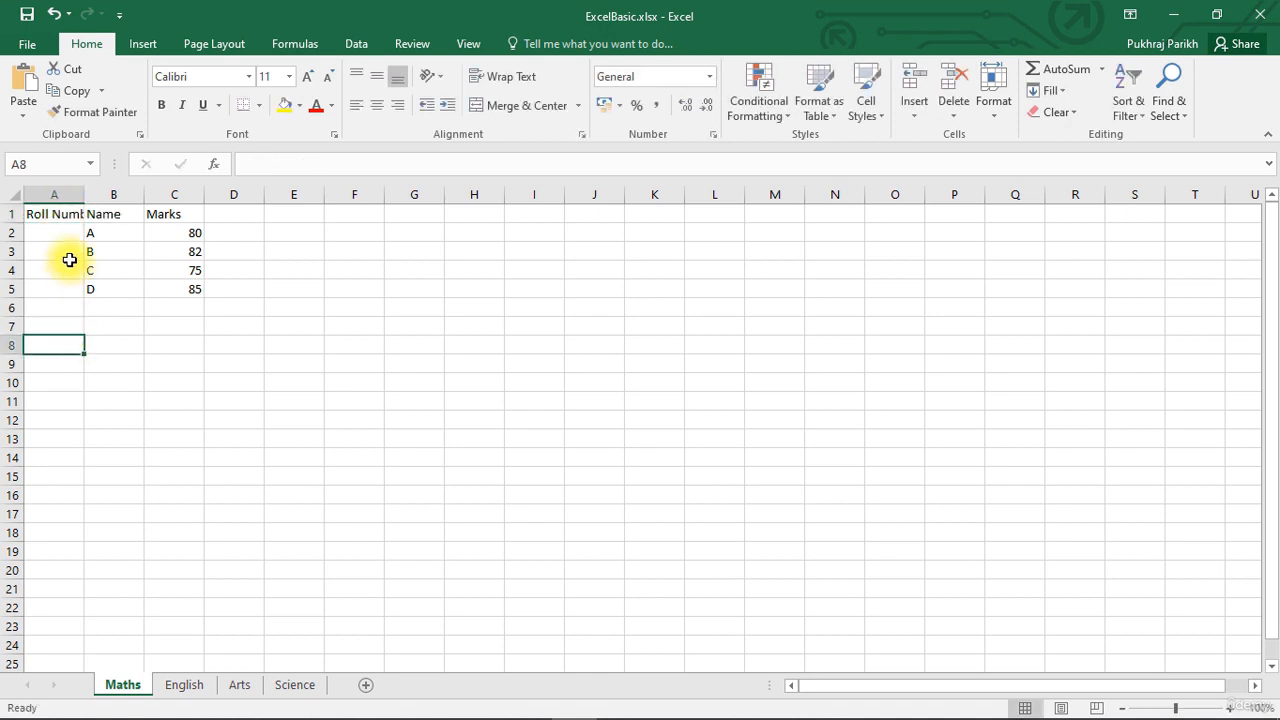
Enter the roll numbers 1, 2, 3 and 4 in cells A2 to A5.
{"action": "left_click", "coordinate": [55, 233]}
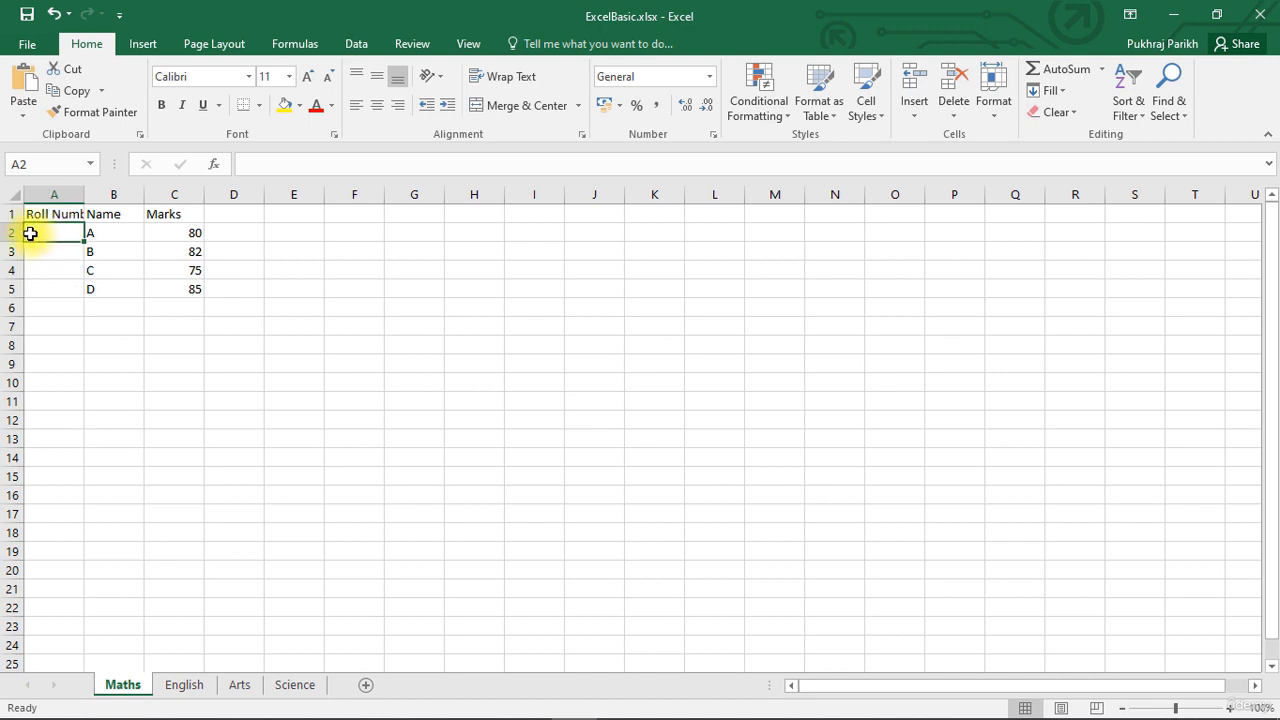
{"action": "type", "text": "1"}
{"action": "left_click", "coordinate": [40, 251]}
{"action": "type", "text": "2"}
{"action": "left_click", "coordinate": [44, 273]}
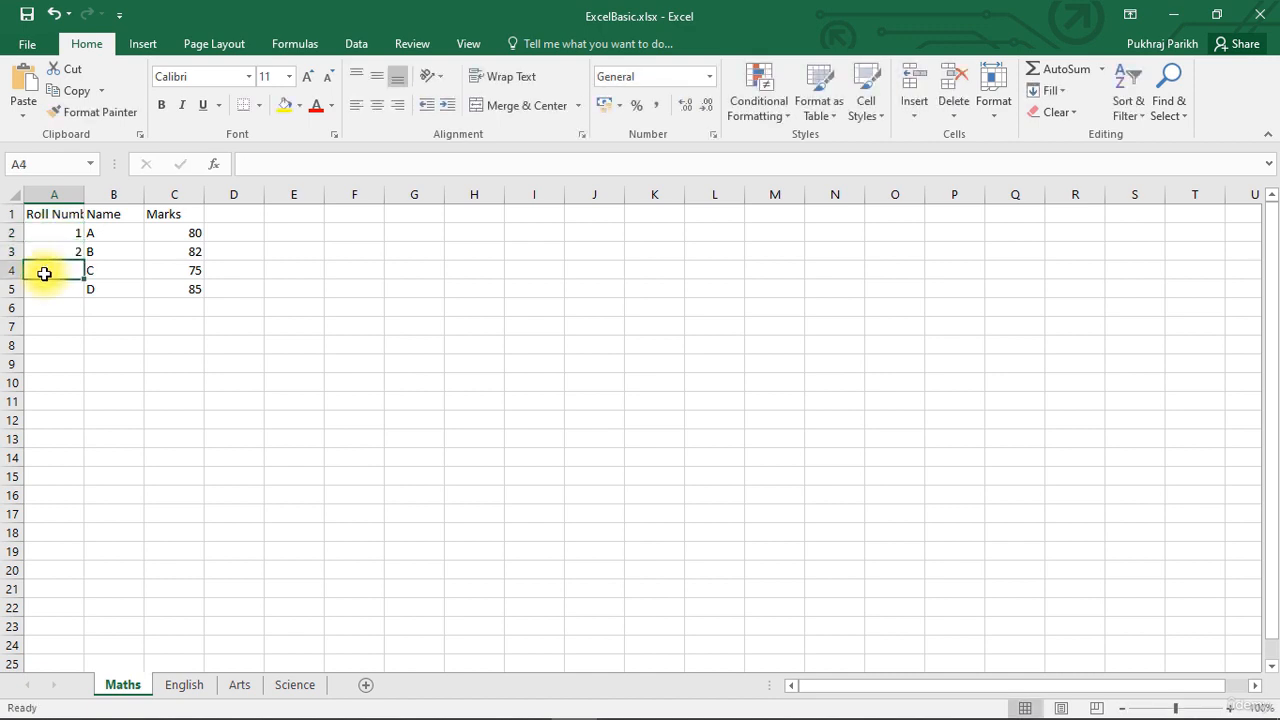
{"action": "type", "text": "3"}
{"action": "left_click", "coordinate": [48, 290]}
{"action": "type", "text": "4"}
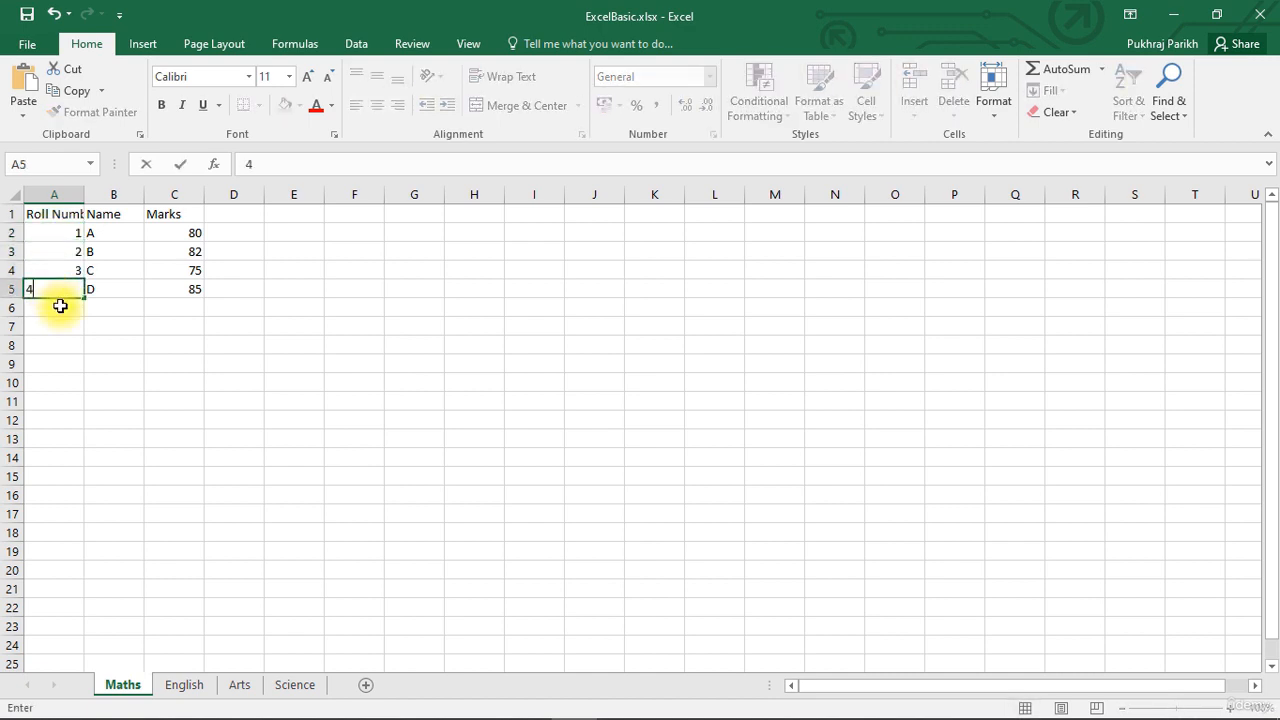
{"action": "left_click", "coordinate": [58, 322]}
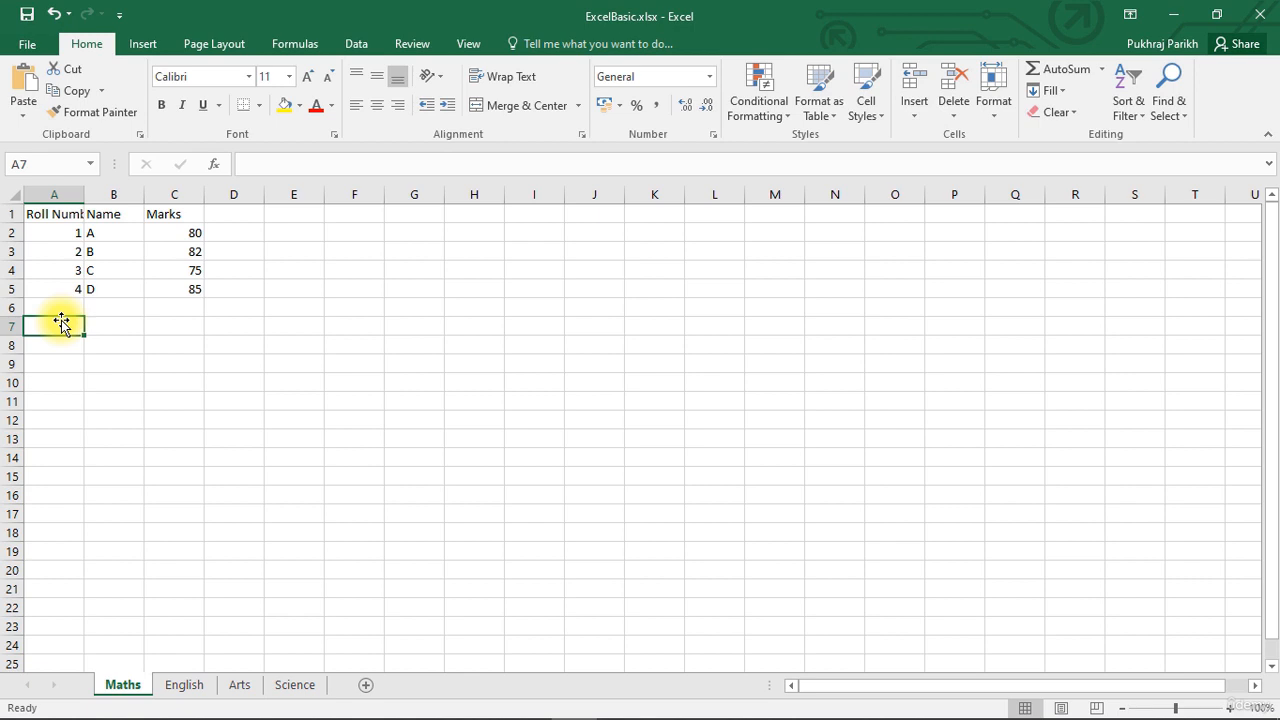
Widen column A manually to about twice its width, making room for the full Roll Number header.
{"action": "left_click", "coordinate": [49, 219]}
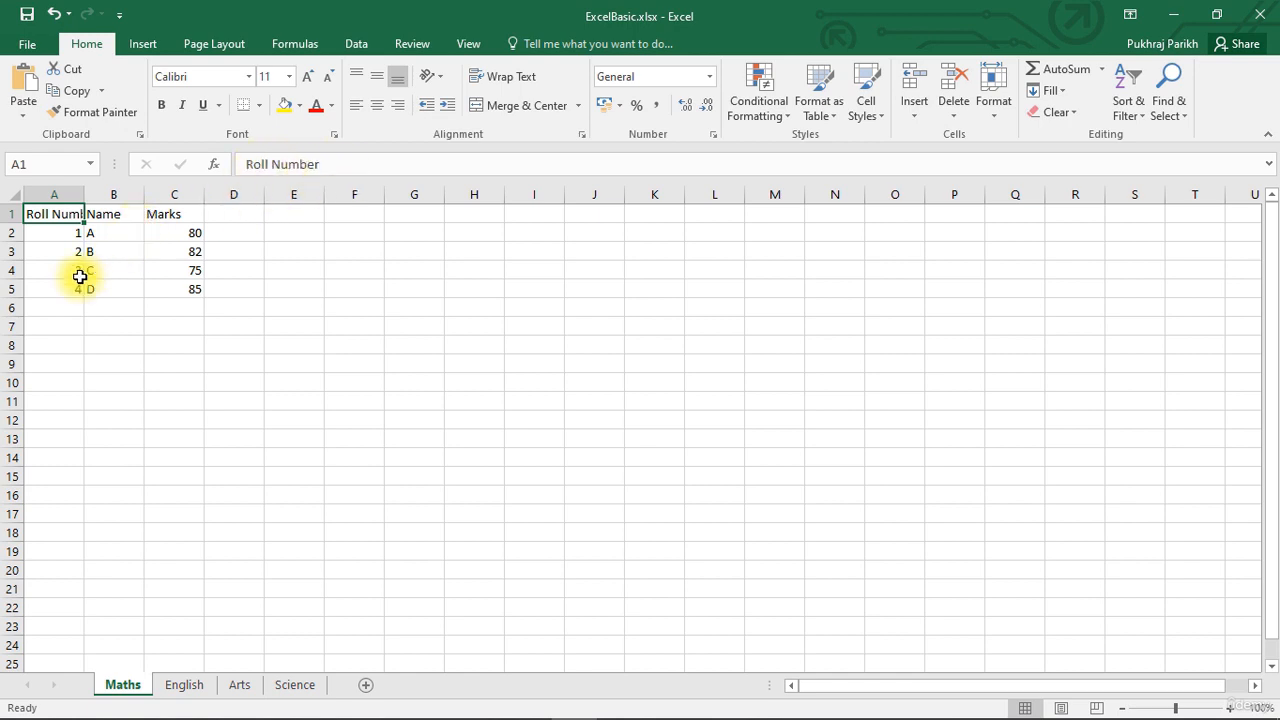
{"action": "left_click", "coordinate": [63, 341]}
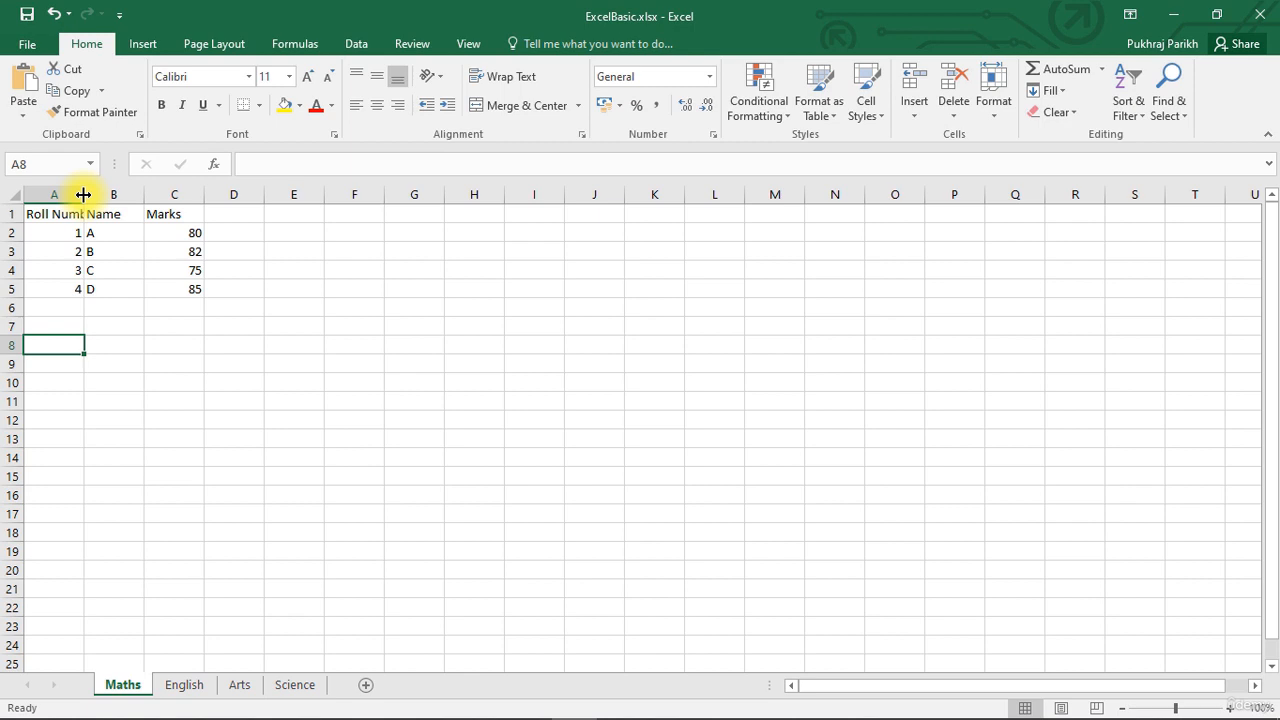
{"action": "left_click_drag", "start_coordinate": [83, 194], "coordinate": [83, 194]}
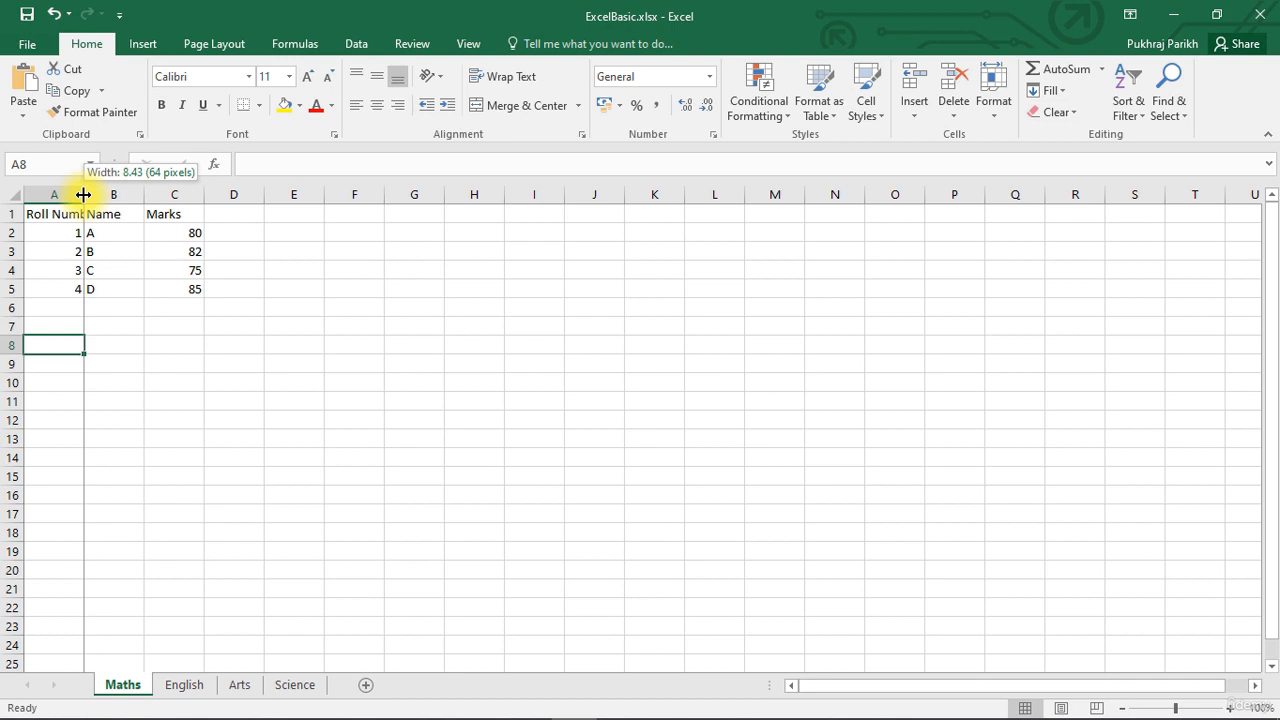
{"action": "left_click_drag", "start_coordinate": [83, 194], "coordinate": [151, 195]}
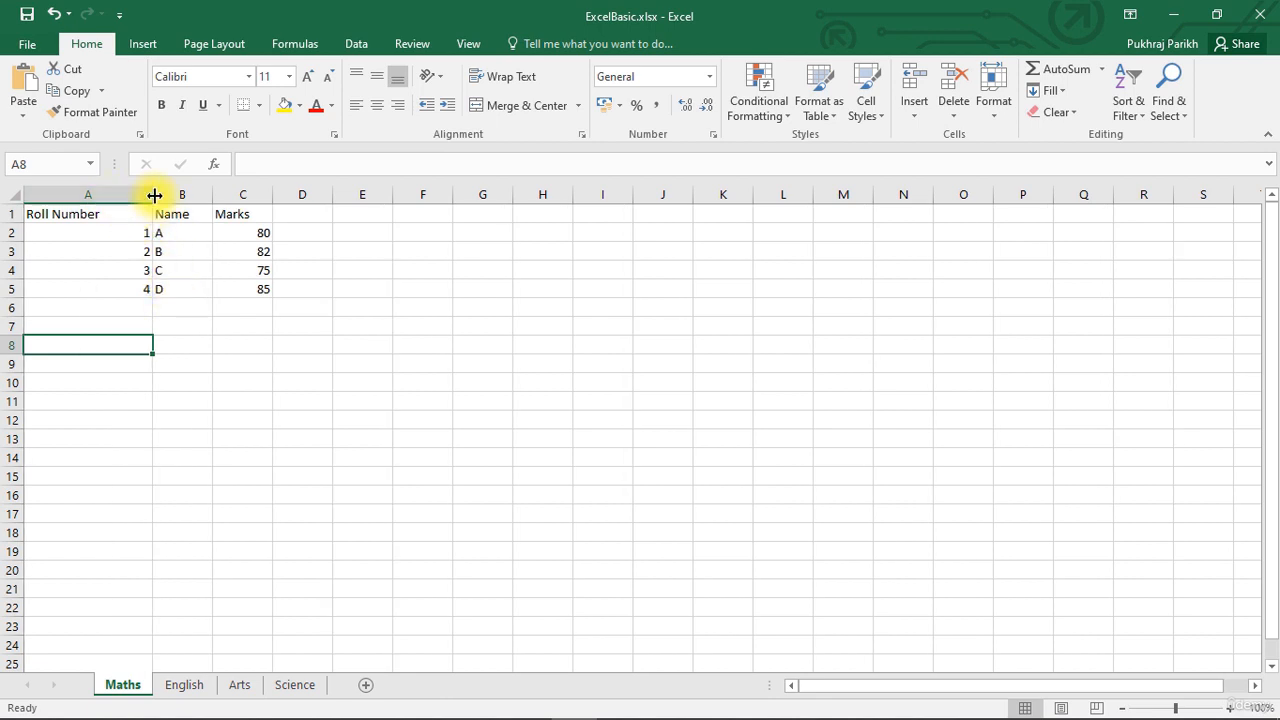
{"action": "left_click", "coordinate": [125, 251]}
{"action": "left_click", "coordinate": [115, 232]}
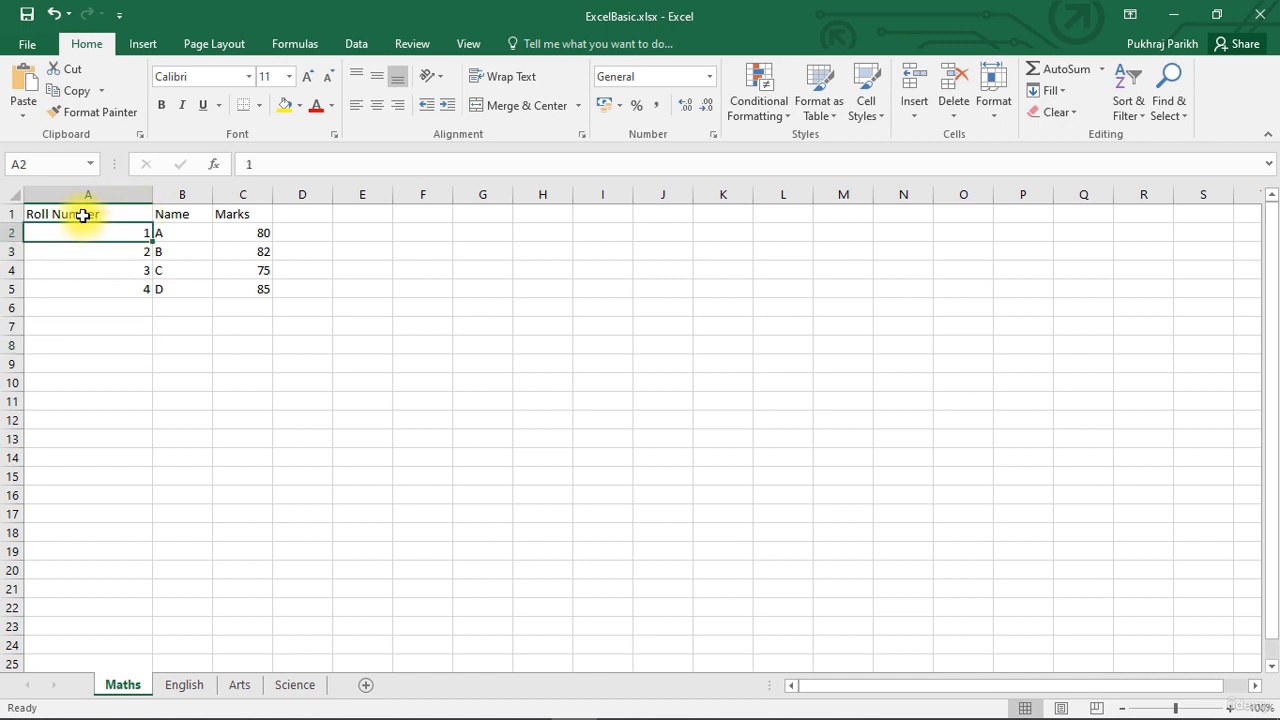
Autofit the width of column A to the Roll Number header.
{"action": "left_click", "coordinate": [86, 214]}
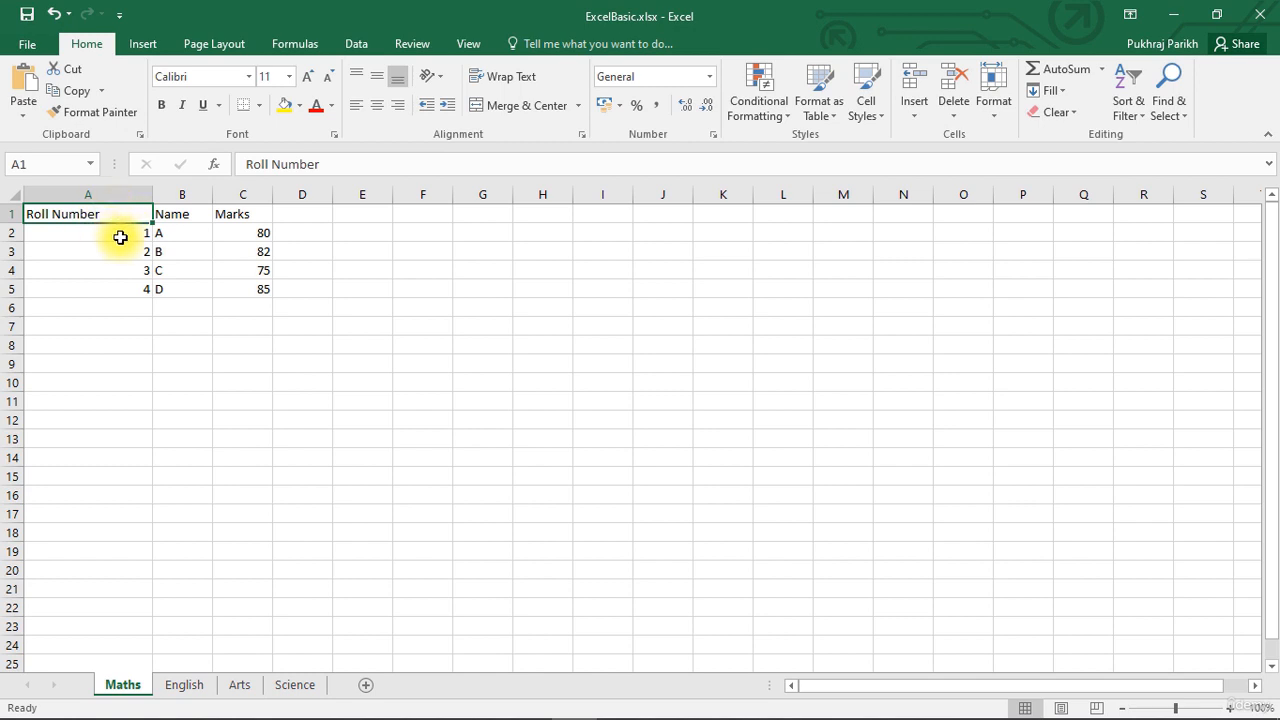
{"action": "double_click", "coordinate": [152, 193]}
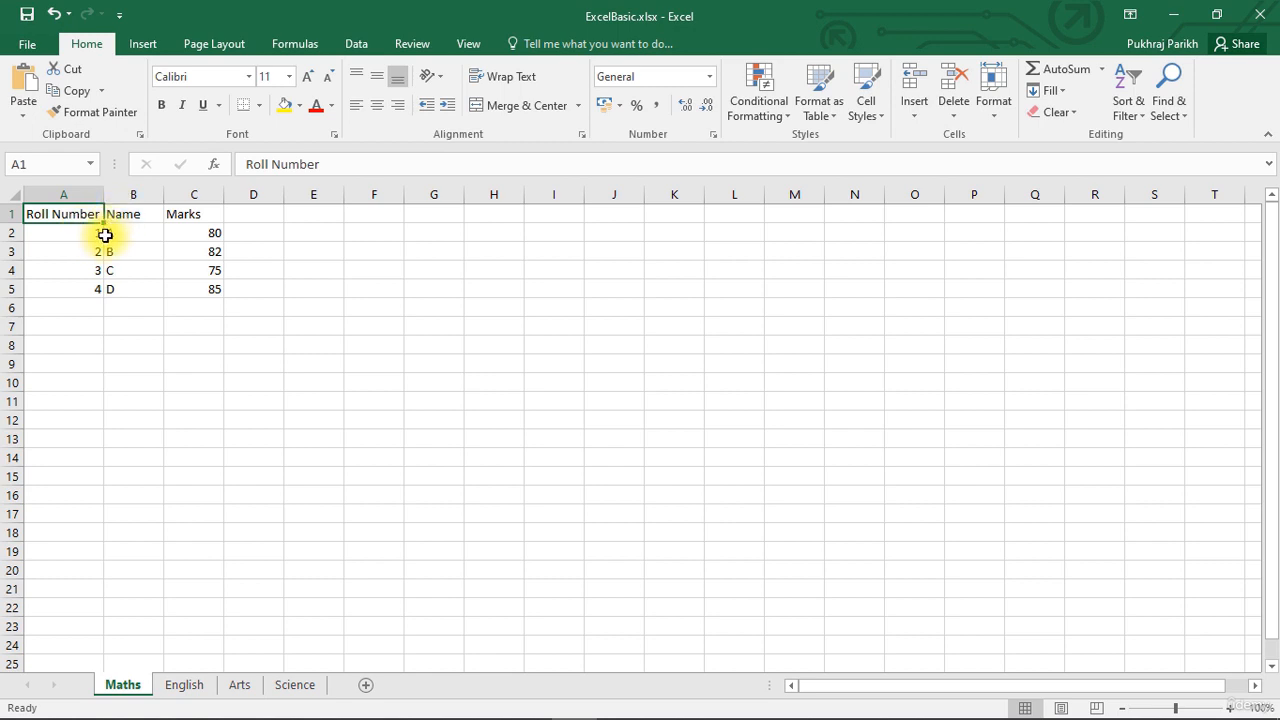
{"action": "left_click", "coordinate": [66, 287]}
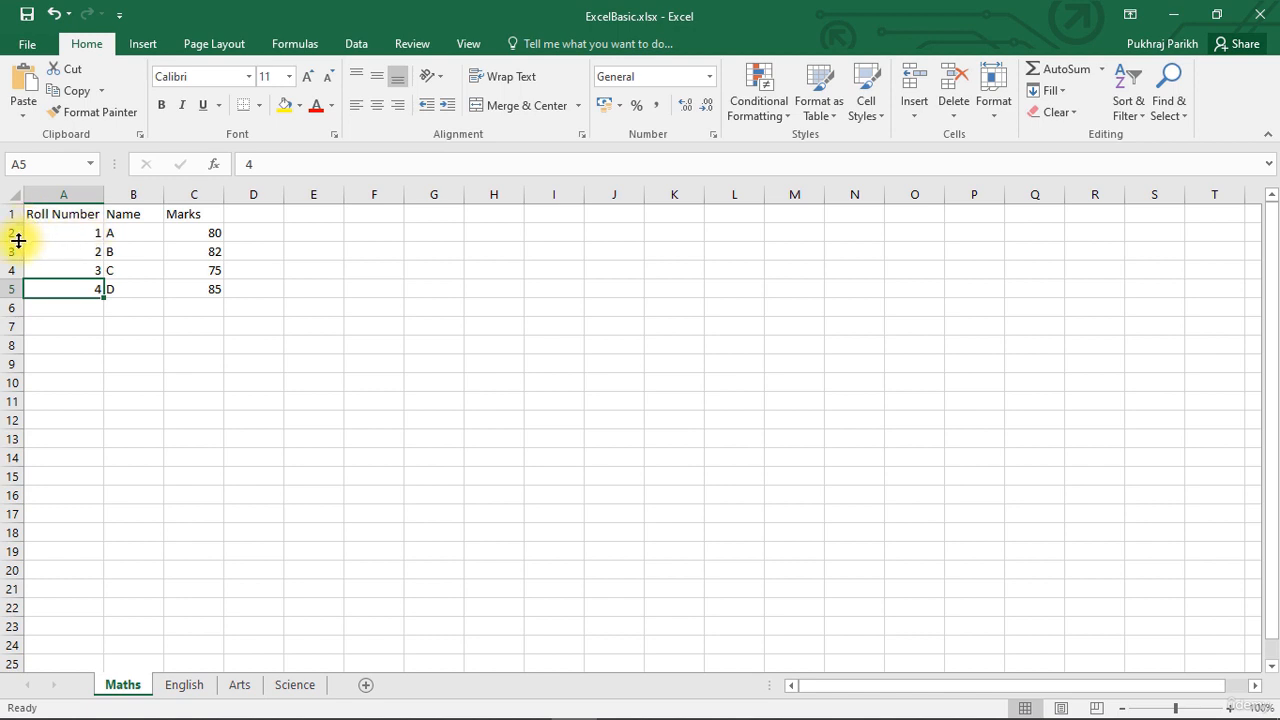
Make header row 1 taller by hand and autofit its height back to the contents.
{"action": "mouse_move", "coordinate": [18, 241]}
{"action": "left_mouse_down"}
{"action": "mouse_move", "coordinate": [16, 221]}
{"action": "mouse_move", "coordinate": [16, 246]}
{"action": "left_mouse_up"}
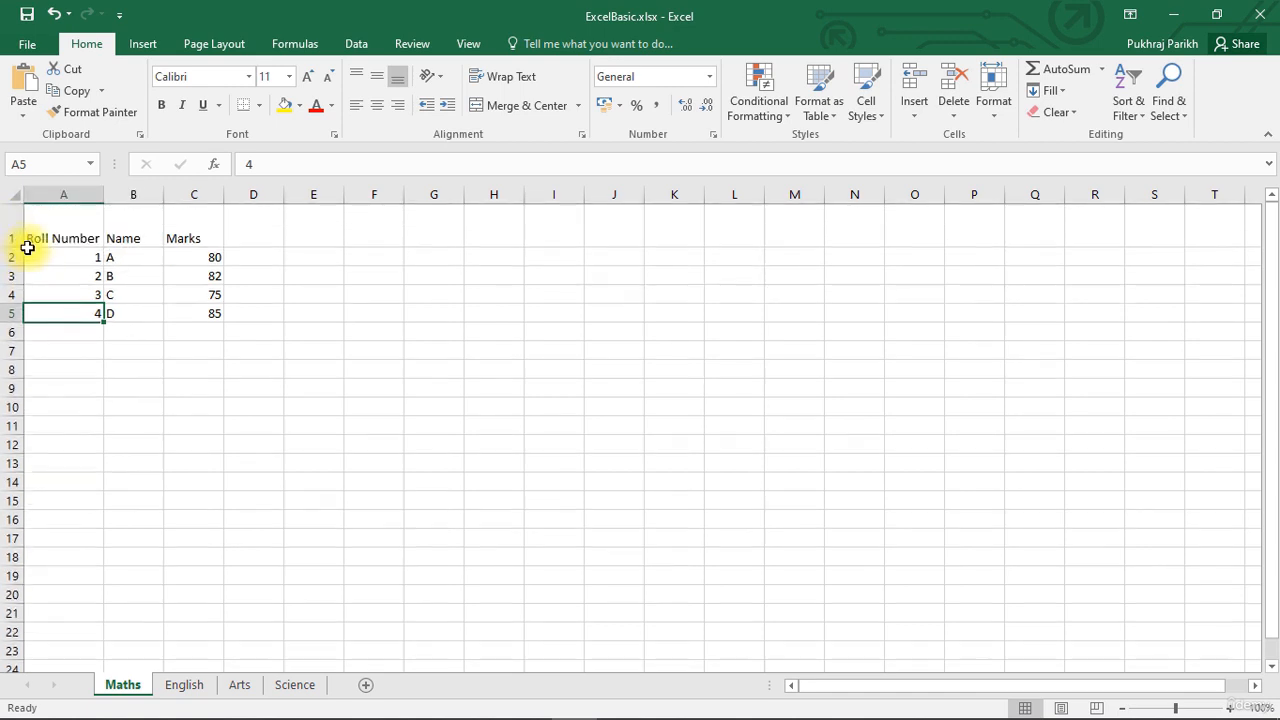
{"action": "left_click", "coordinate": [258, 276]}
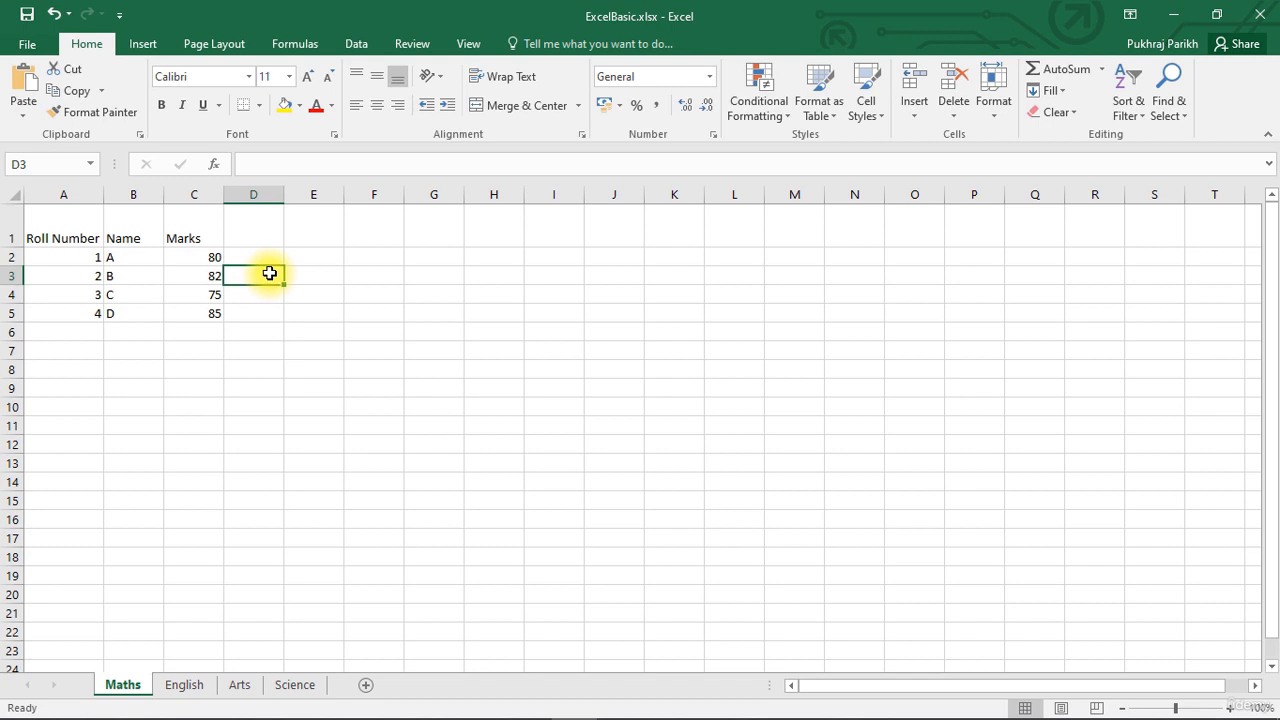
{"action": "double_click", "coordinate": [15, 245]}
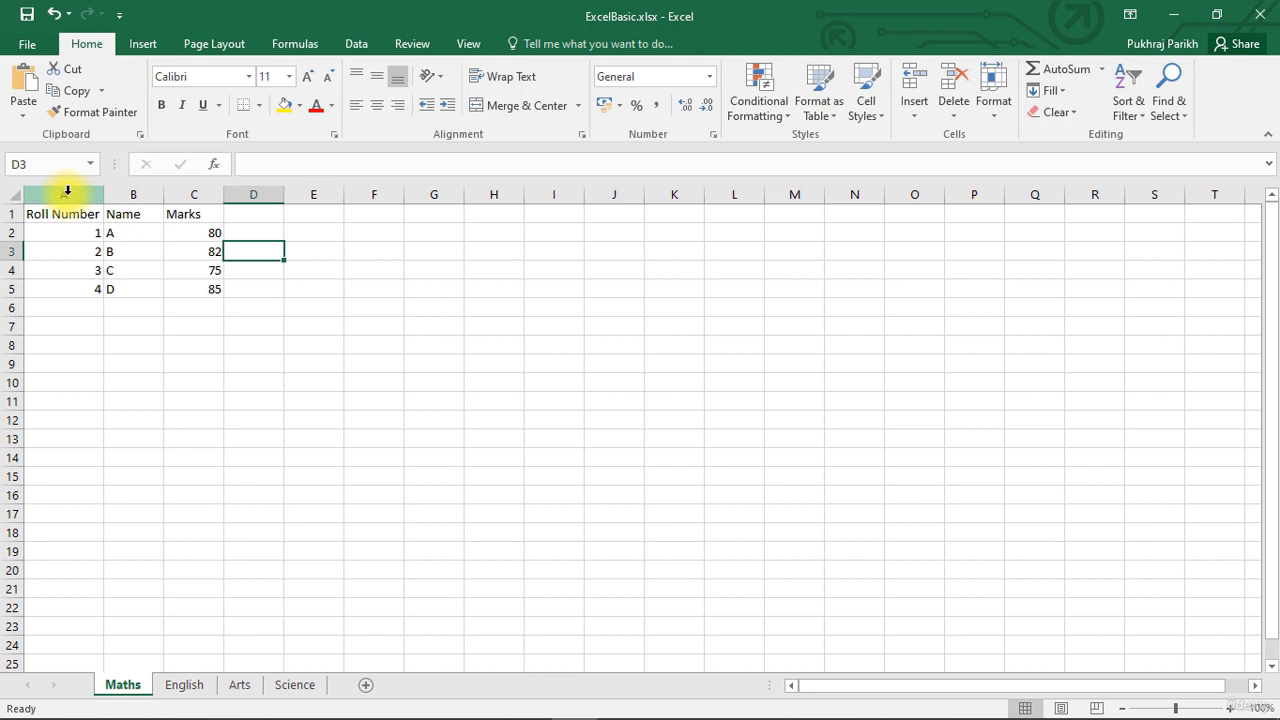
Clear the contents of row 4, which holds entry C, keeping the row itself in place.
{"action": "left_click", "coordinate": [114, 273]}
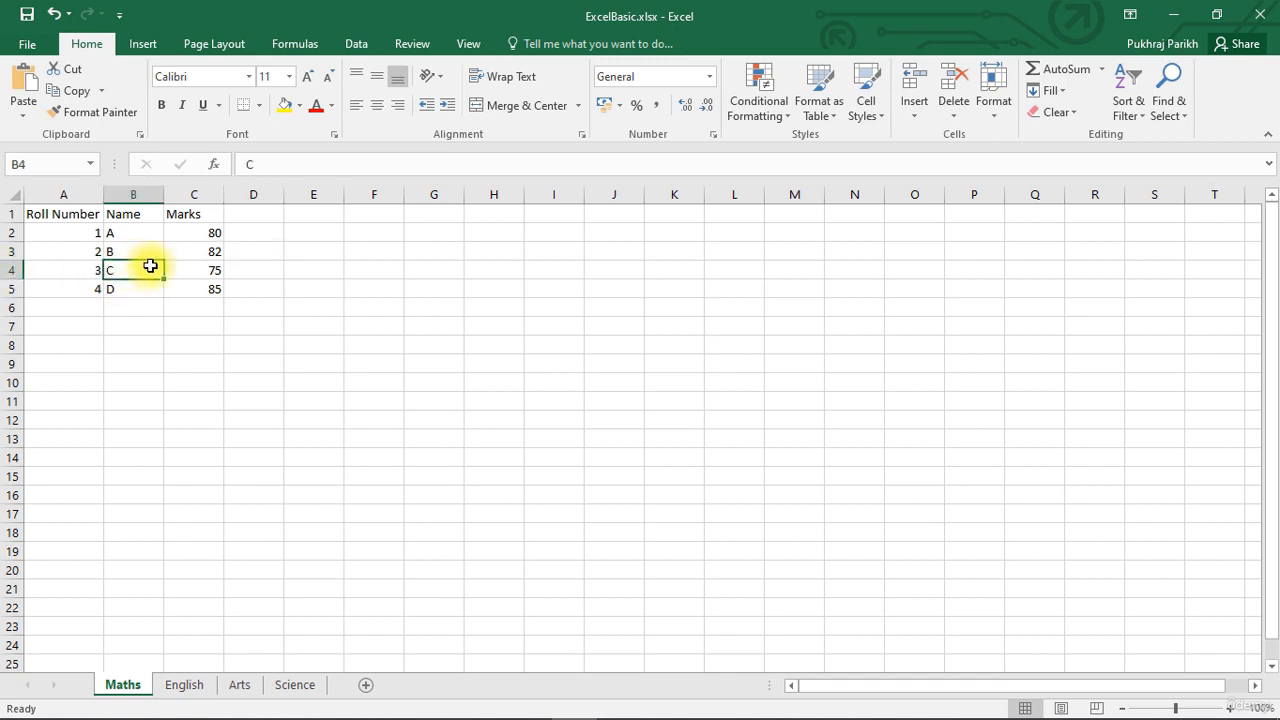
{"action": "left_click", "coordinate": [10, 270]}
{"action": "right_click", "coordinate": [10, 270]}
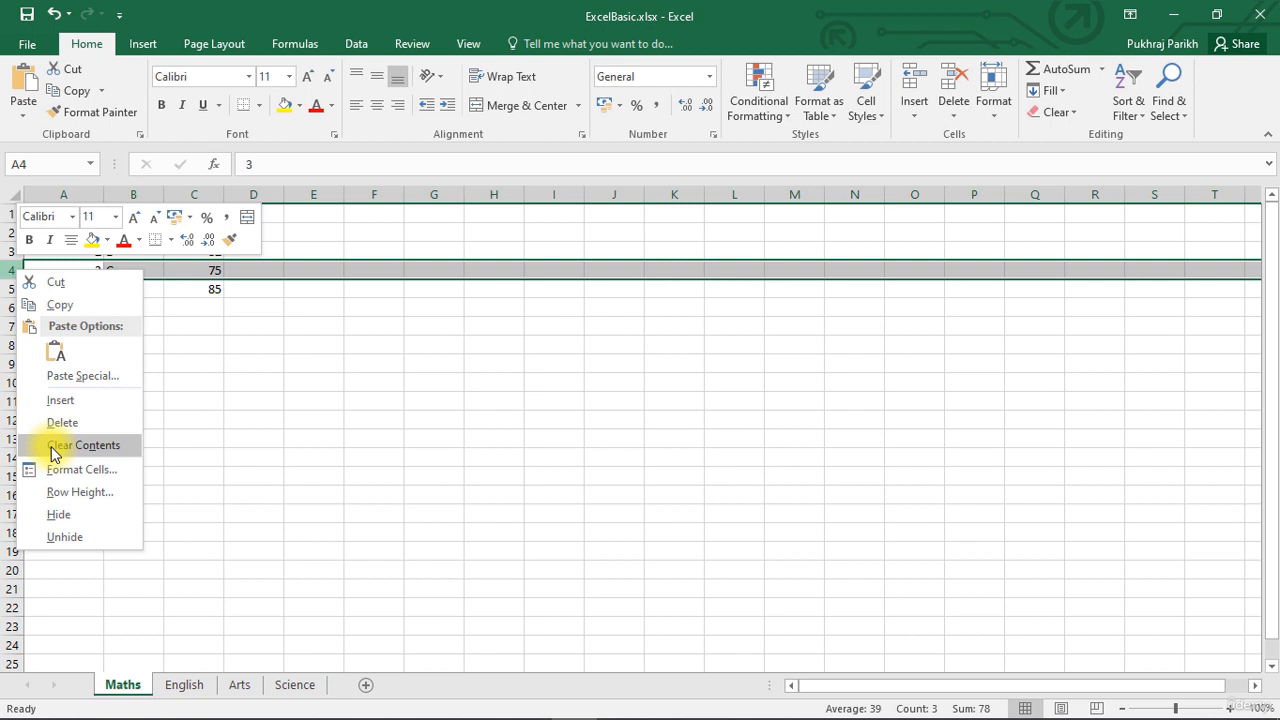
{"action": "left_click", "coordinate": [54, 445]}
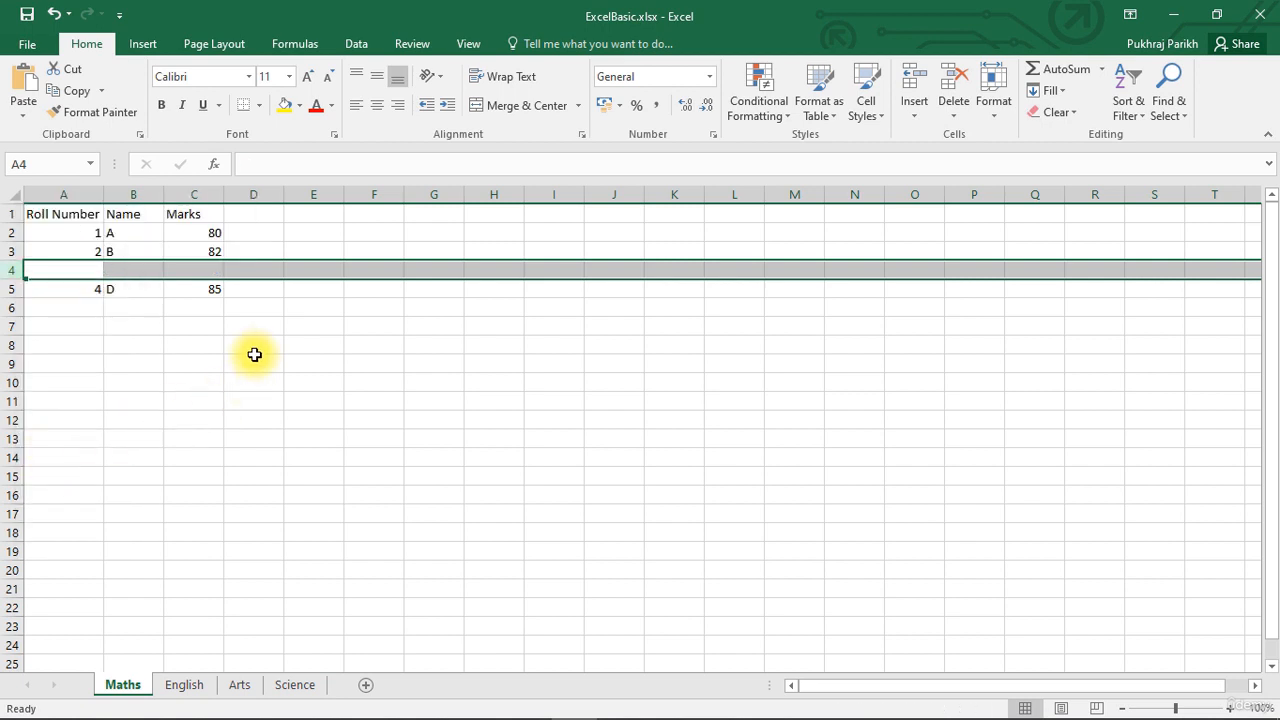
Delete the emptied row 4 so that entry D moves up directly beneath entry B.
{"action": "left_click", "coordinate": [137, 322]}
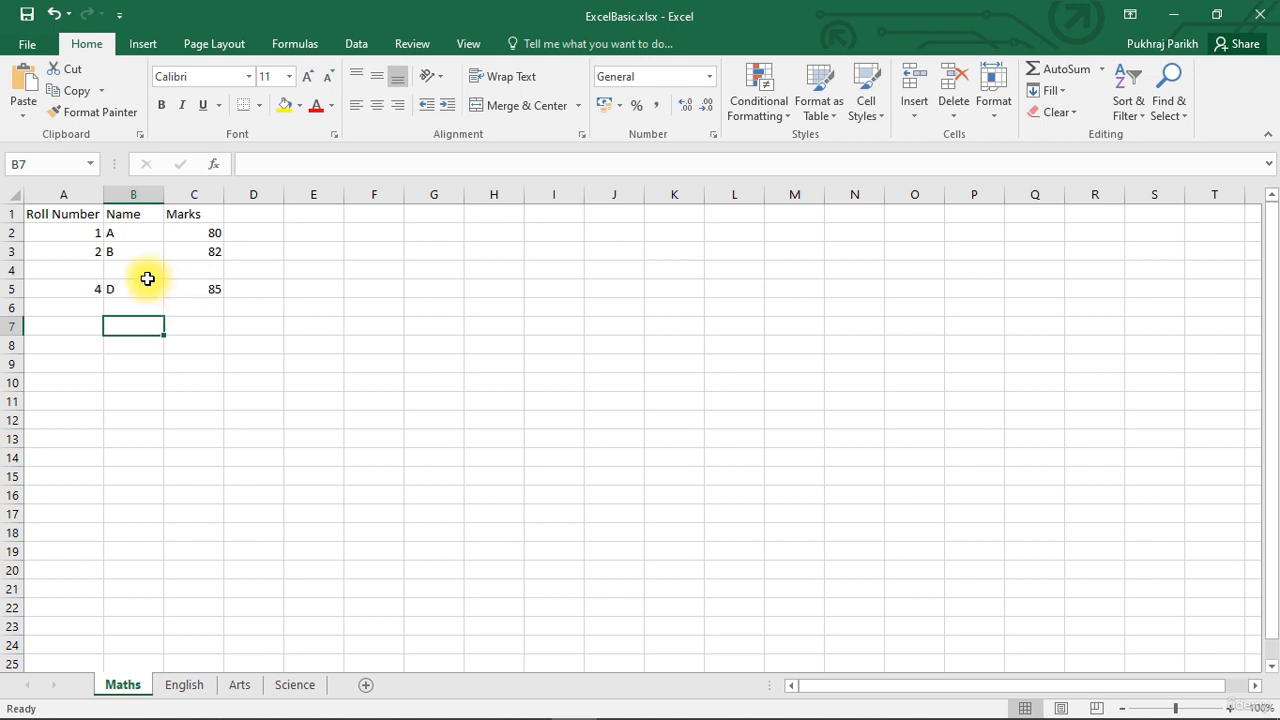
{"action": "right_click", "coordinate": [16, 271]}
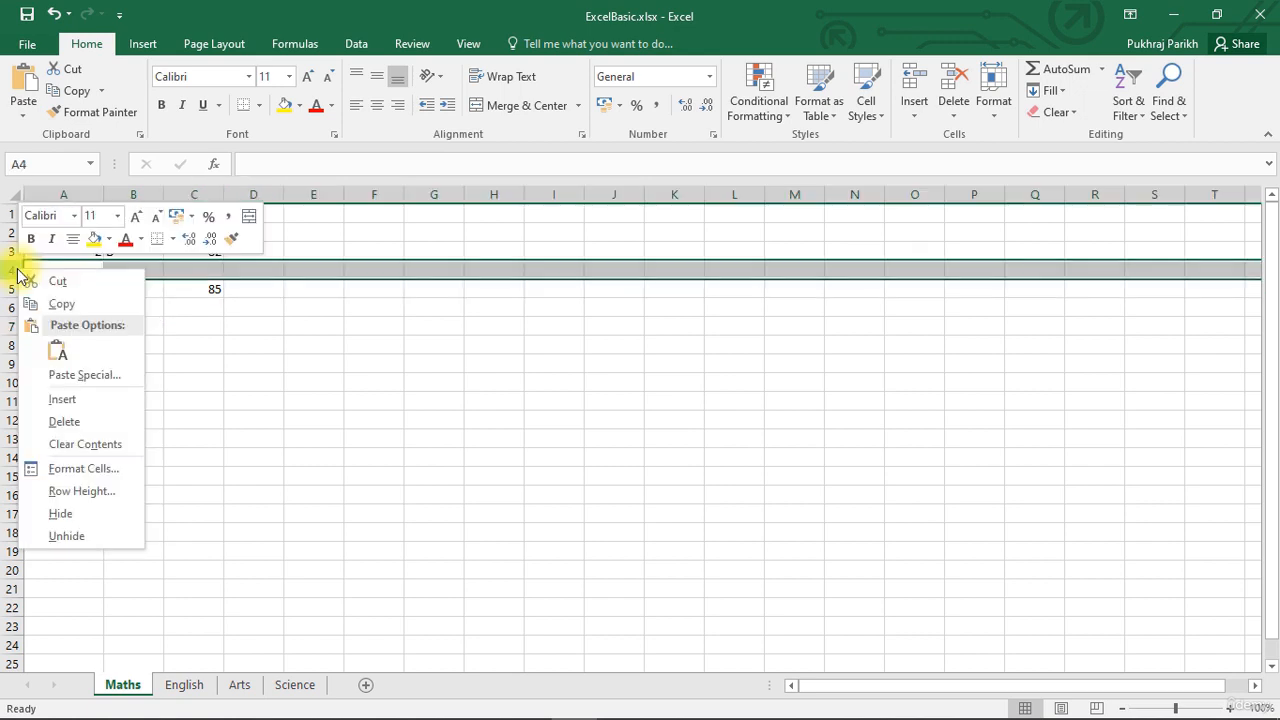
{"action": "left_click", "coordinate": [64, 422]}
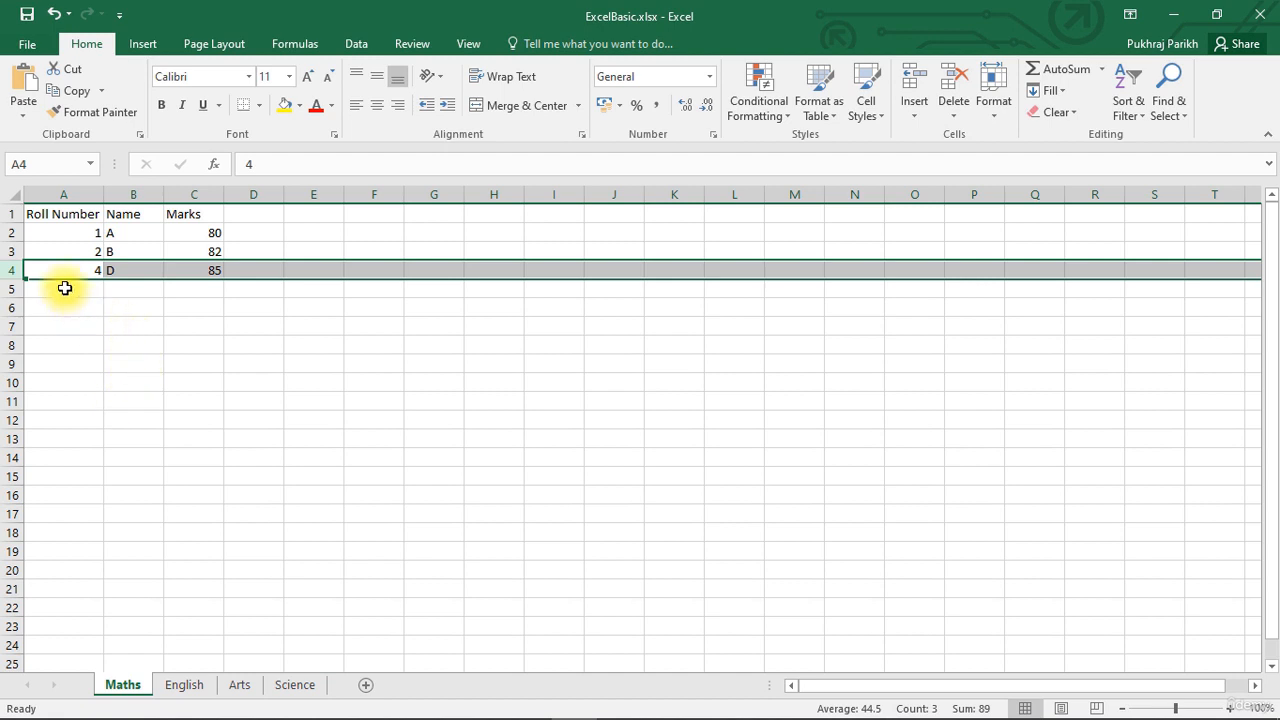
{"action": "left_click", "coordinate": [130, 290]}
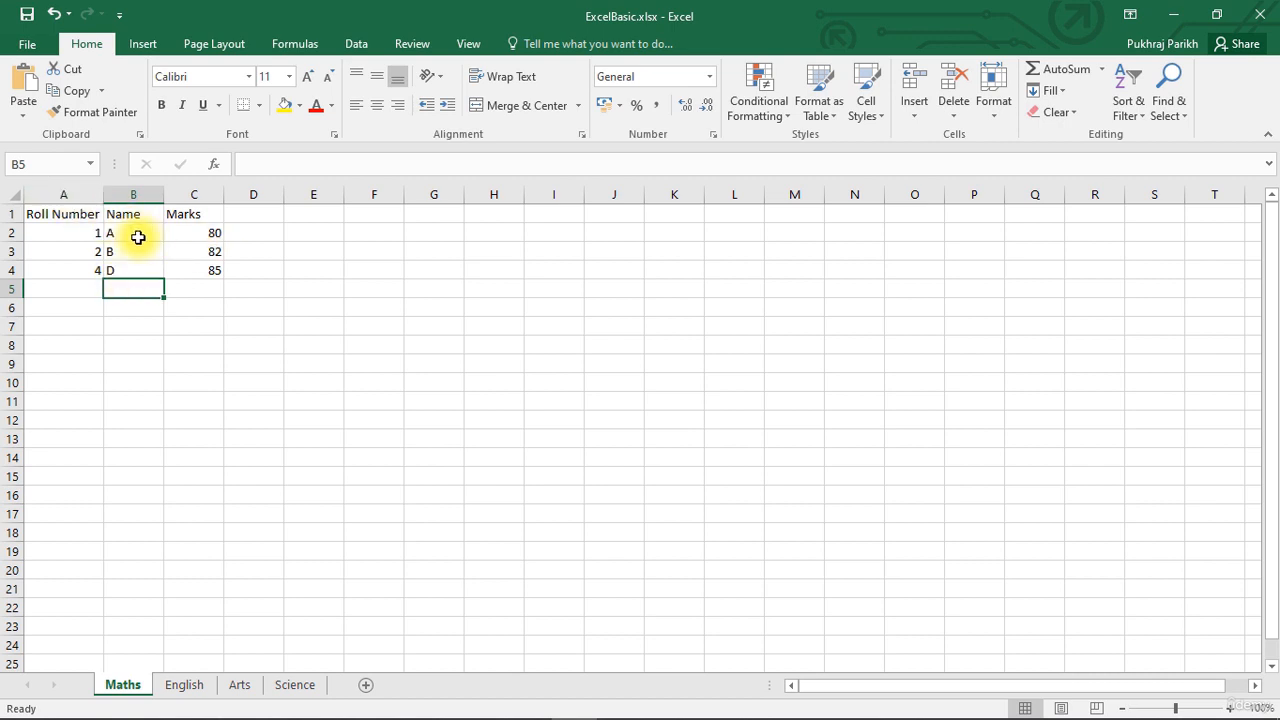
Delete the whole Roll Number column, leaving Name as the first column of the table.
{"action": "right_click", "coordinate": [71, 192]}
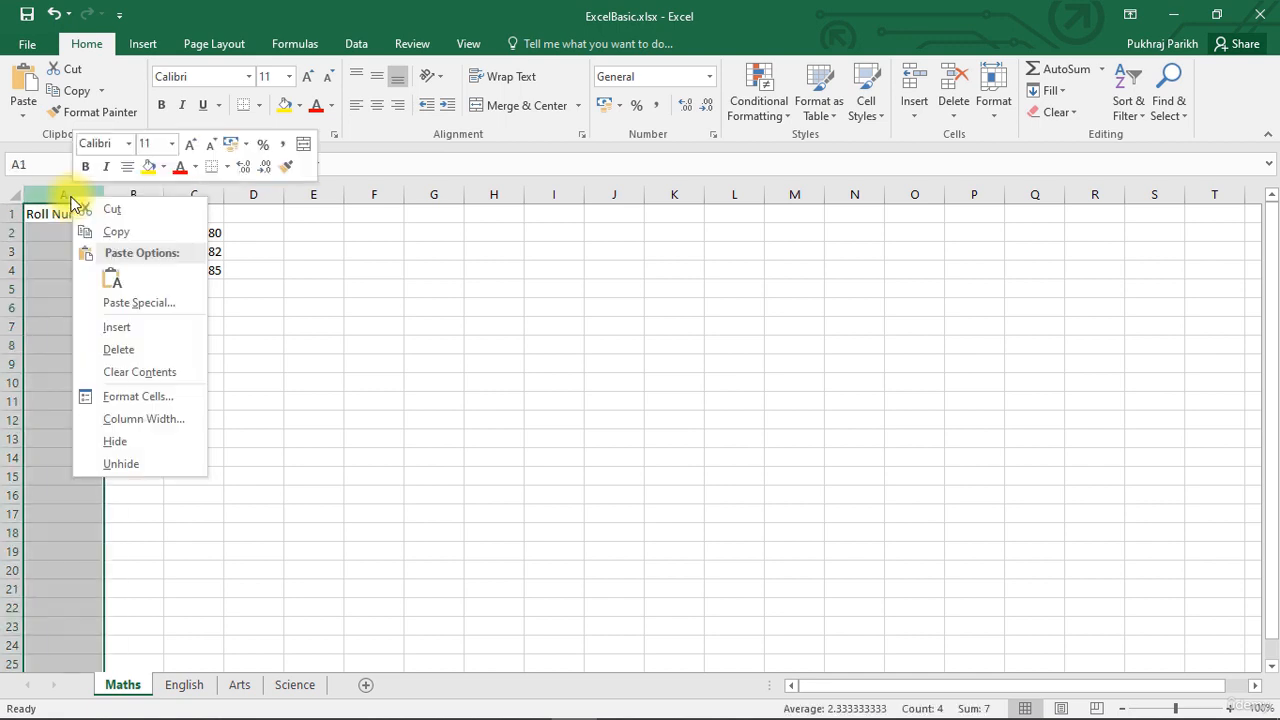
{"action": "left_click", "coordinate": [137, 349]}
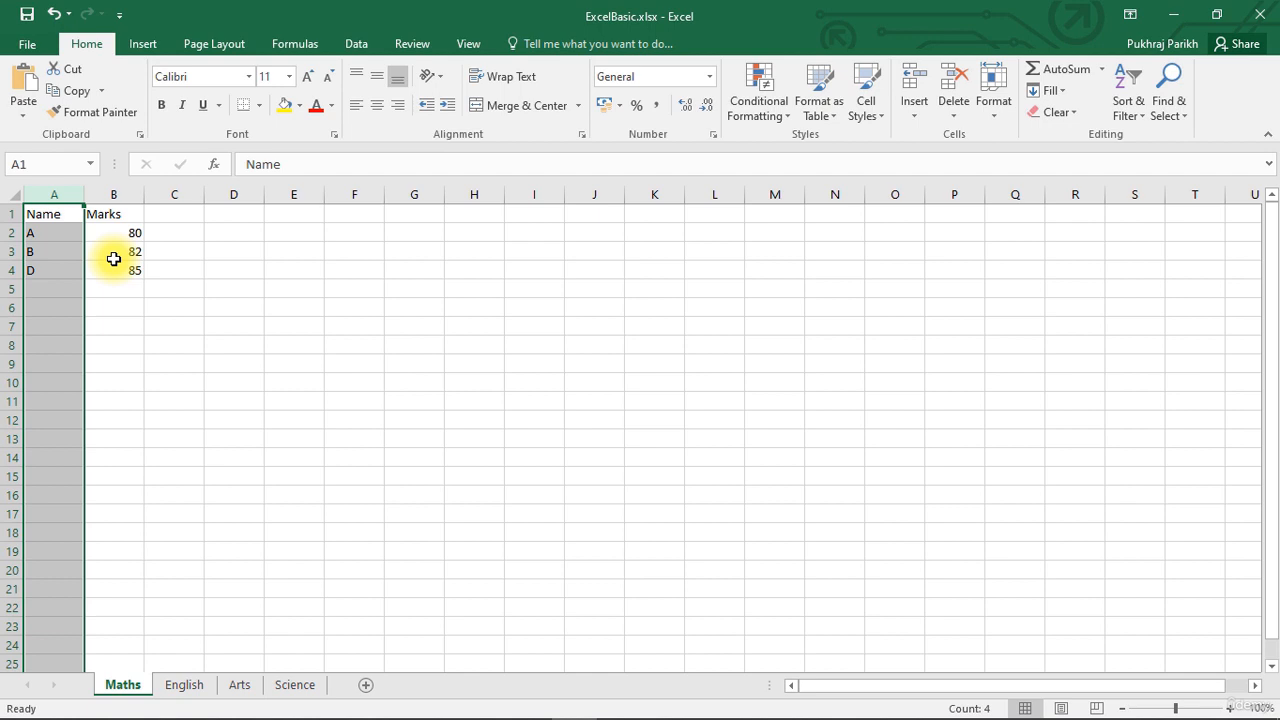
{"action": "left_click", "coordinate": [150, 251]}
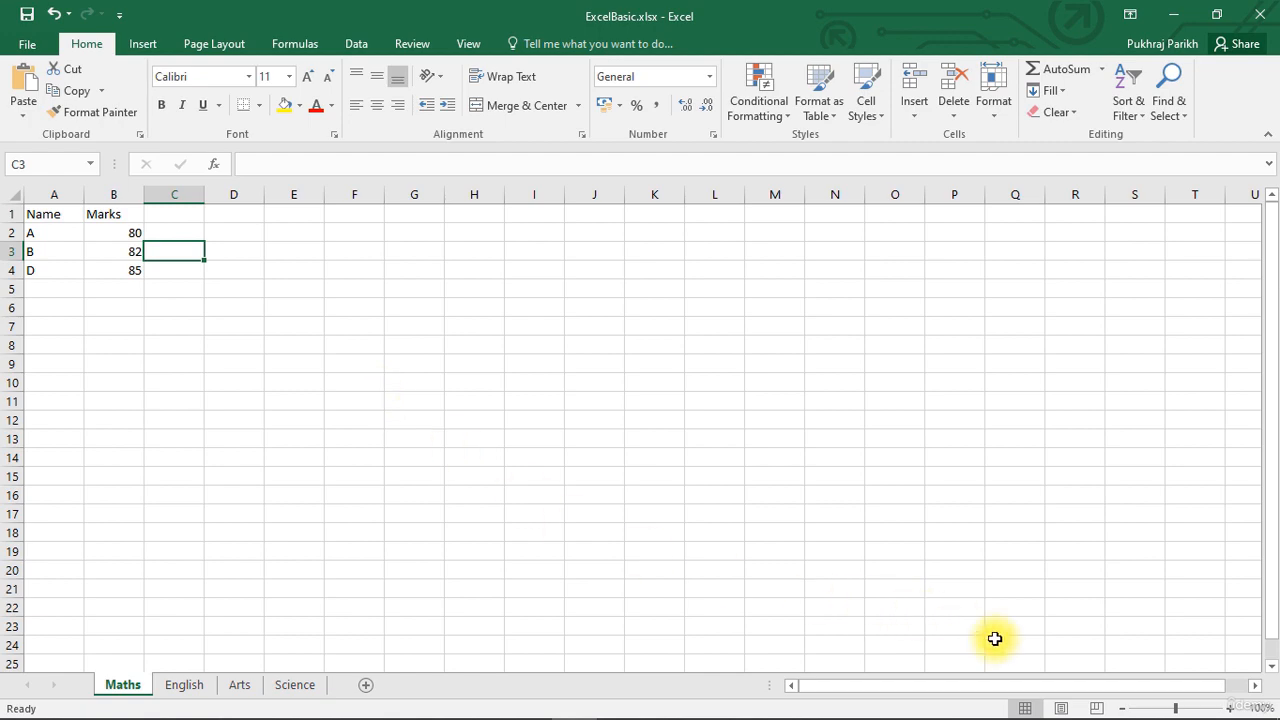
Magnify the Maths worksheet view to 170% to examine the marks table up close.
{"action": "left_click", "coordinate": [1232, 708]}
{"action": "left_click", "coordinate": [1232, 708]}
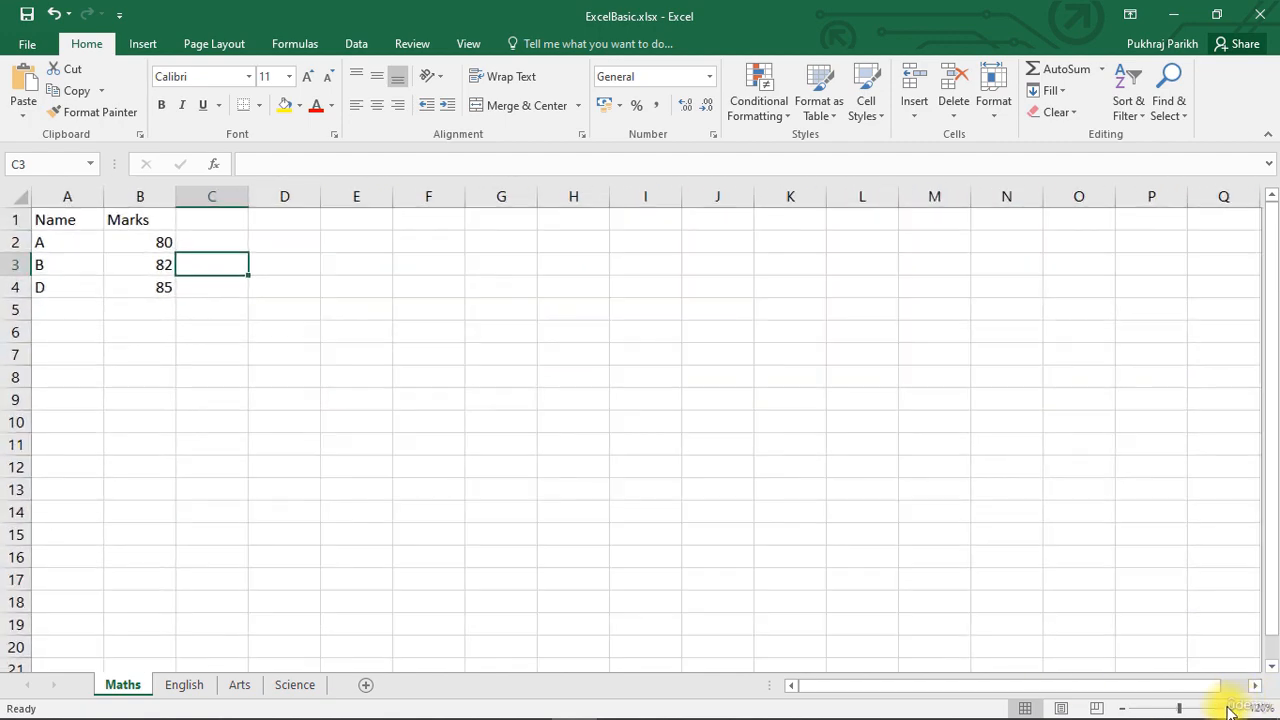
{"action": "left_click", "coordinate": [1232, 708]}
{"action": "left_click", "coordinate": [1232, 708]}
{"action": "left_click", "coordinate": [1232, 708]}
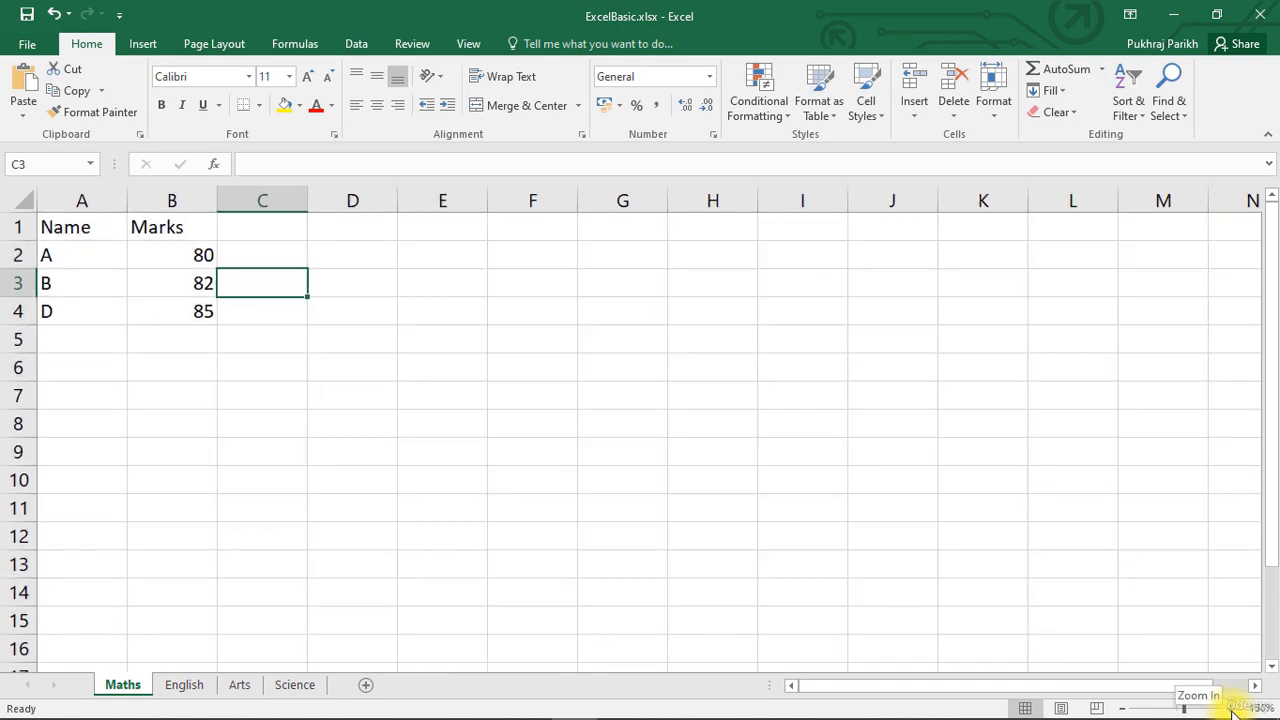
{"action": "left_click", "coordinate": [1232, 708]}
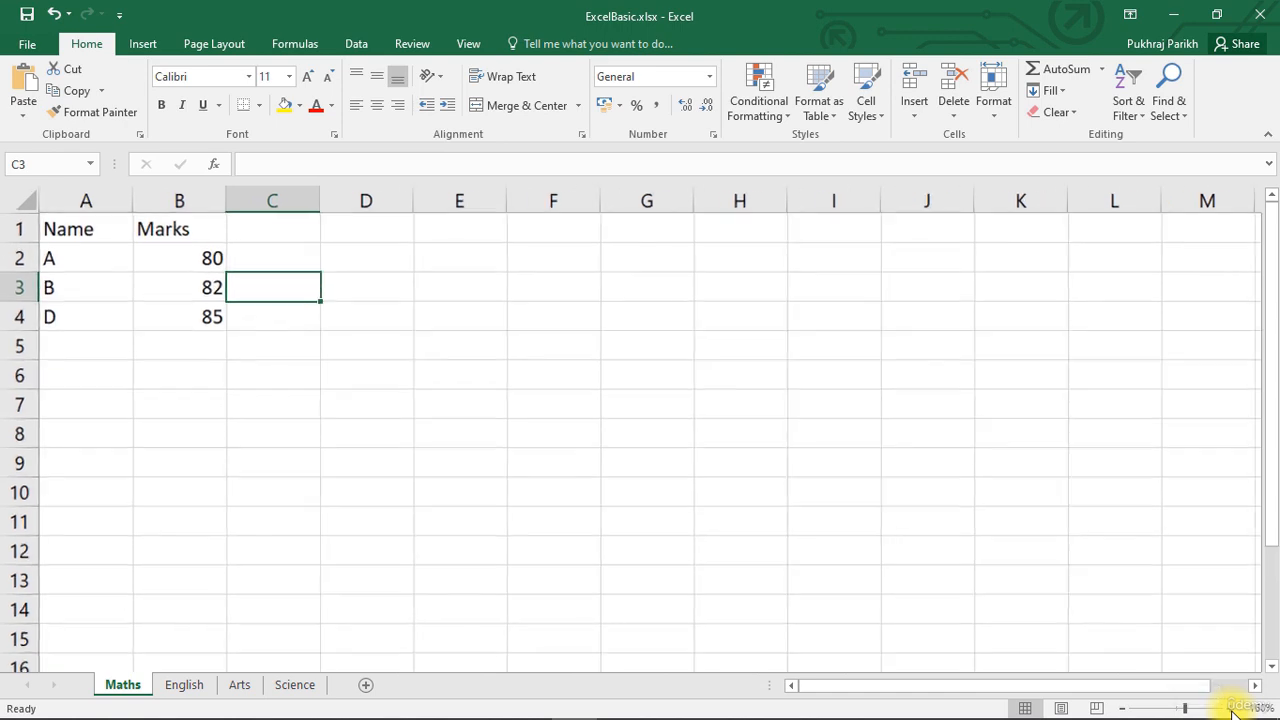
{"action": "left_click", "coordinate": [1232, 708]}
{"action": "left_click", "coordinate": [1232, 708]}
{"action": "left_click", "coordinate": [1232, 708]}
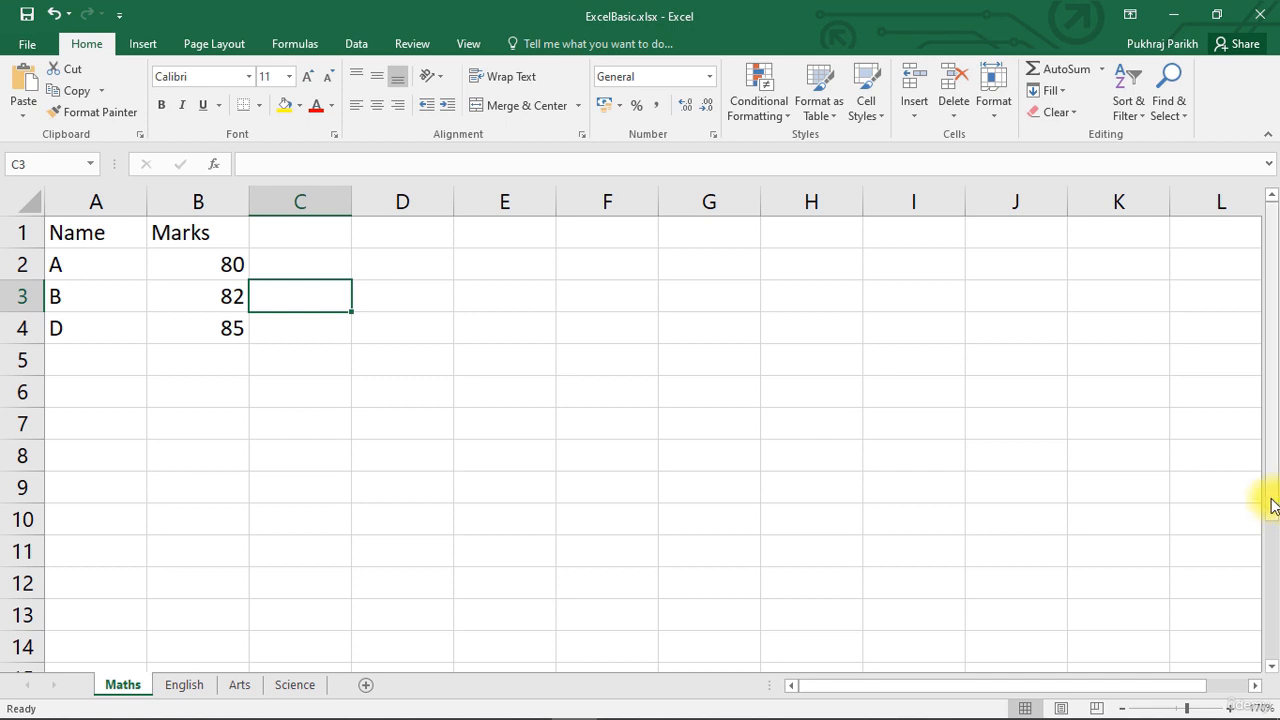
{"action": "left_click_drag", "start_coordinate": [1272, 505], "coordinate": [1268, 465]}
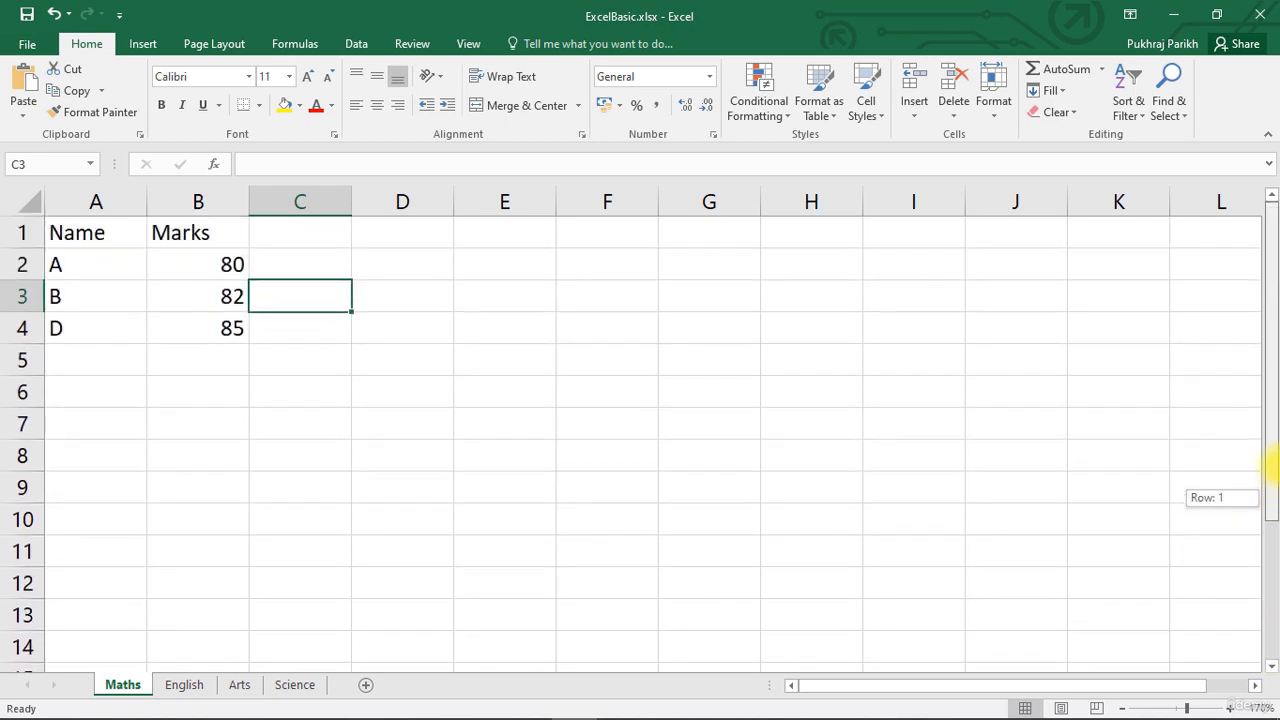
{"action": "left_click_drag", "start_coordinate": [1114, 686], "coordinate": [1068, 658]}
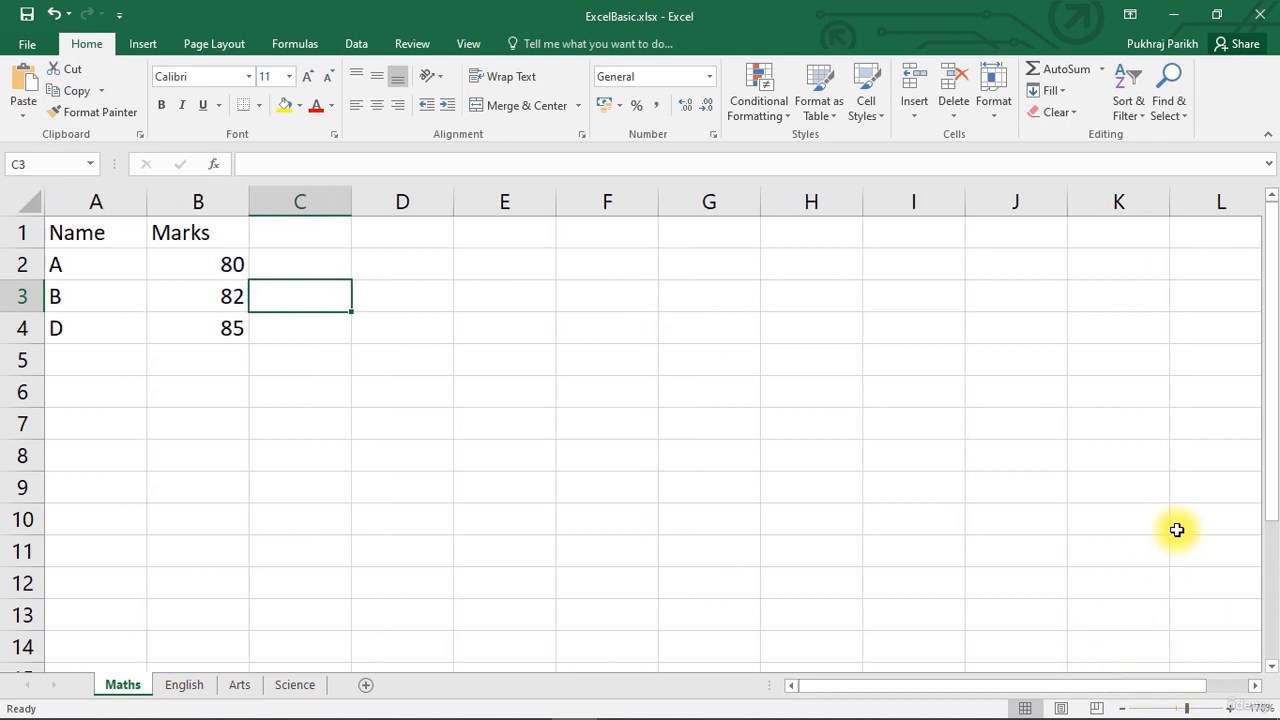
Return the Maths worksheet view to 100% magnification.
{"action": "left_click", "coordinate": [1122, 708]}
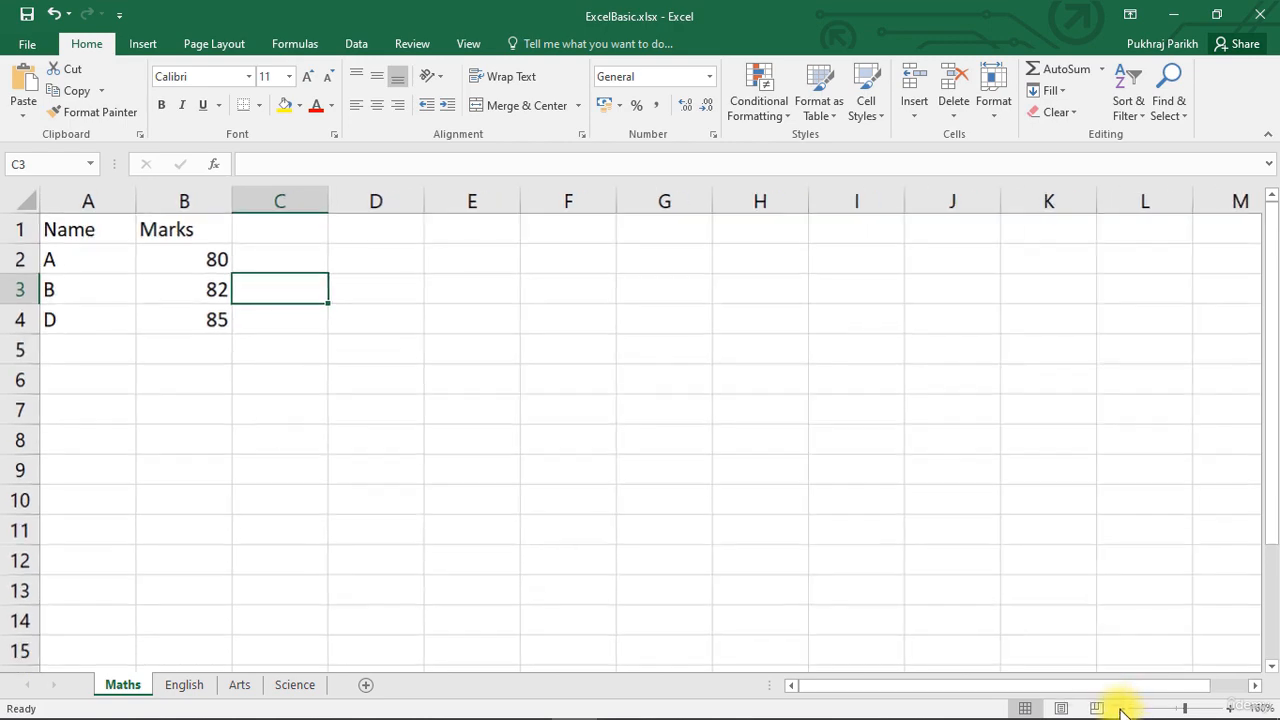
{"action": "left_click", "coordinate": [1122, 708]}
{"action": "left_click", "coordinate": [1122, 708]}
{"action": "left_click", "coordinate": [1122, 708]}
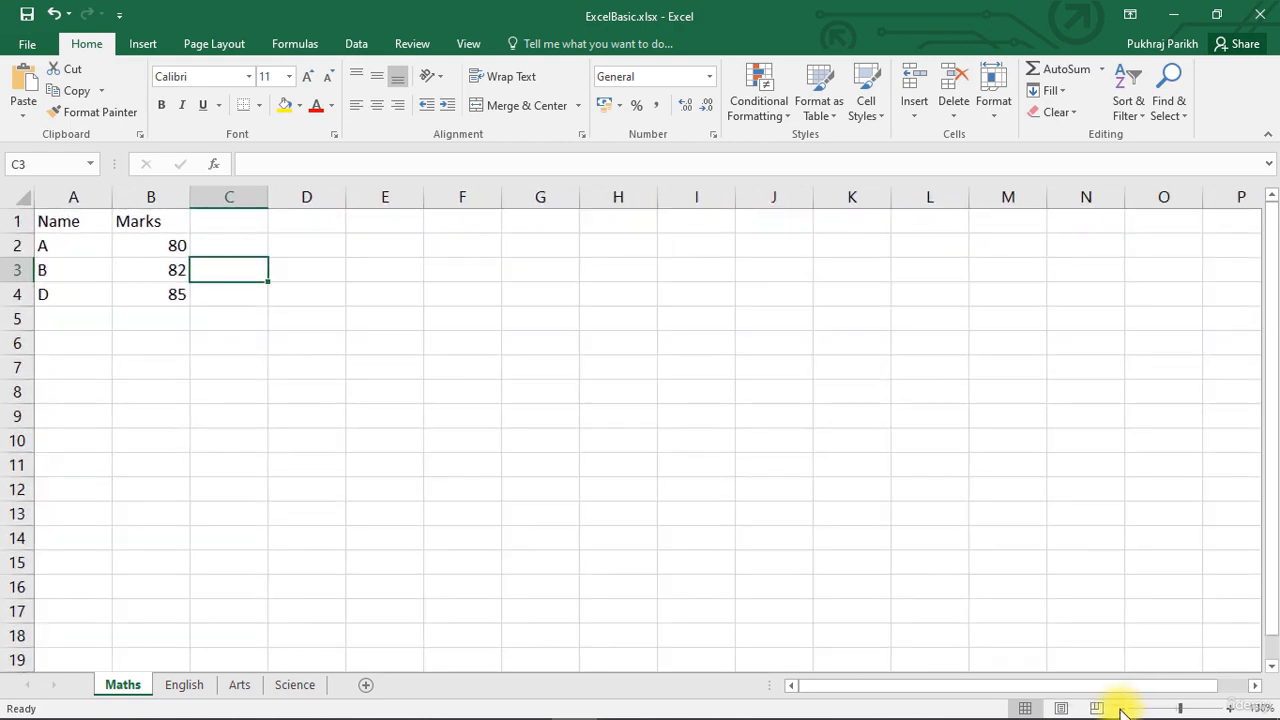
{"action": "left_click", "coordinate": [1122, 708]}
{"action": "left_click", "coordinate": [1122, 708]}
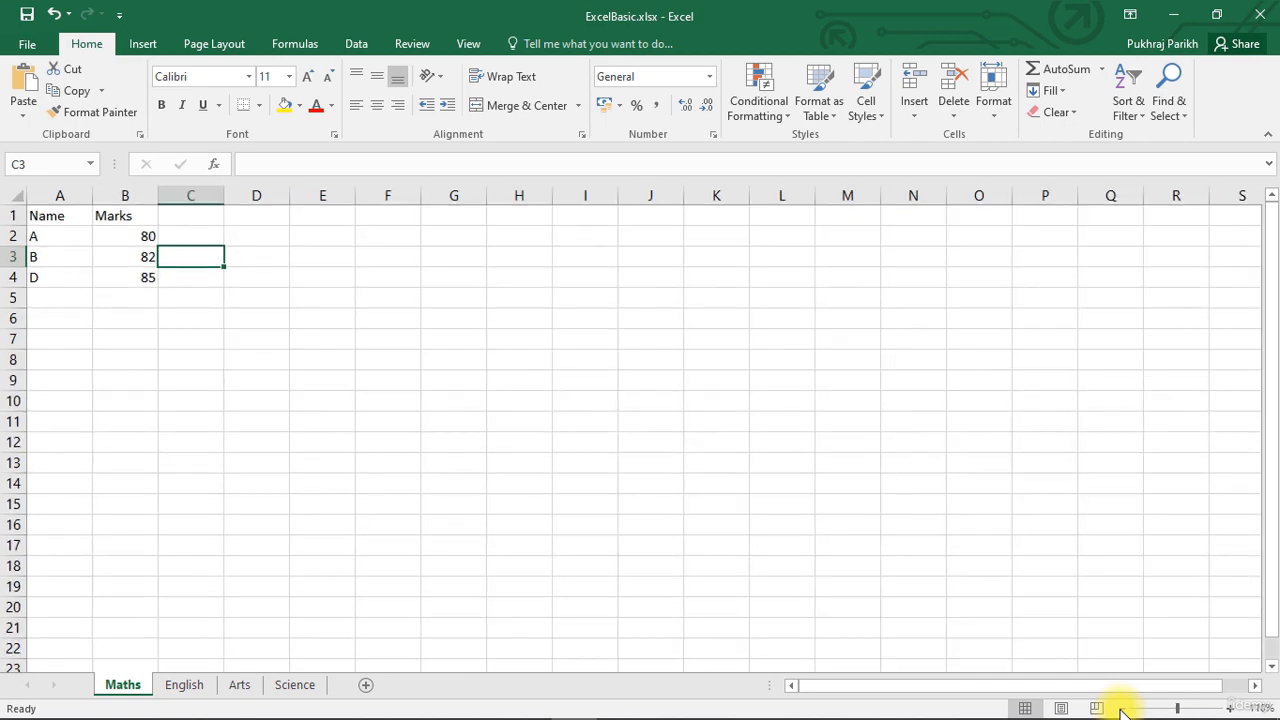
{"action": "left_click", "coordinate": [1122, 708]}
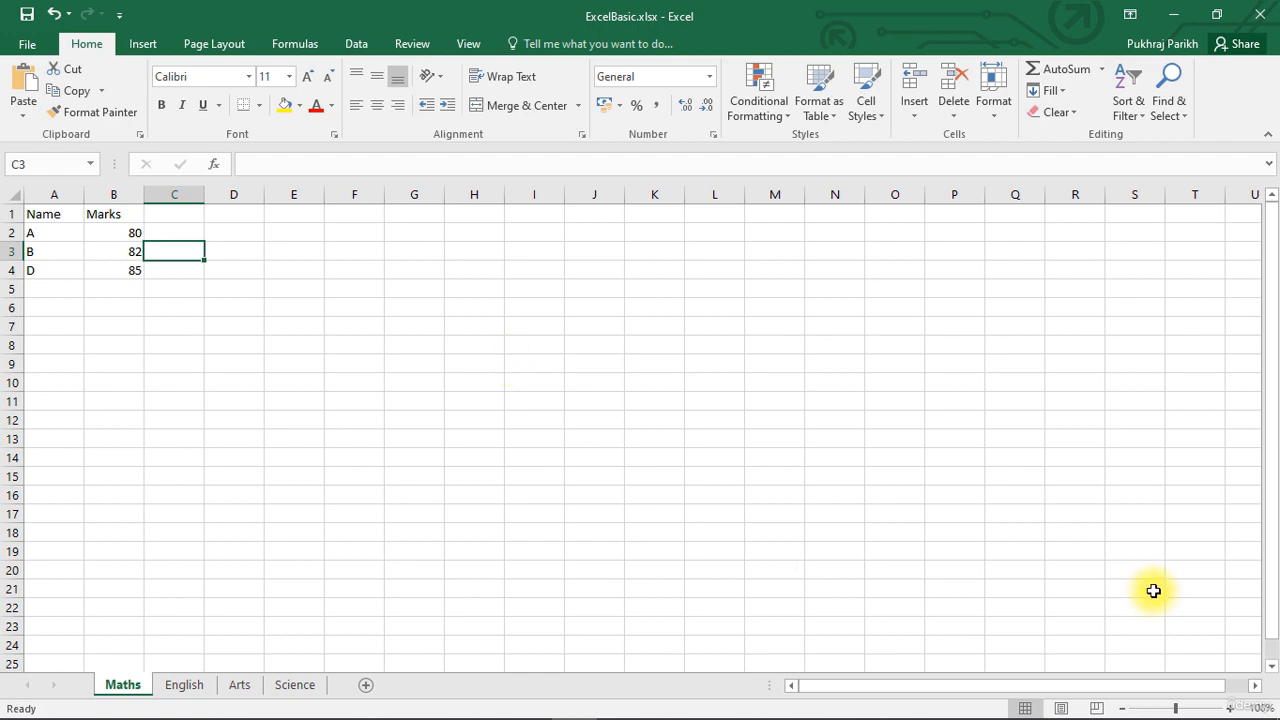
{"action": "mouse_move", "coordinate": [1176, 708]}
{"action": "left_mouse_down"}
{"action": "mouse_move", "coordinate": [1197, 710]}
{"action": "mouse_move", "coordinate": [1151, 709]}
{"action": "mouse_move", "coordinate": [1173, 710]}
{"action": "left_mouse_up"}
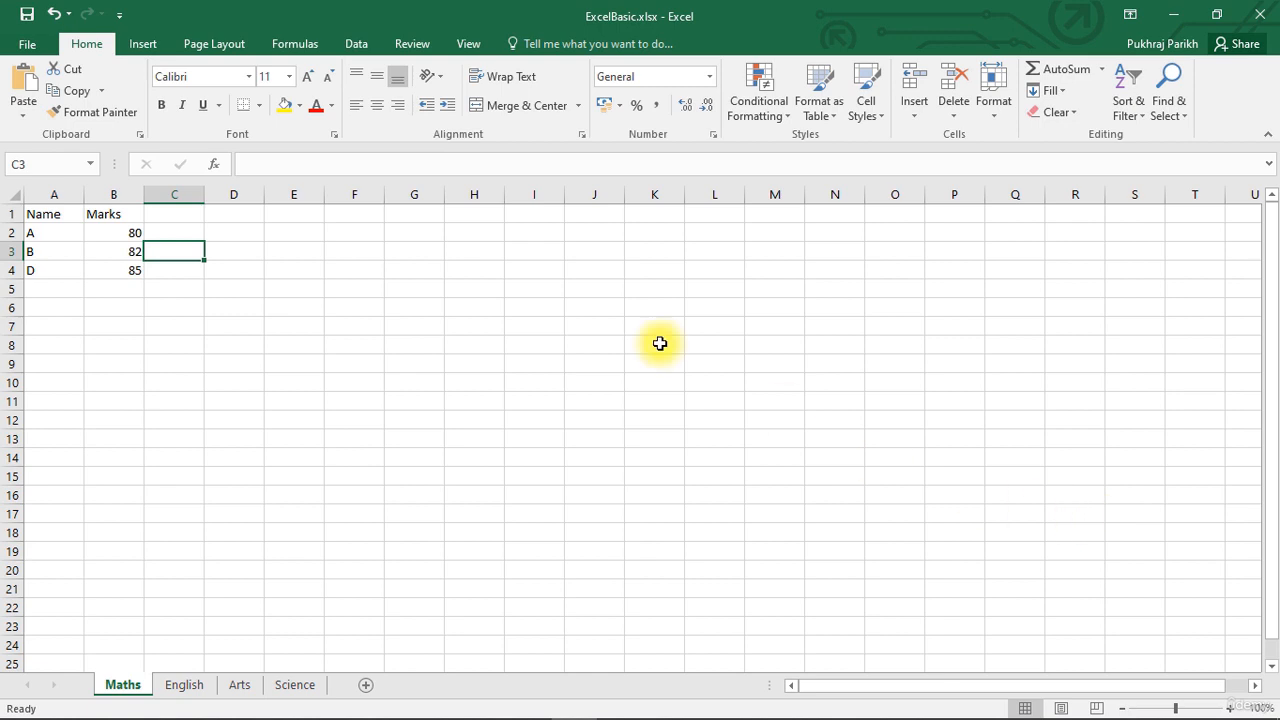
Insert a blank column between the Name and Marks columns.
{"action": "left_click", "coordinate": [174, 214]}
{"action": "left_click", "coordinate": [113, 195]}
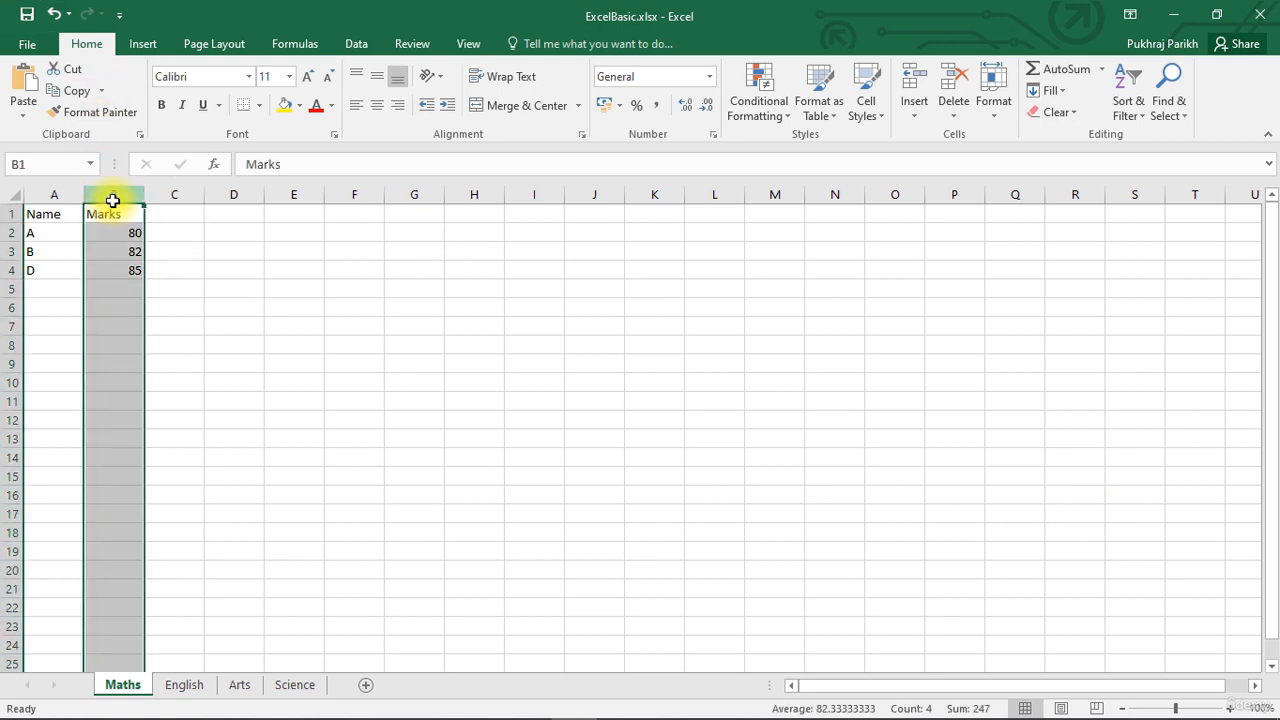
{"action": "right_click", "coordinate": [111, 195]}
{"action": "left_click", "coordinate": [135, 331]}
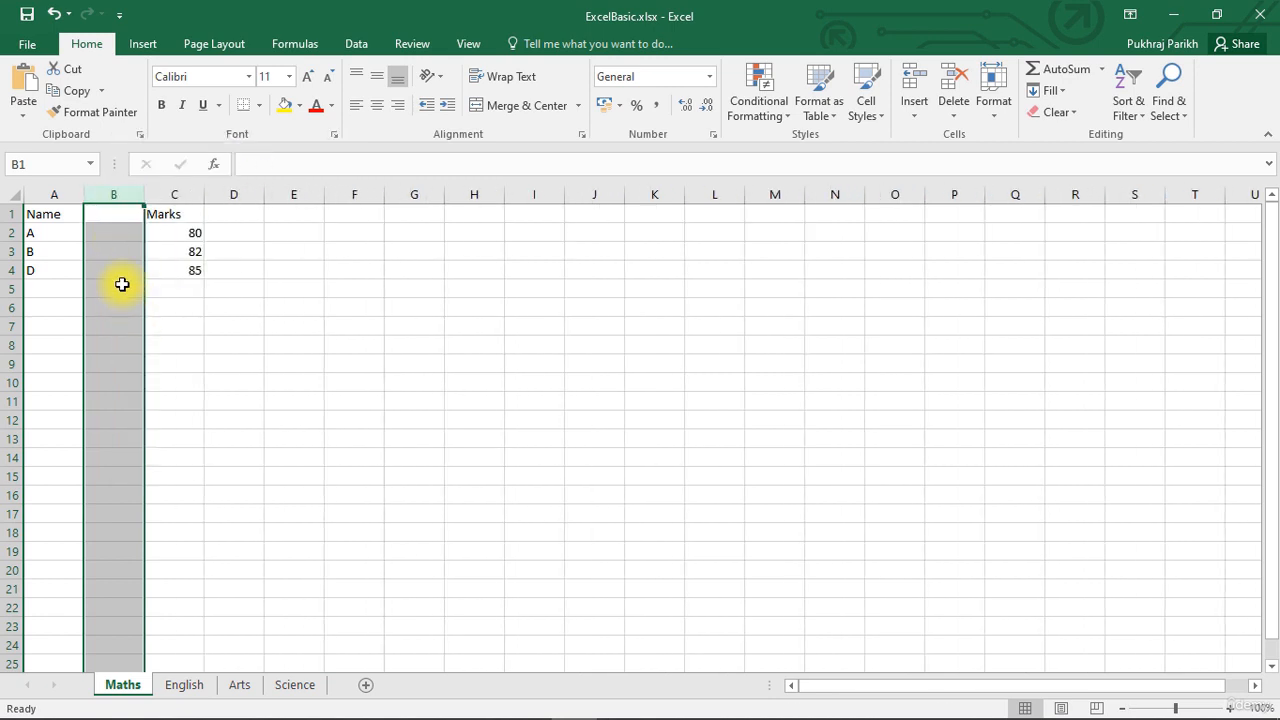
Enter the header Mid-Term in cell B1 and autofit column B to it.
{"action": "left_click", "coordinate": [119, 213]}
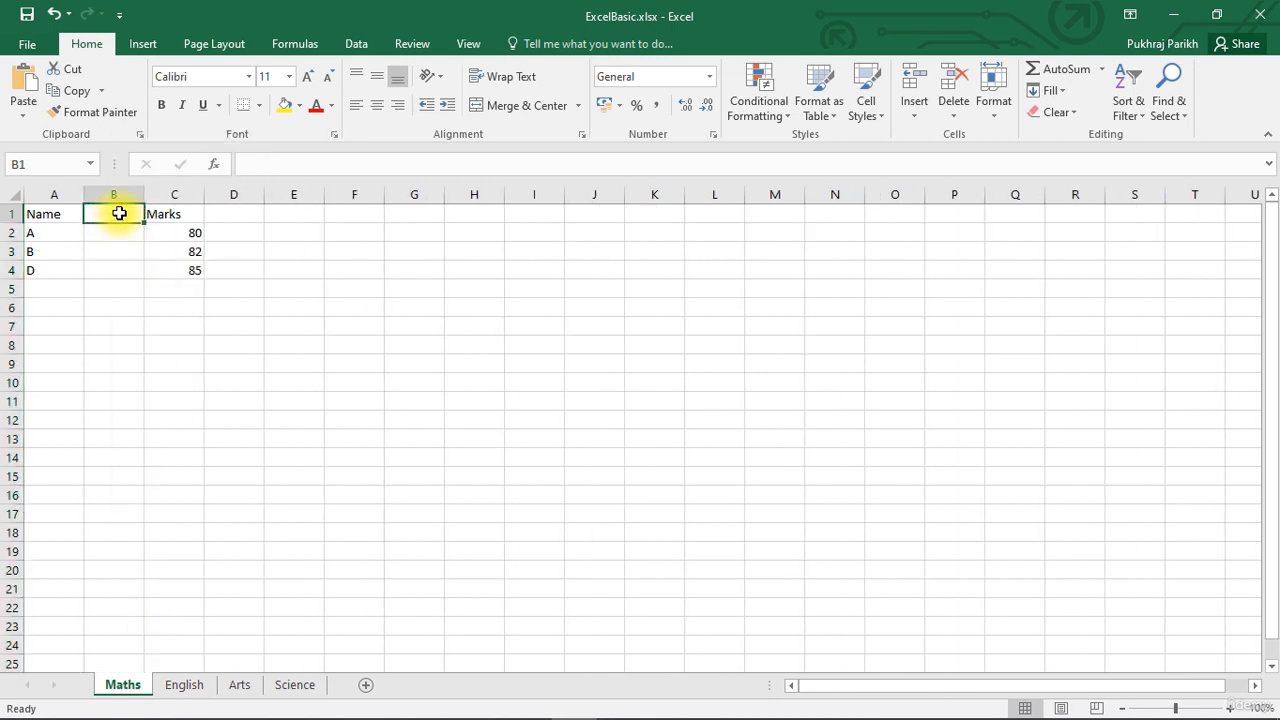
{"action": "type", "text": "Mid"}
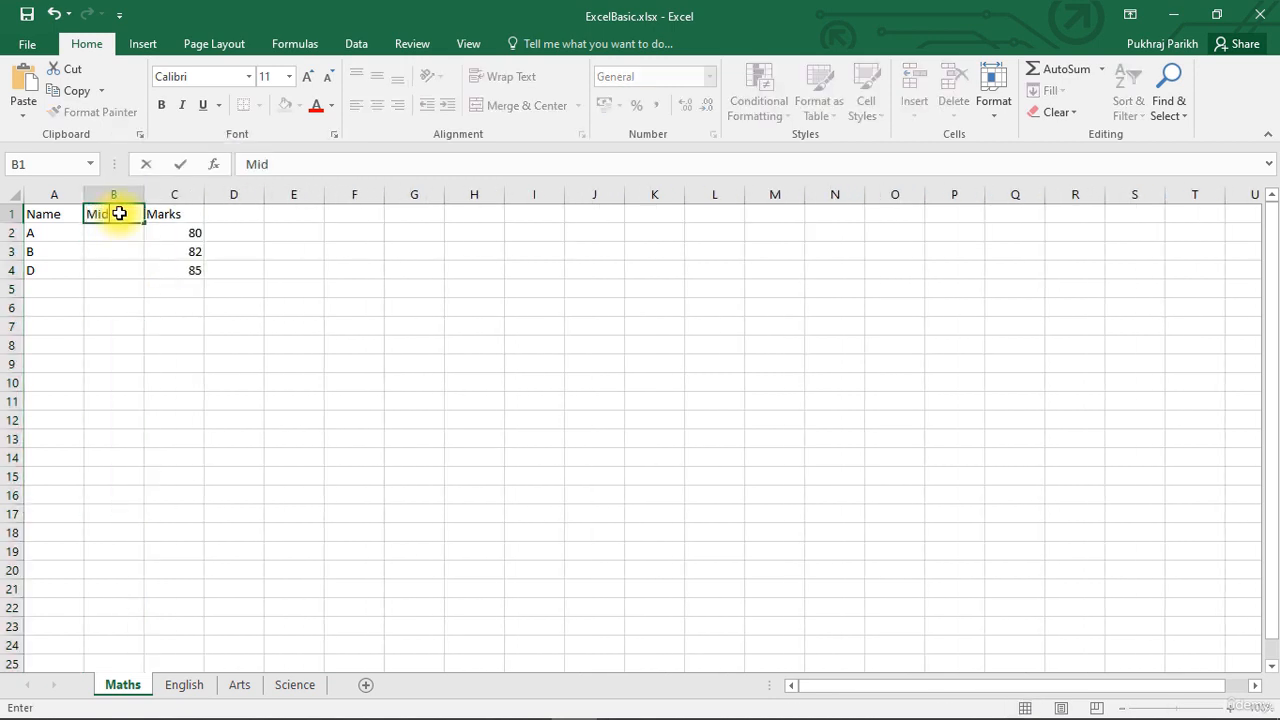
{"action": "type", "text": "-Term"}
{"action": "left_click", "coordinate": [128, 236]}
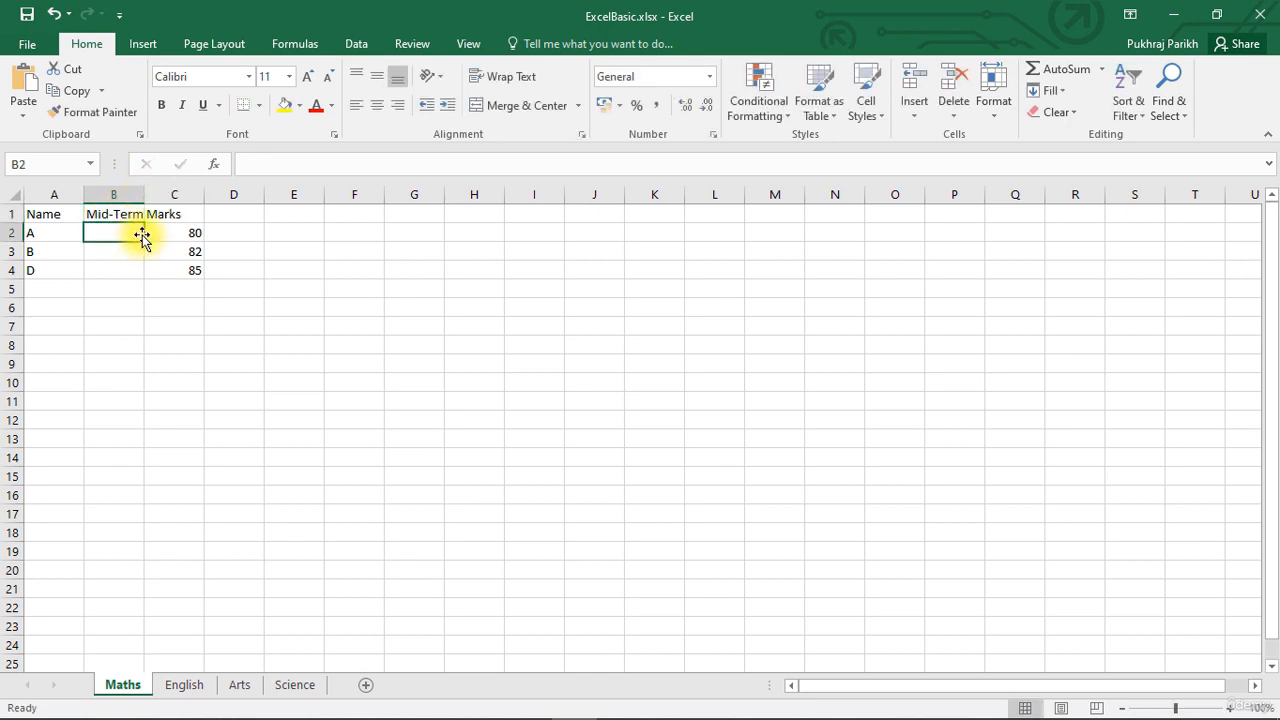
{"action": "double_click", "coordinate": [144, 194]}
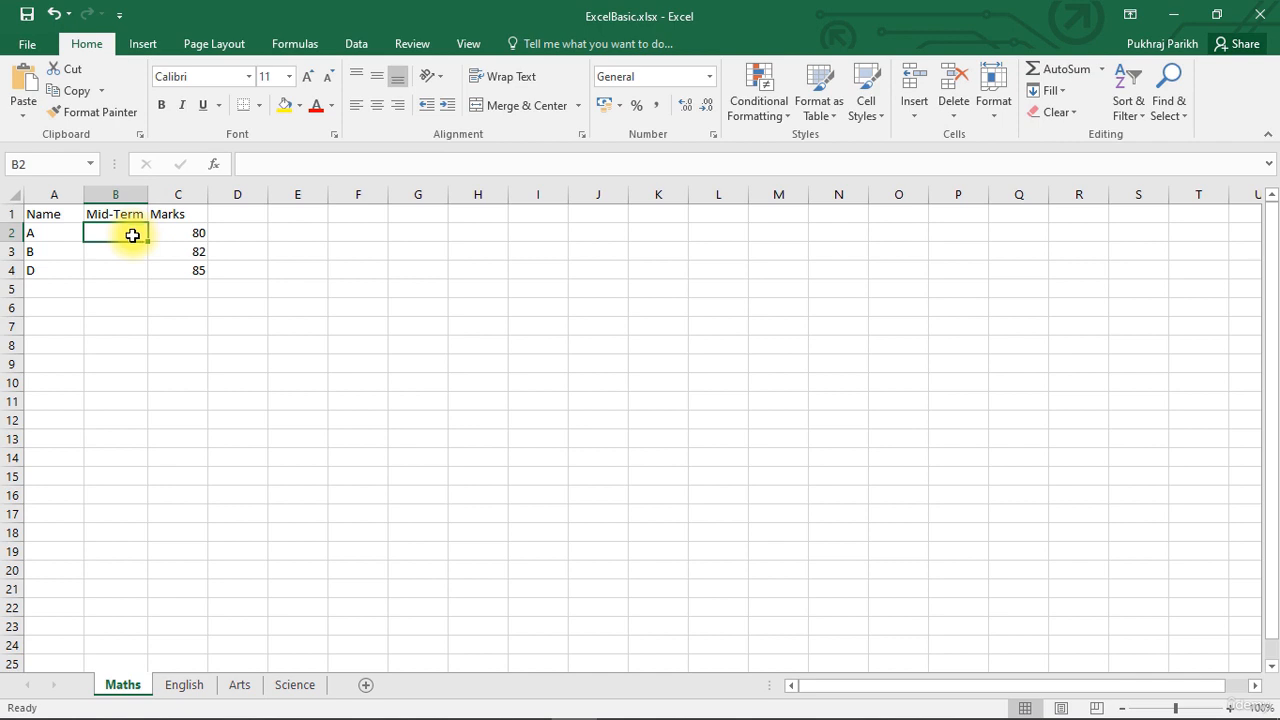
Fill in the Mid-Term marks: 42 for A, 45 for B and 50 for D.
{"action": "type", "text": "42"}
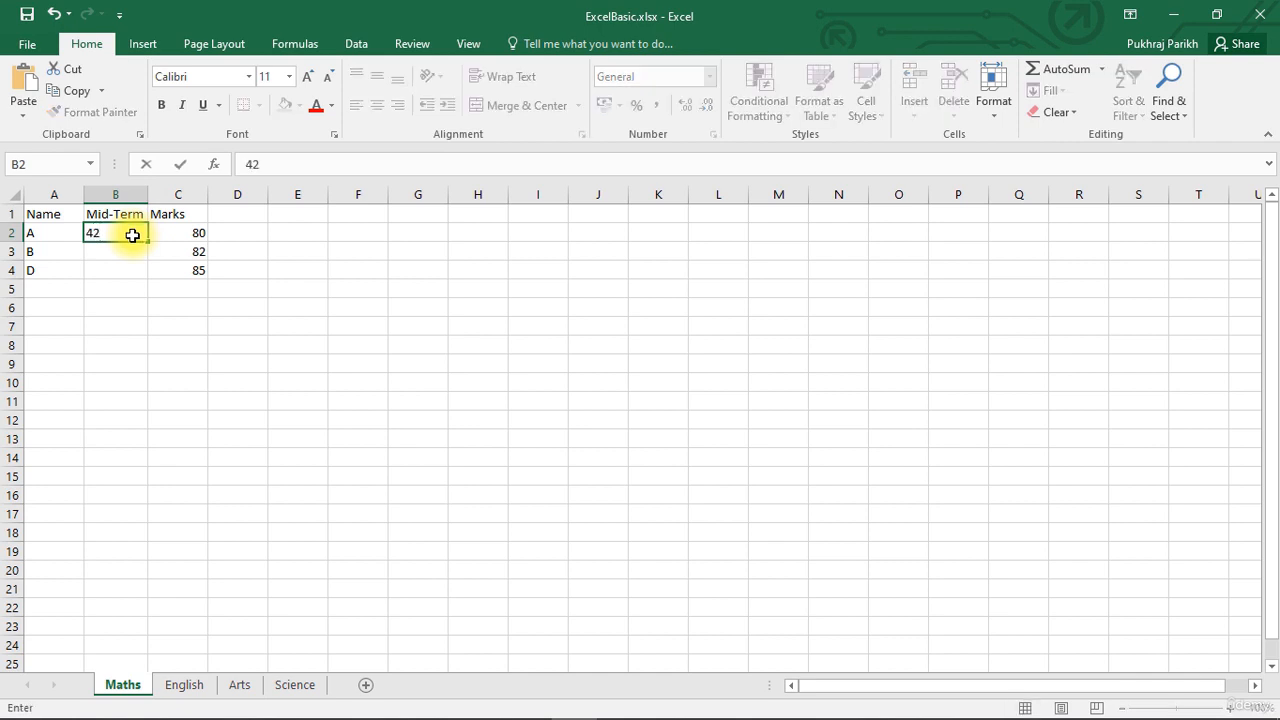
{"action": "key", "text": "Return"}
{"action": "type", "text": "45"}
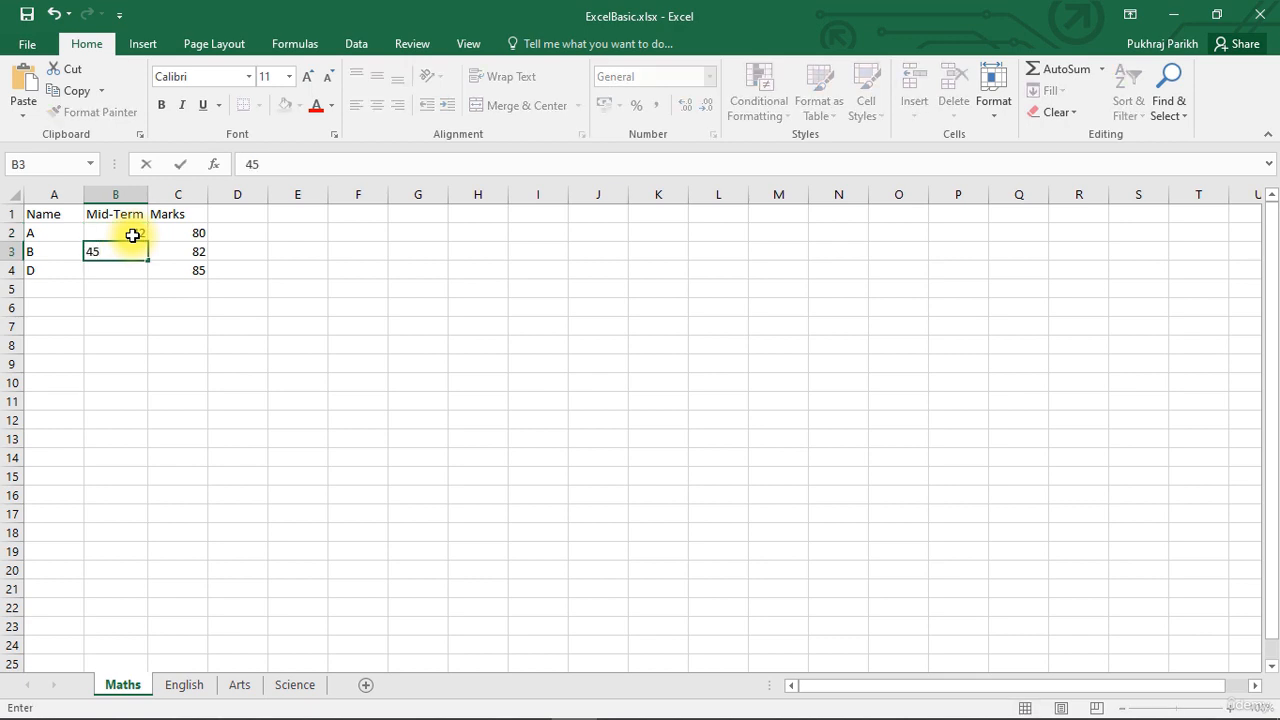
{"action": "key", "text": "Return"}
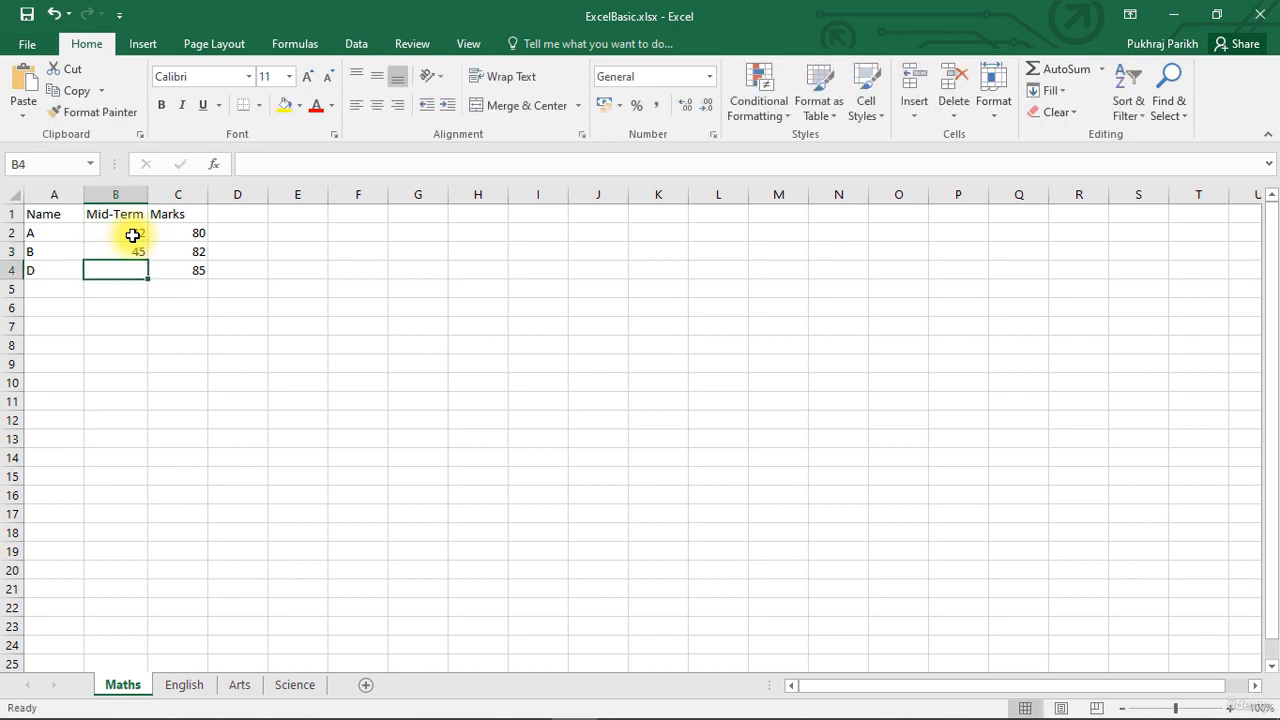
{"action": "type", "text": "50"}
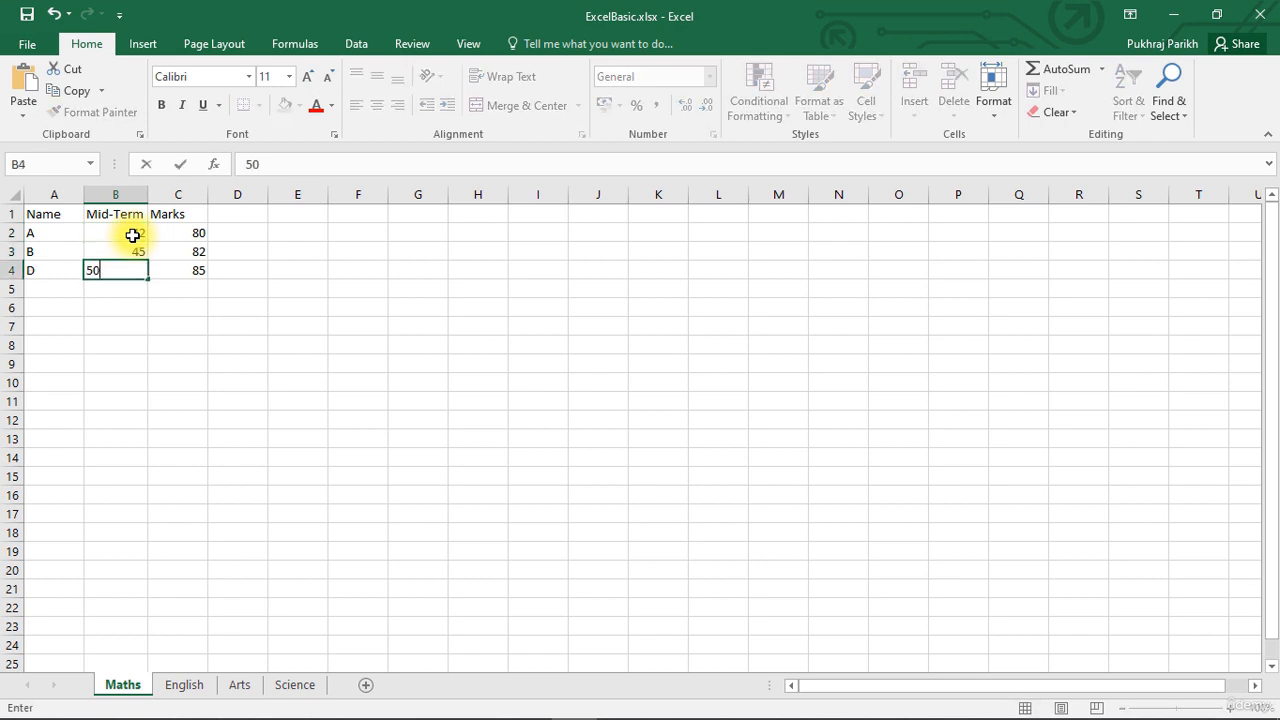
{"action": "left_click", "coordinate": [377, 282]}
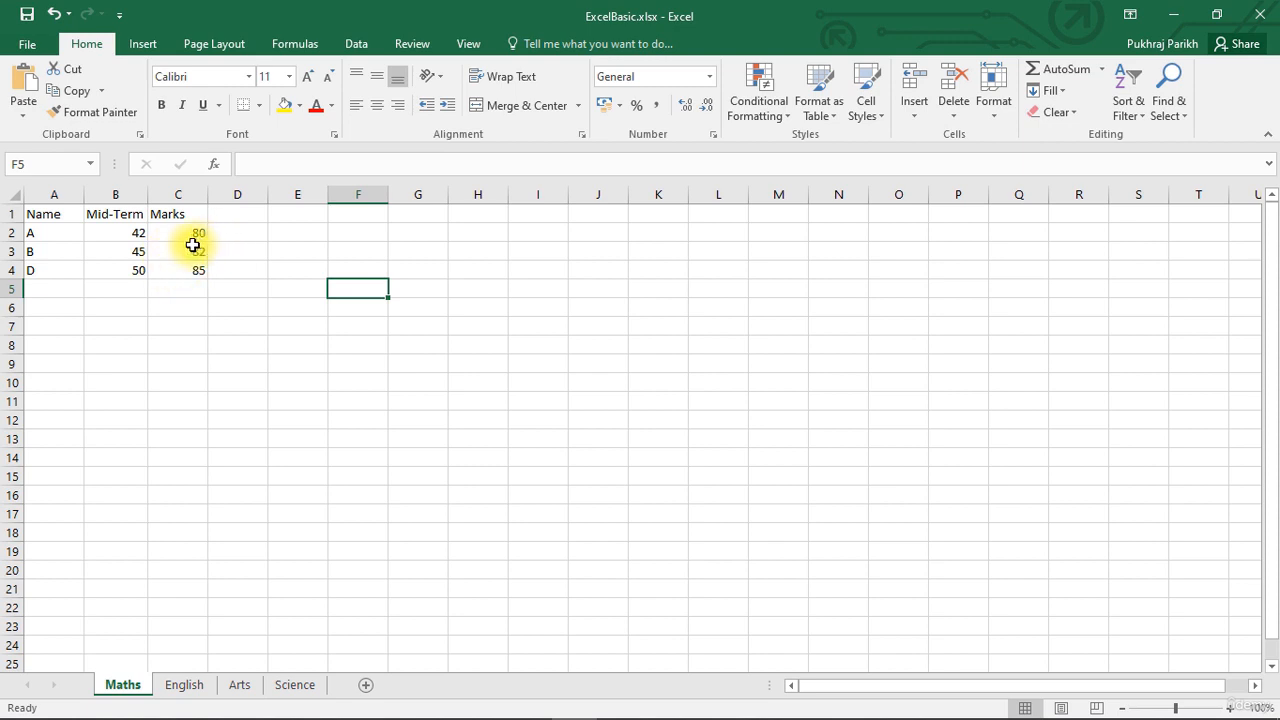
Hide the Mid-Term column B, keeping its data in the sheet.
{"action": "left_click", "coordinate": [117, 194]}
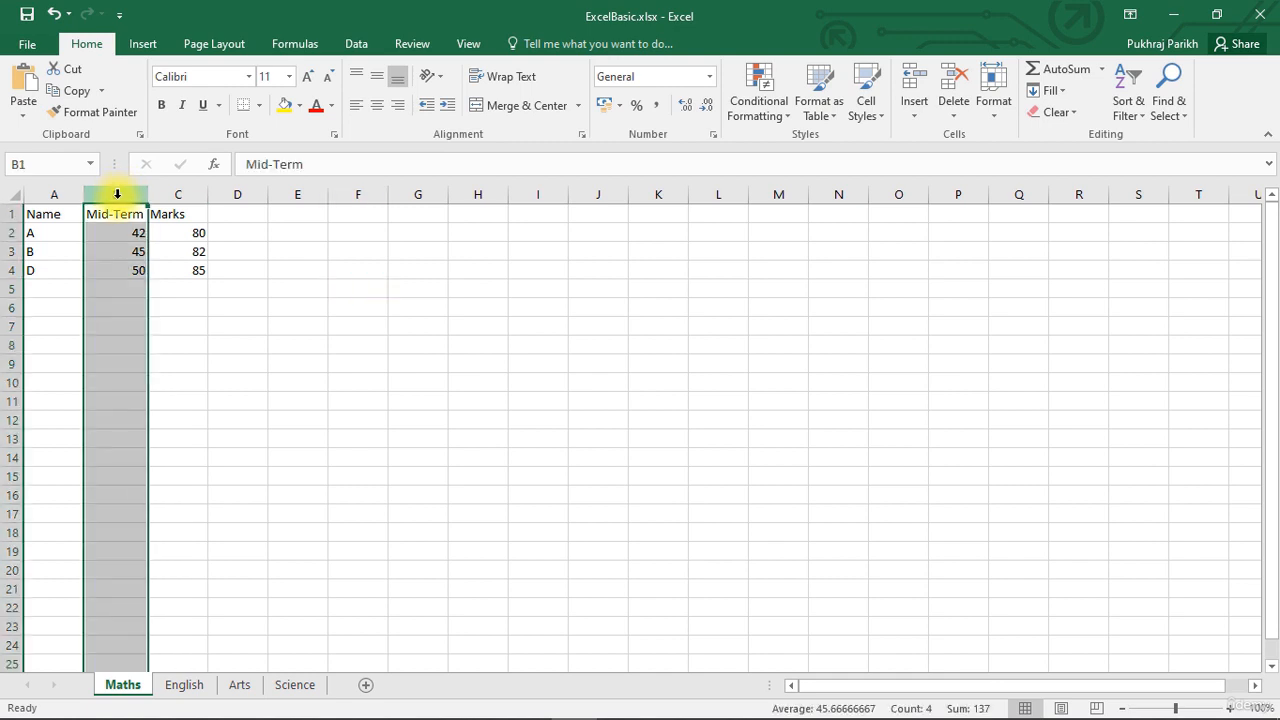
{"action": "right_click", "coordinate": [117, 194]}
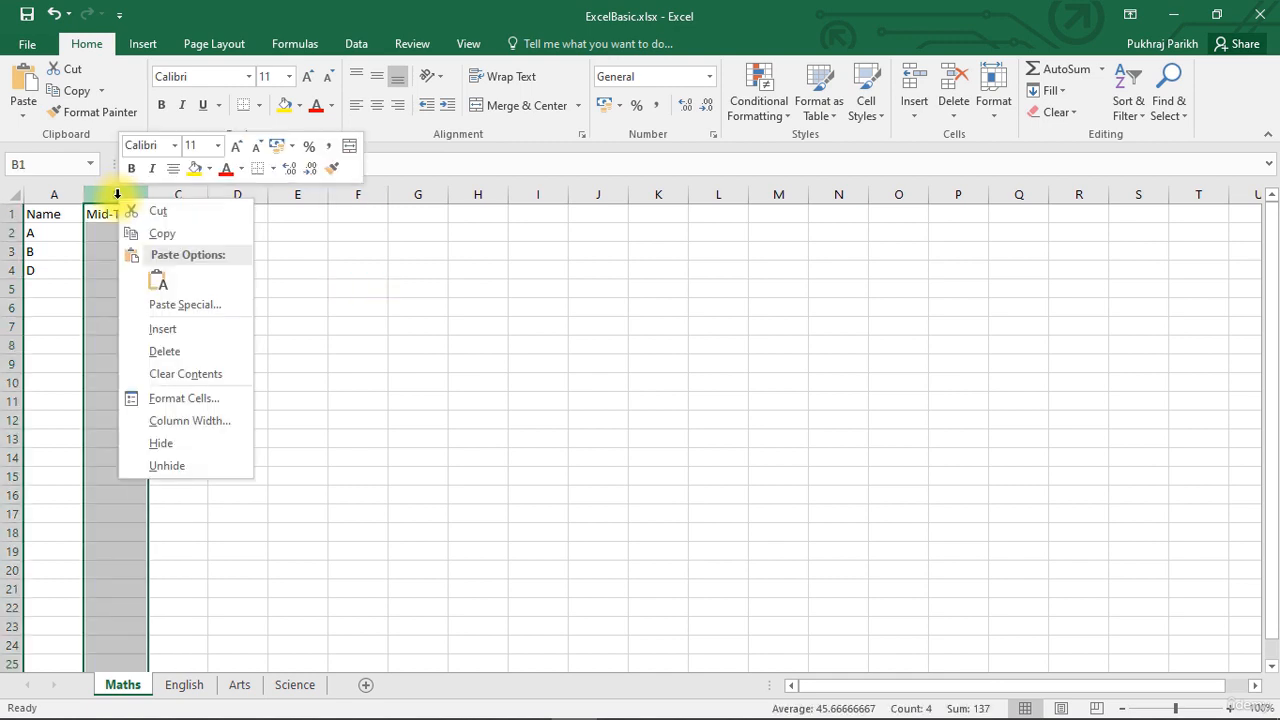
{"action": "left_click", "coordinate": [178, 451]}
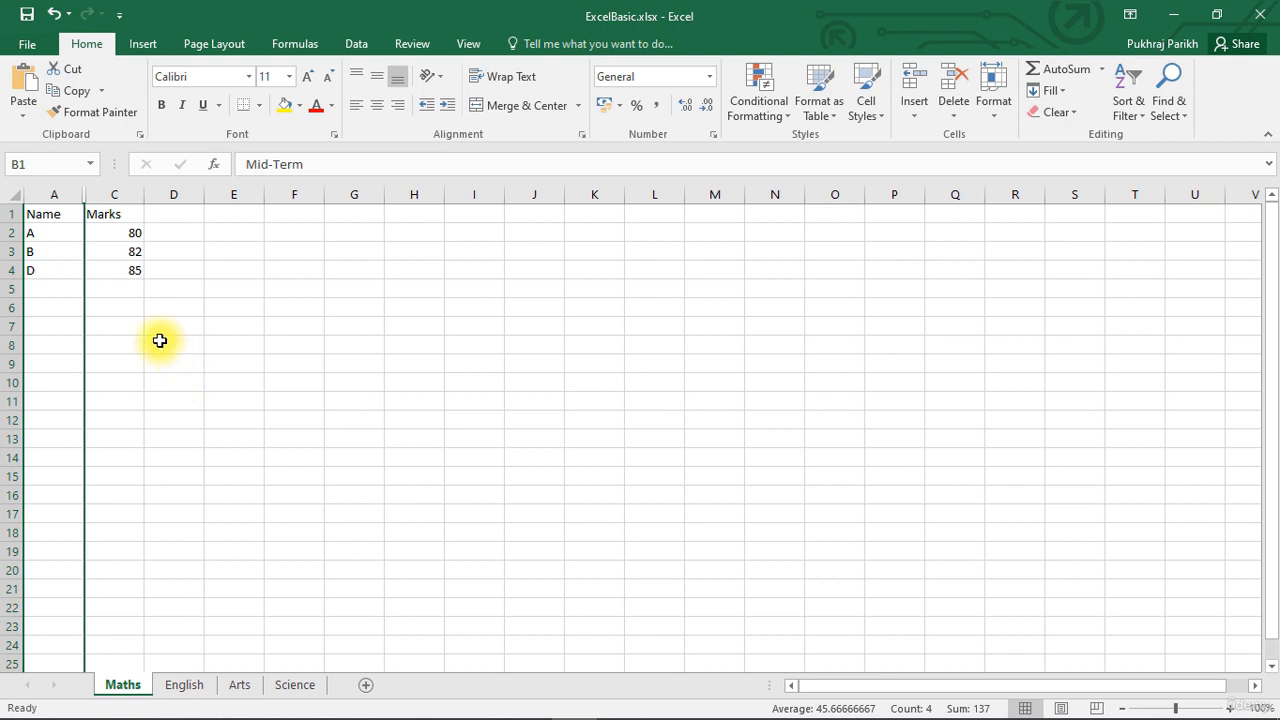
{"action": "left_click", "coordinate": [158, 341]}
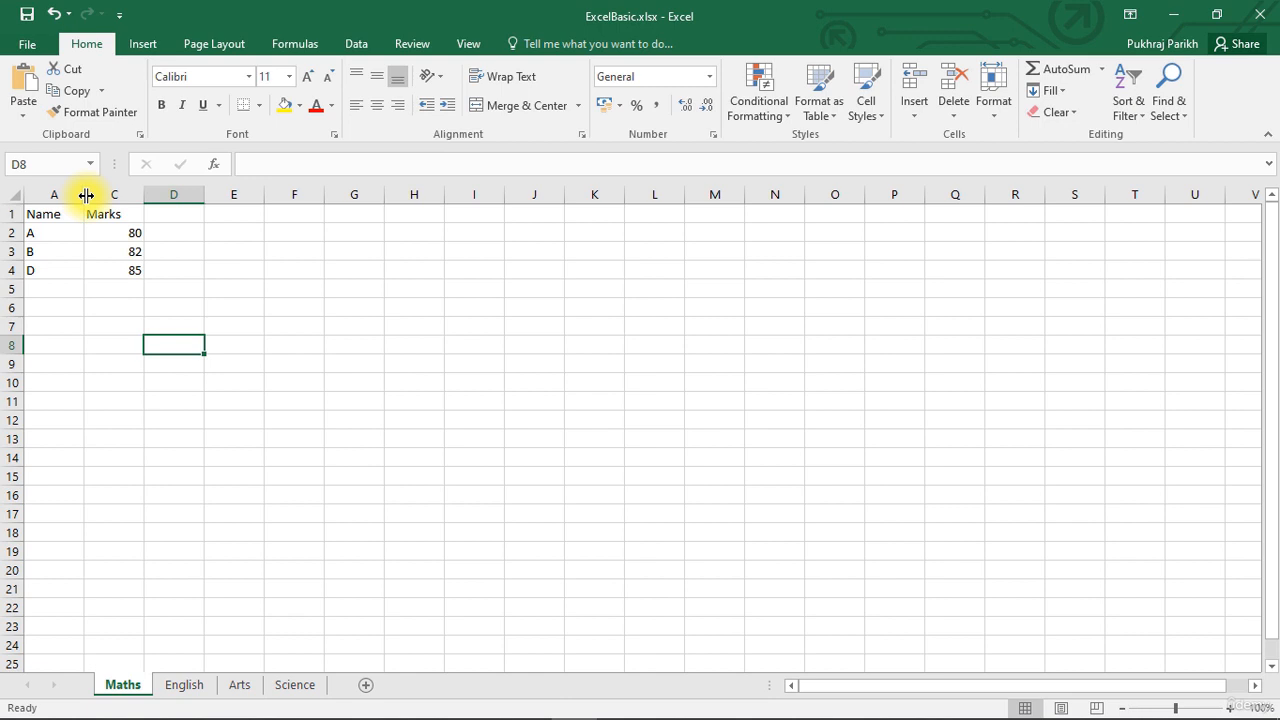
Unhide the Mid-Term column between columns A and C.
{"action": "double_click", "coordinate": [86, 195]}
{"action": "left_click", "coordinate": [106, 195]}
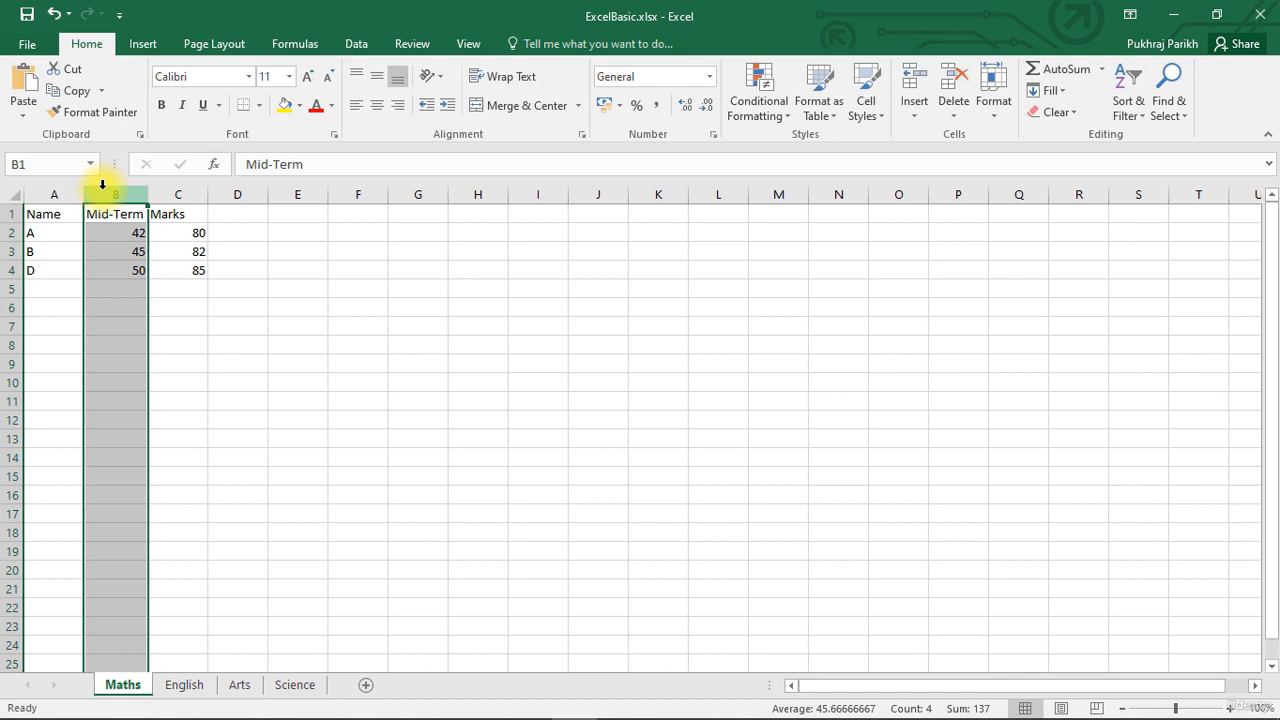
Hide row 4 with D's marks on the Maths sheet and unhide it again.
{"action": "left_click", "coordinate": [11, 250]}
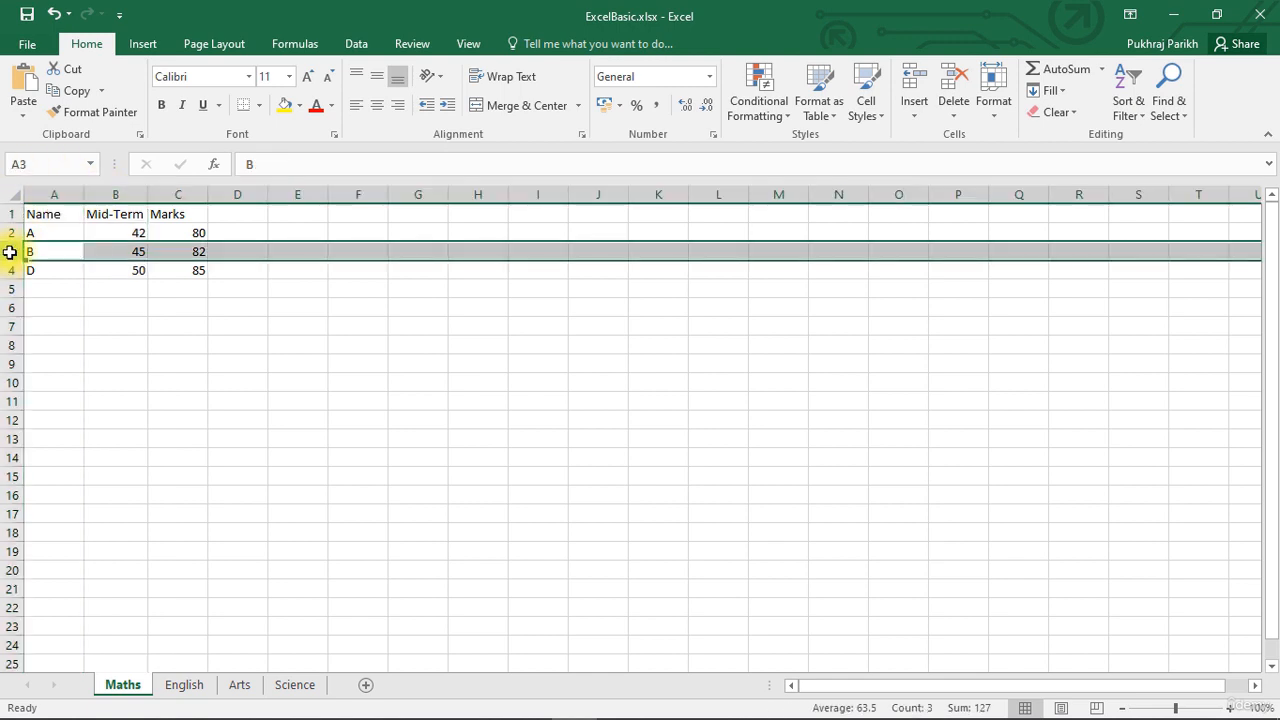
{"action": "left_click", "coordinate": [14, 265]}
{"action": "right_click", "coordinate": [17, 270]}
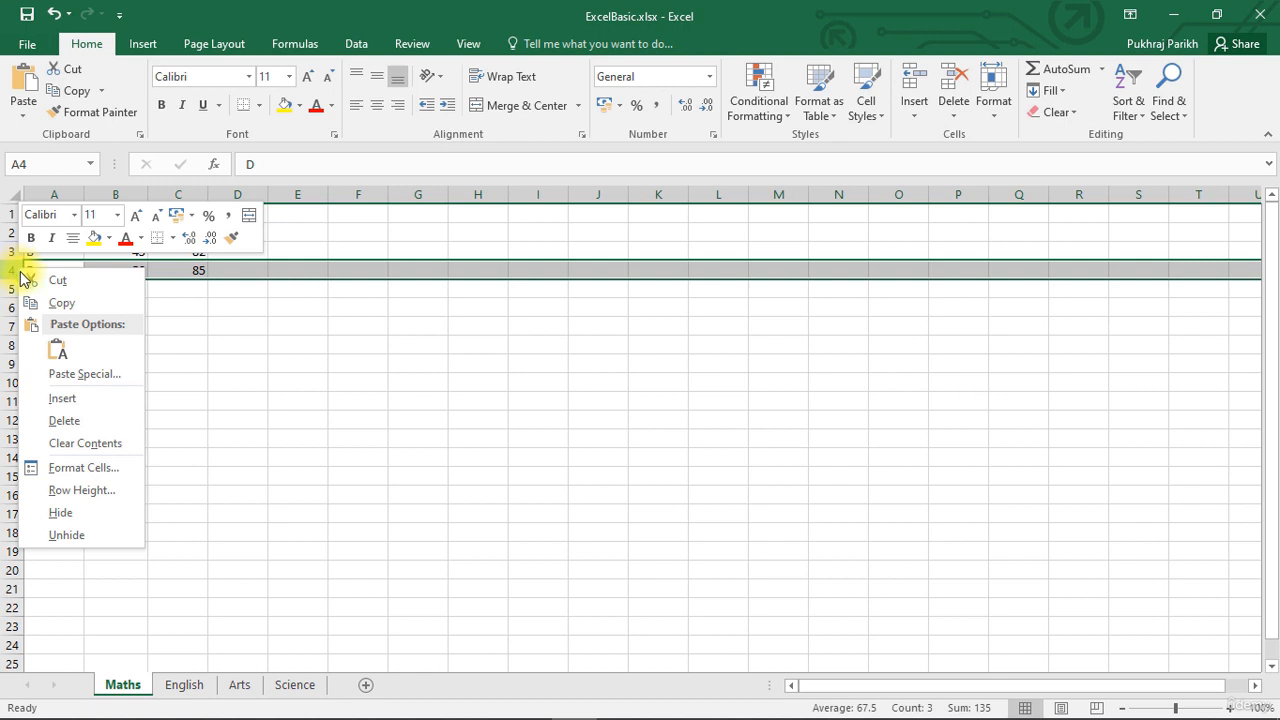
{"action": "left_click", "coordinate": [62, 512]}
{"action": "left_click", "coordinate": [152, 380]}
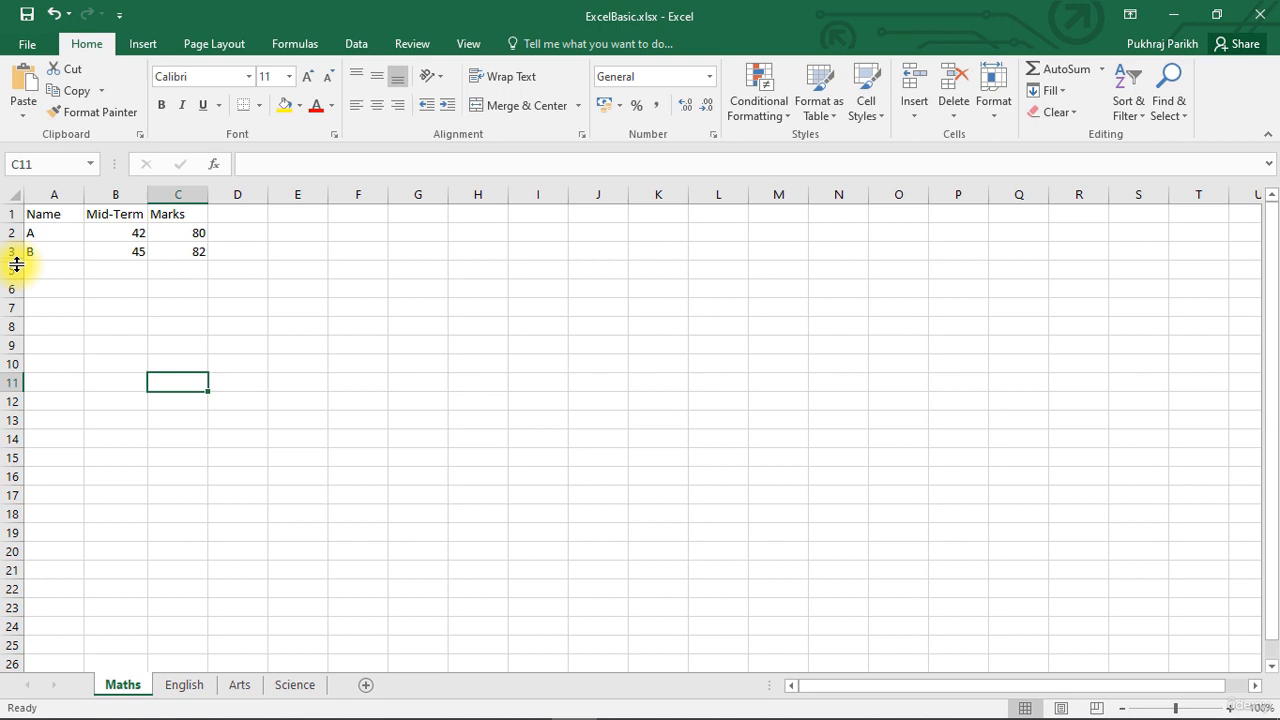
{"action": "double_click", "coordinate": [16, 264]}
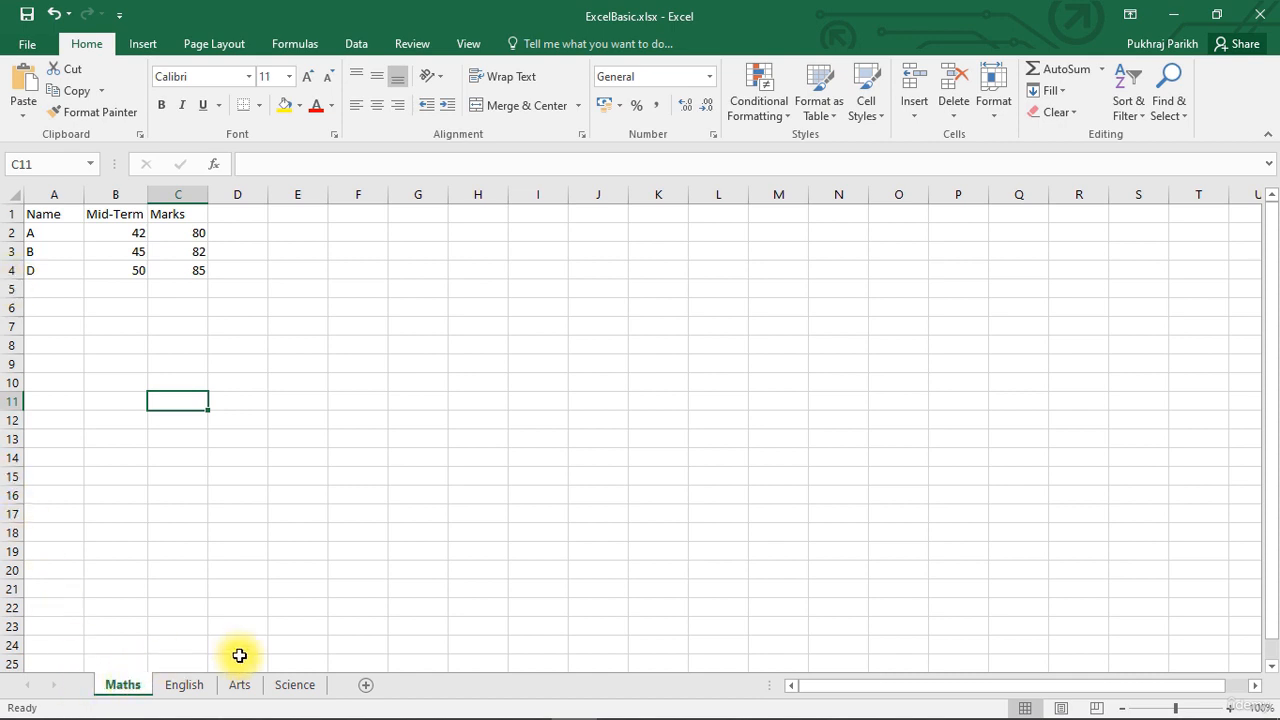
Hide the Arts worksheet and restore it between English and Science.
{"action": "right_click", "coordinate": [236, 686]}
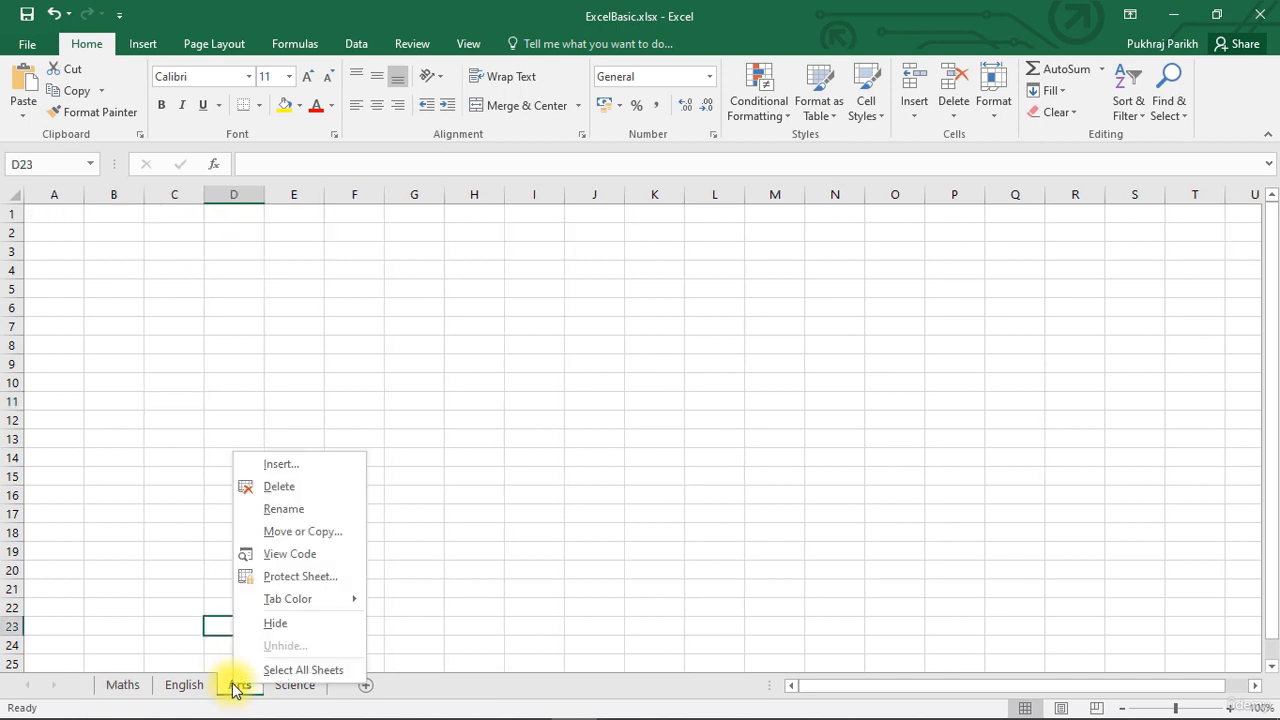
{"action": "left_click", "coordinate": [282, 624]}
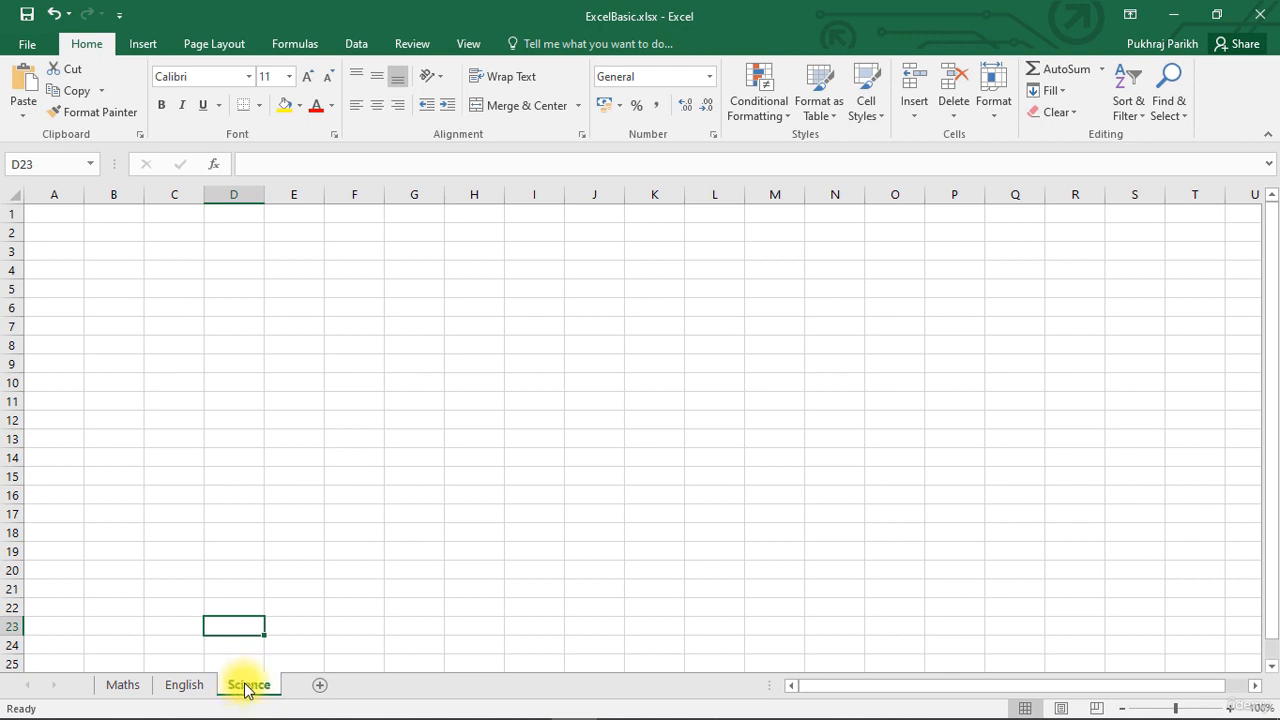
{"action": "right_click", "coordinate": [246, 687]}
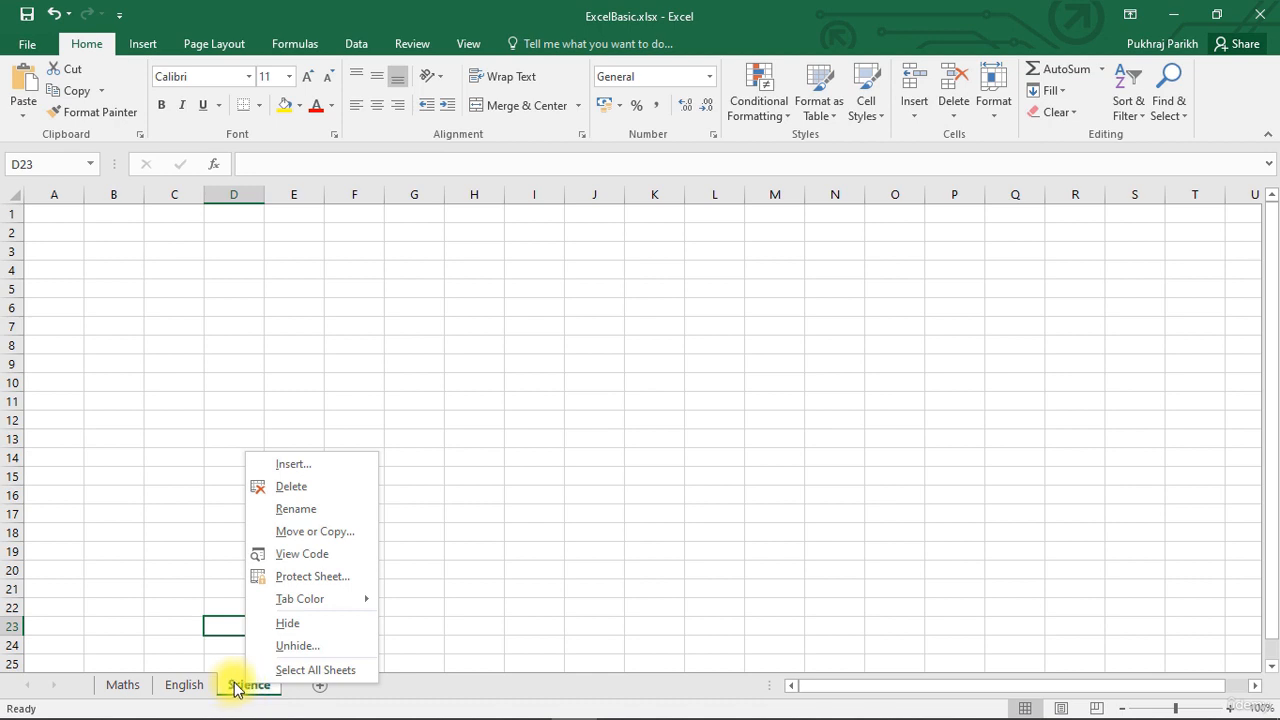
{"action": "left_click", "coordinate": [297, 646]}
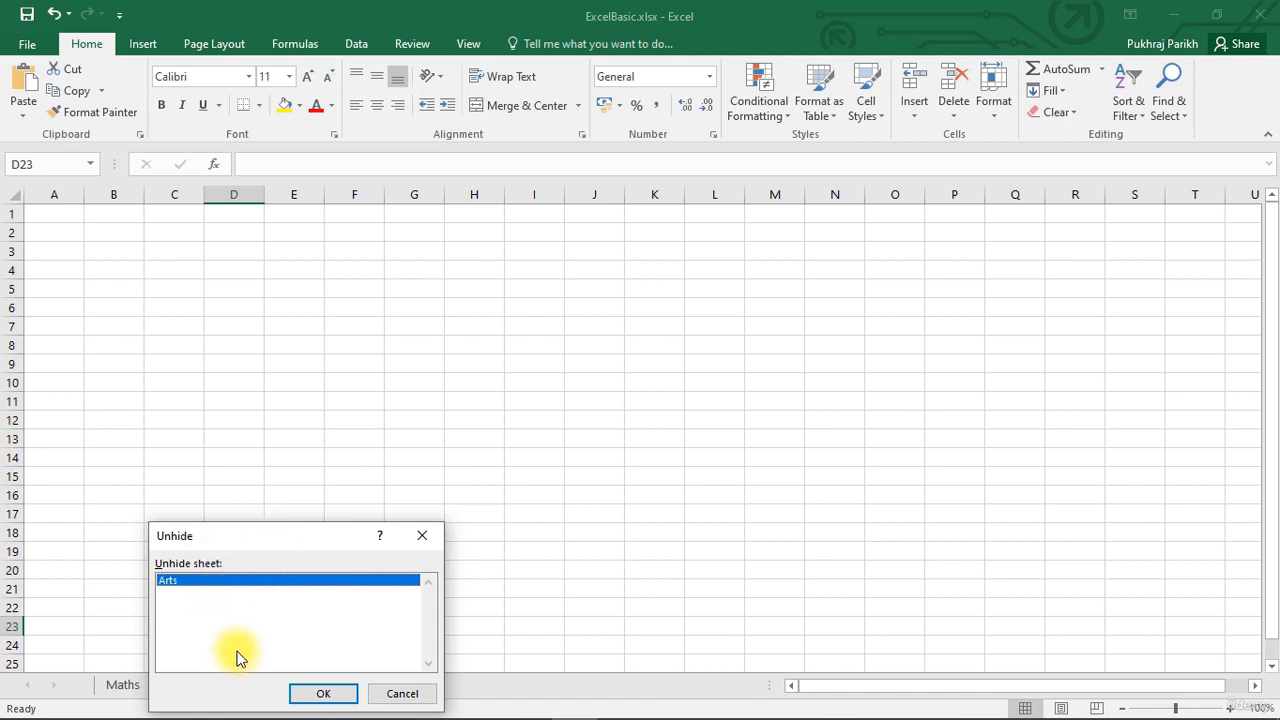
{"action": "left_click", "coordinate": [318, 695]}
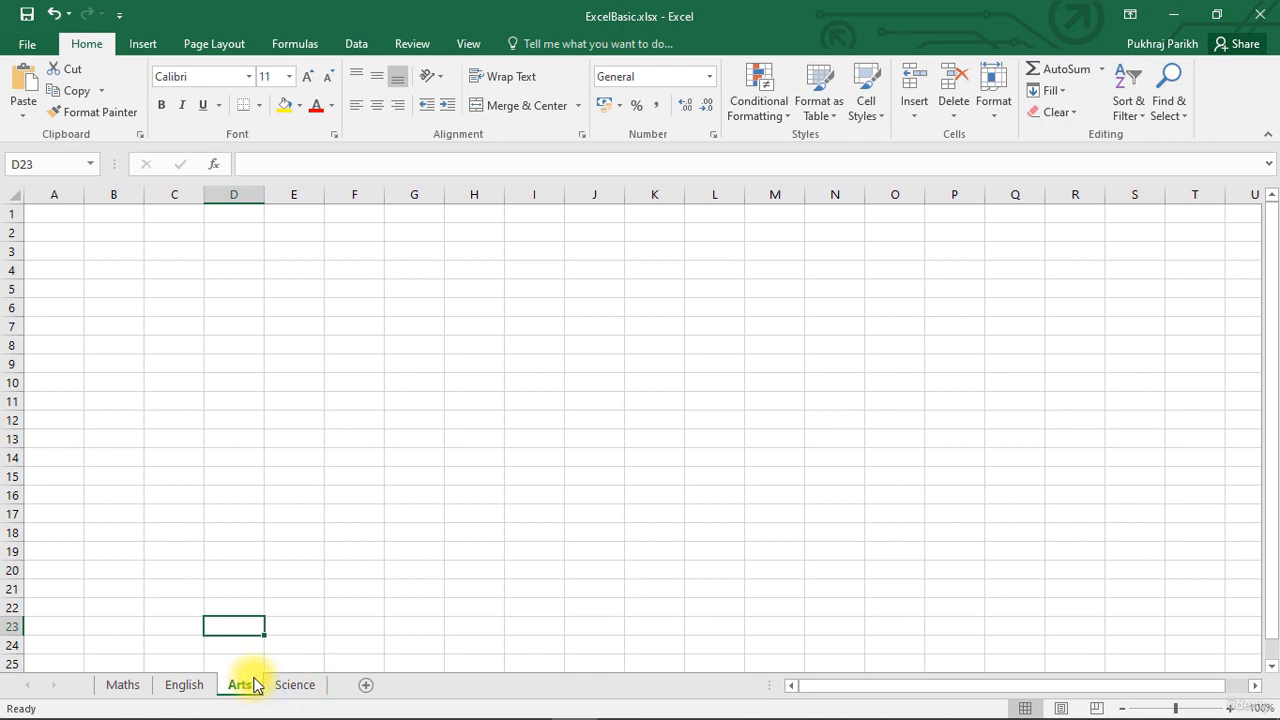
{"action": "left_click", "coordinate": [168, 532]}
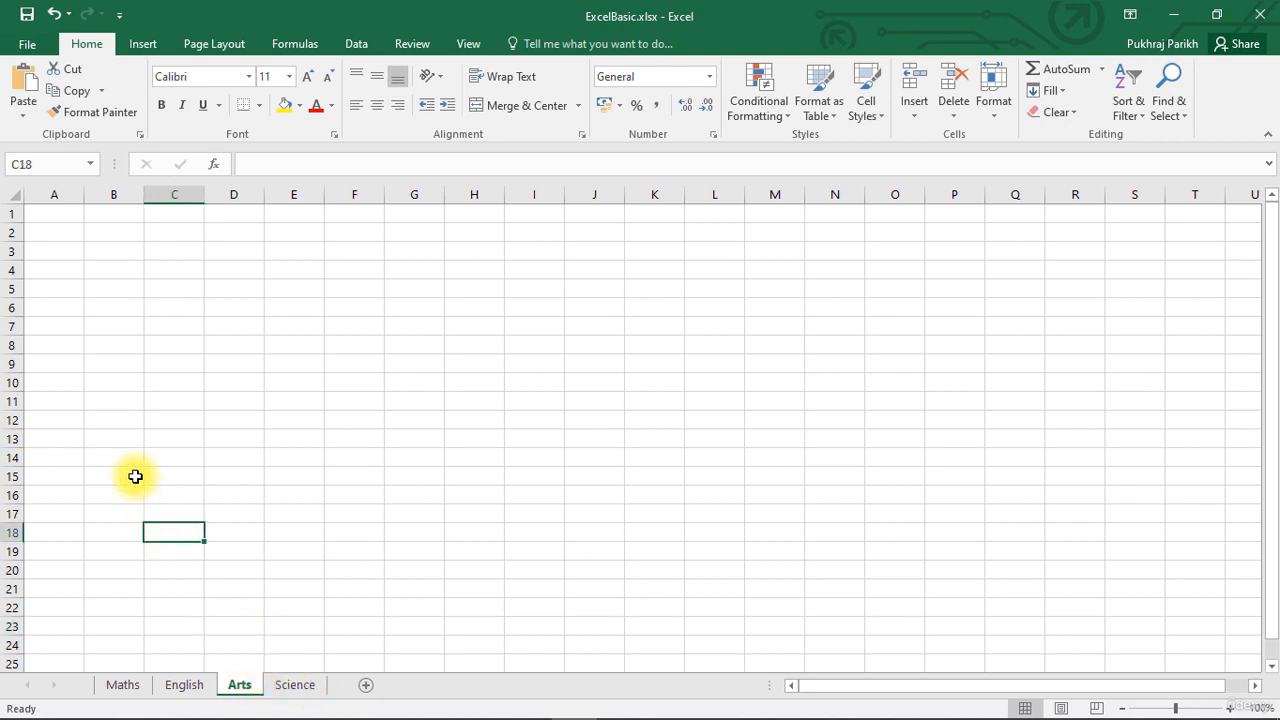
Hide the active Arts worksheet again with the Hide Sheet command.
{"action": "left_click", "coordinate": [67, 224]}
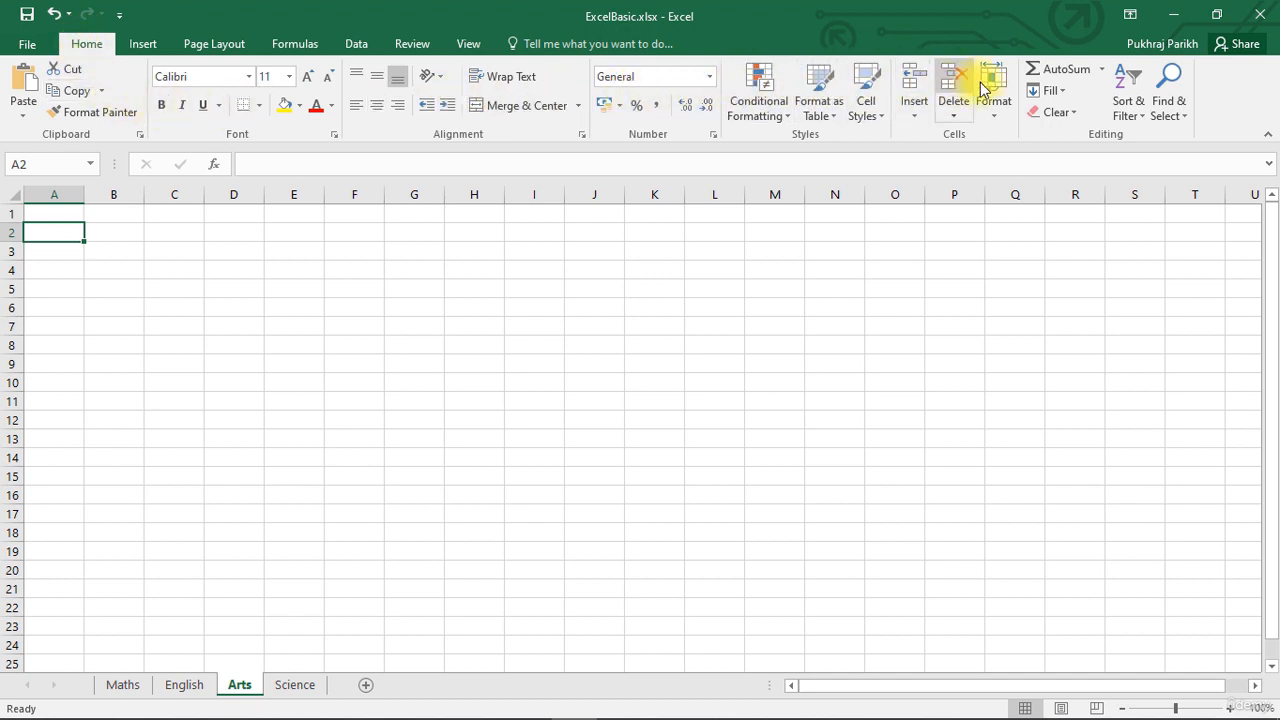
{"action": "left_click", "coordinate": [1000, 118]}
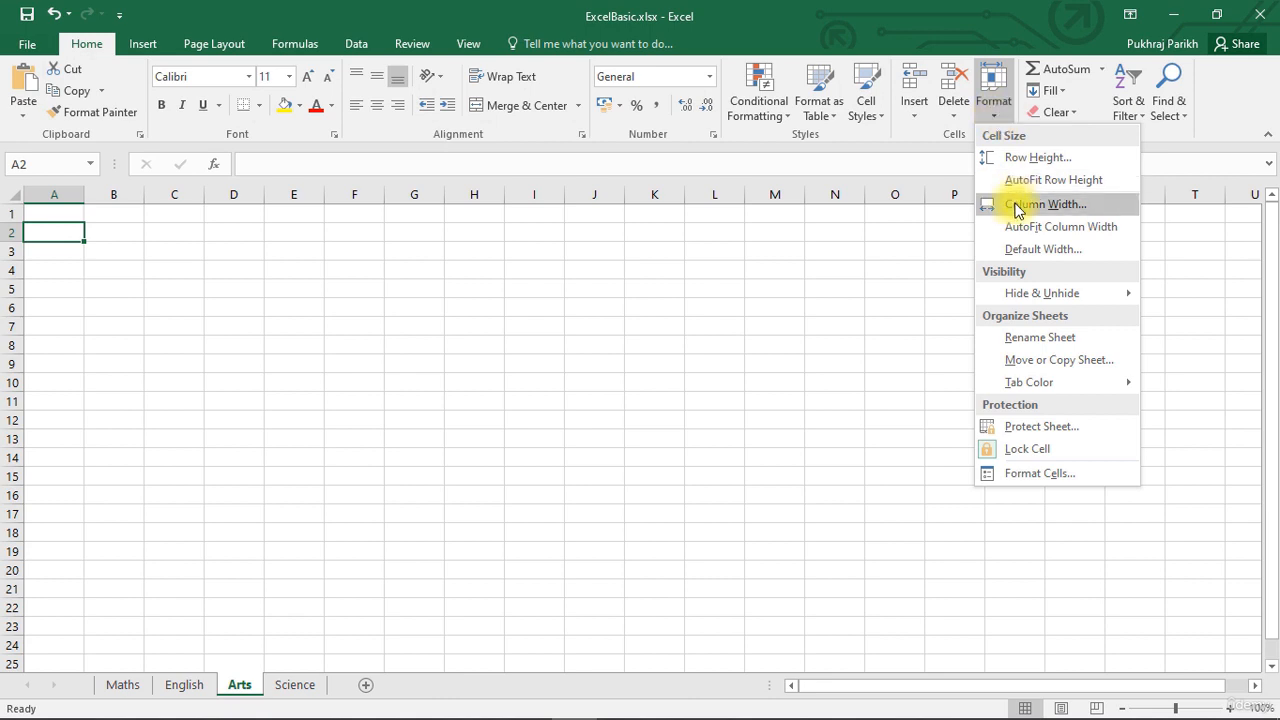
{"action": "mouse_move", "coordinate": [1025, 292]}
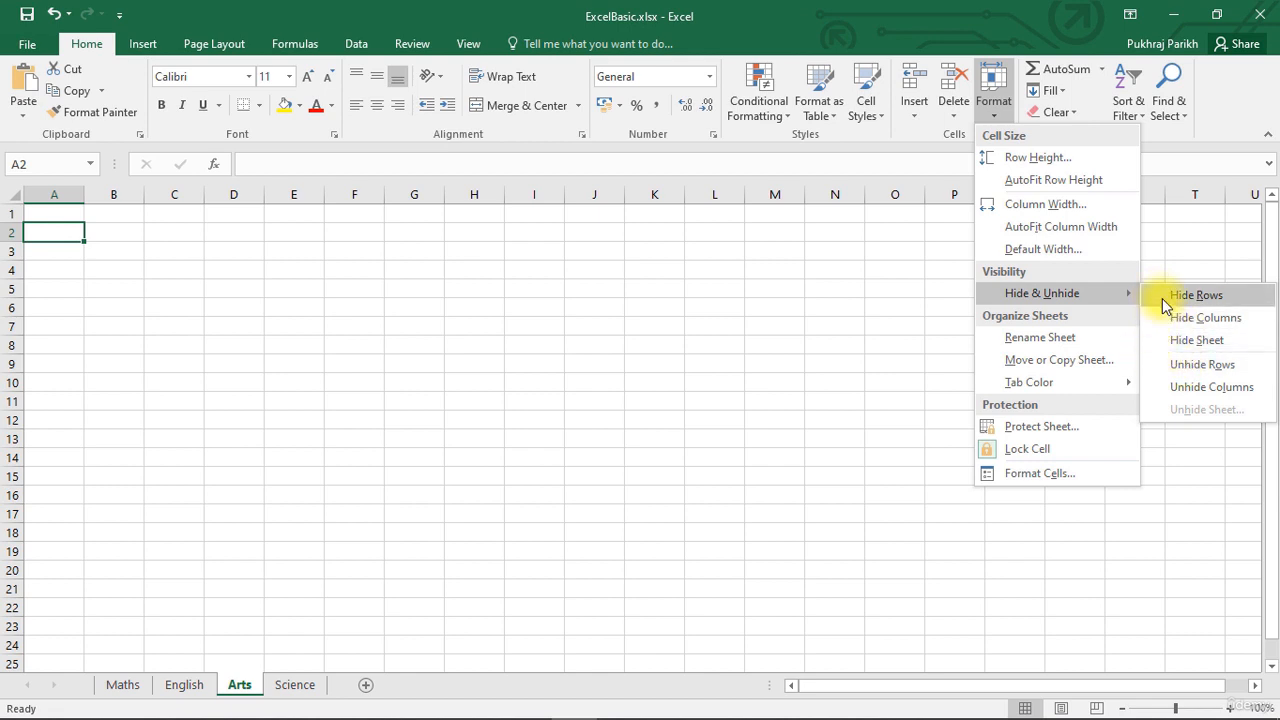
{"action": "left_click", "coordinate": [1197, 342]}
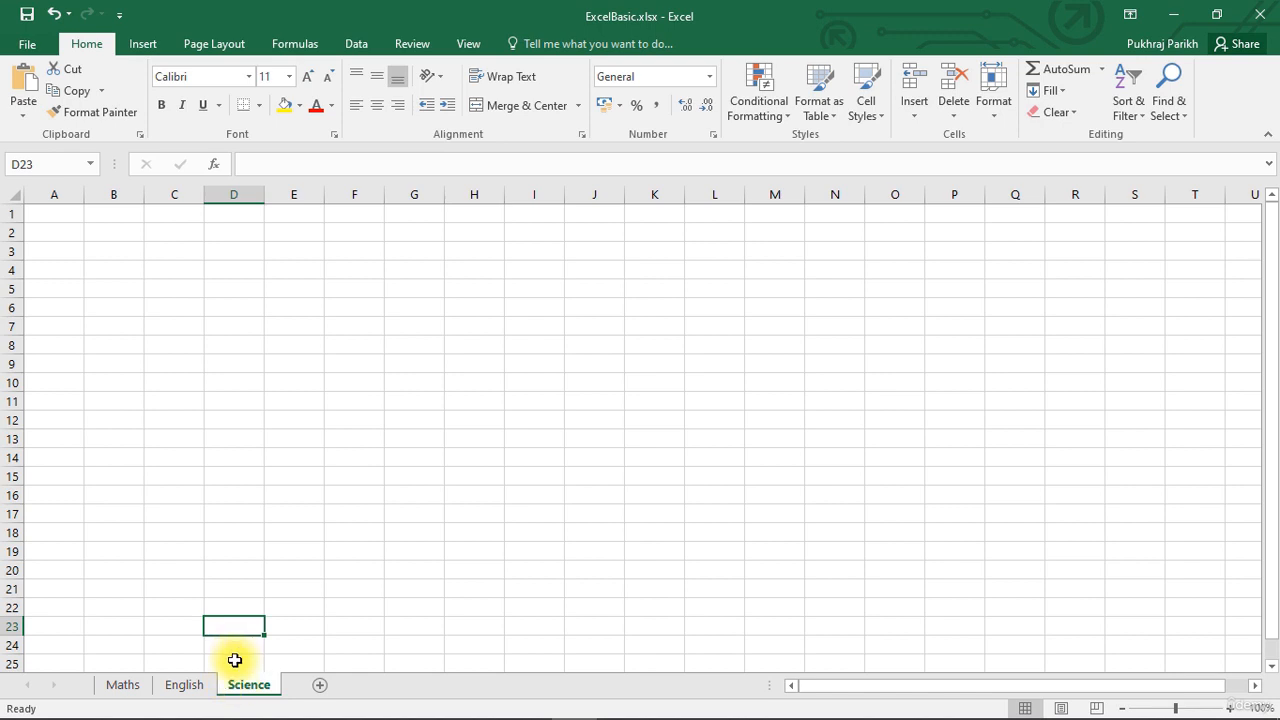
{"action": "mouse_move", "coordinate": [234, 671]}
{"action": "left_mouse_down"}
{"action": "mouse_move", "coordinate": [234, 686]}
{"action": "mouse_move", "coordinate": [209, 686]}
{"action": "mouse_move", "coordinate": [220, 684]}
{"action": "left_mouse_up"}
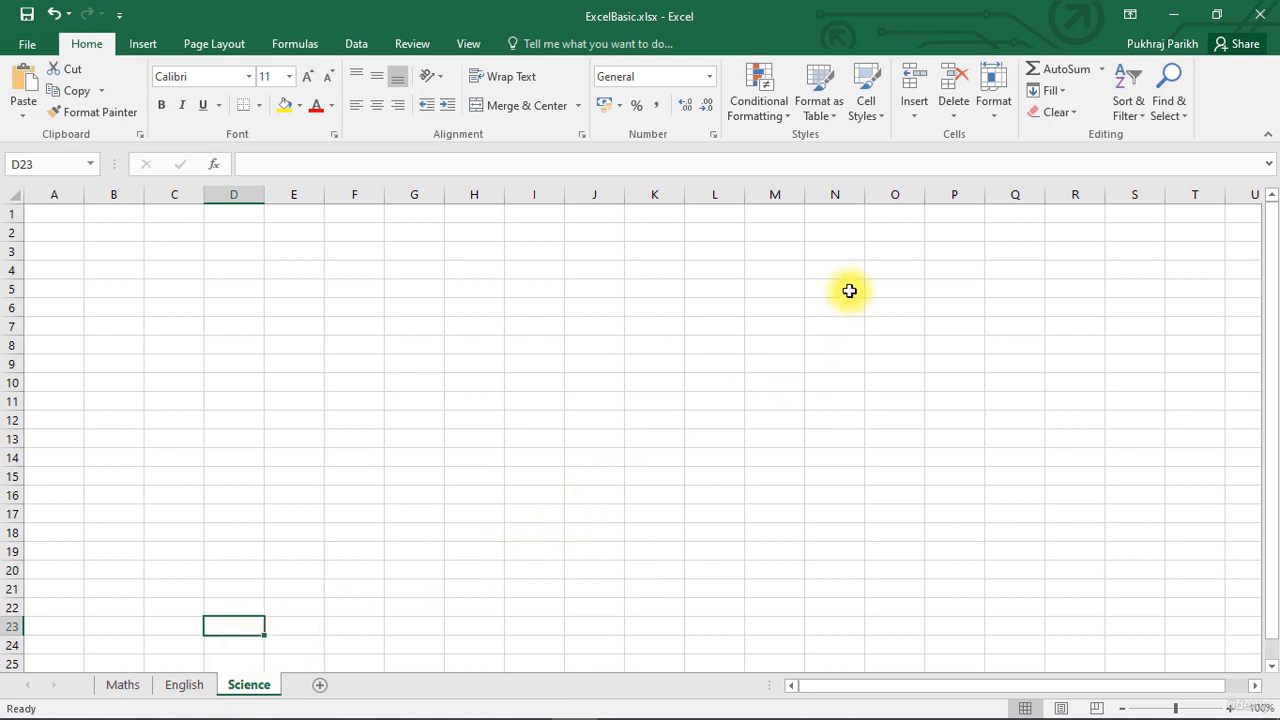
Bring back the hidden Arts worksheet with the Unhide Sheet command.
{"action": "left_click", "coordinate": [994, 110]}
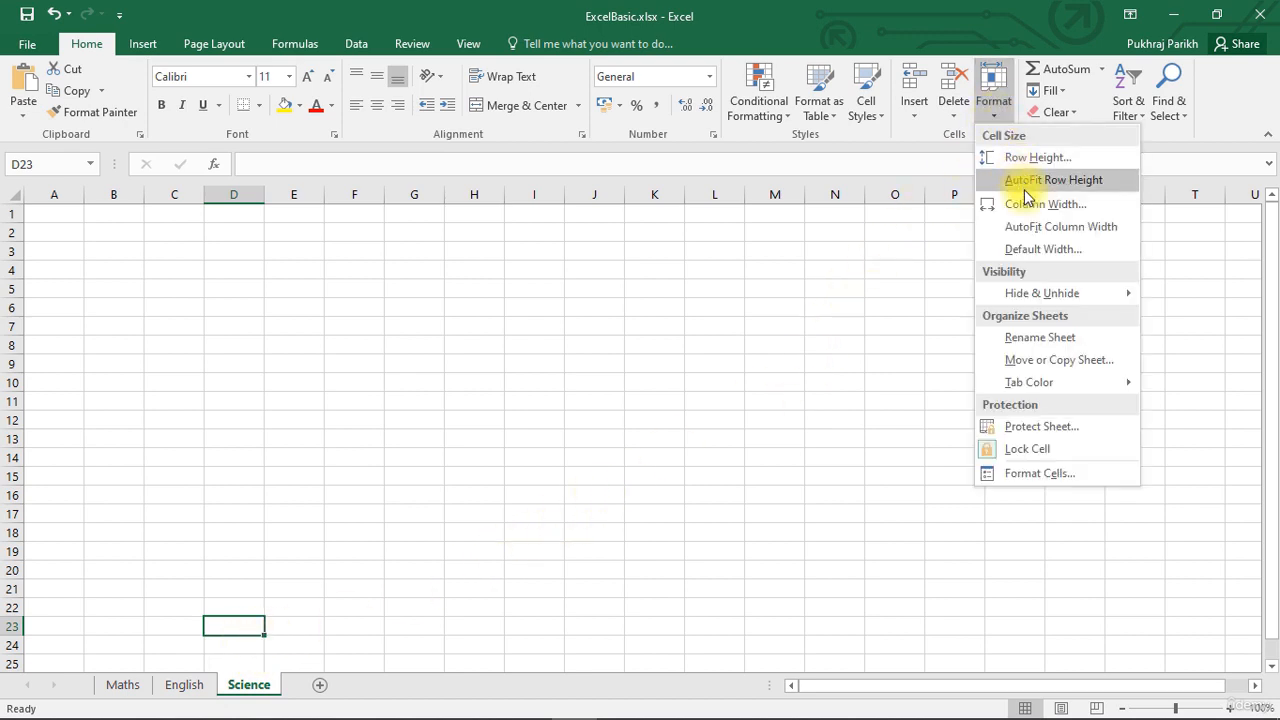
{"action": "mouse_move", "coordinate": [1094, 303]}
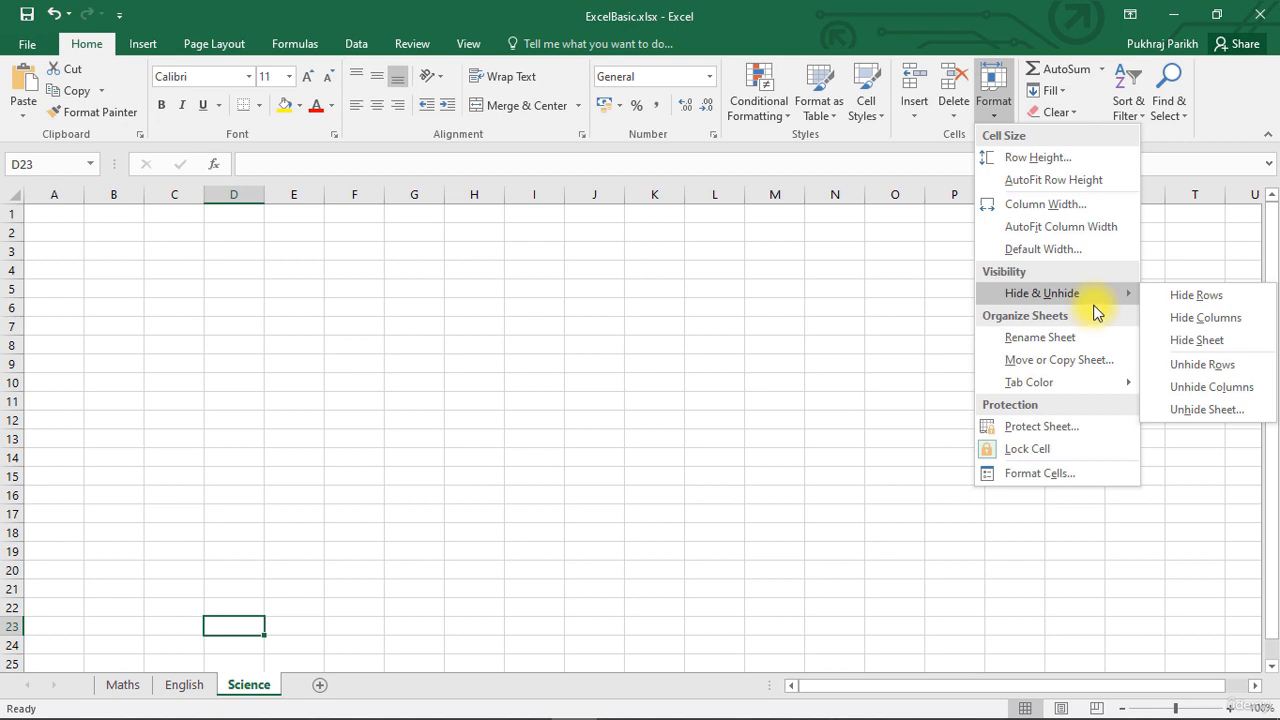
{"action": "left_click", "coordinate": [1222, 408]}
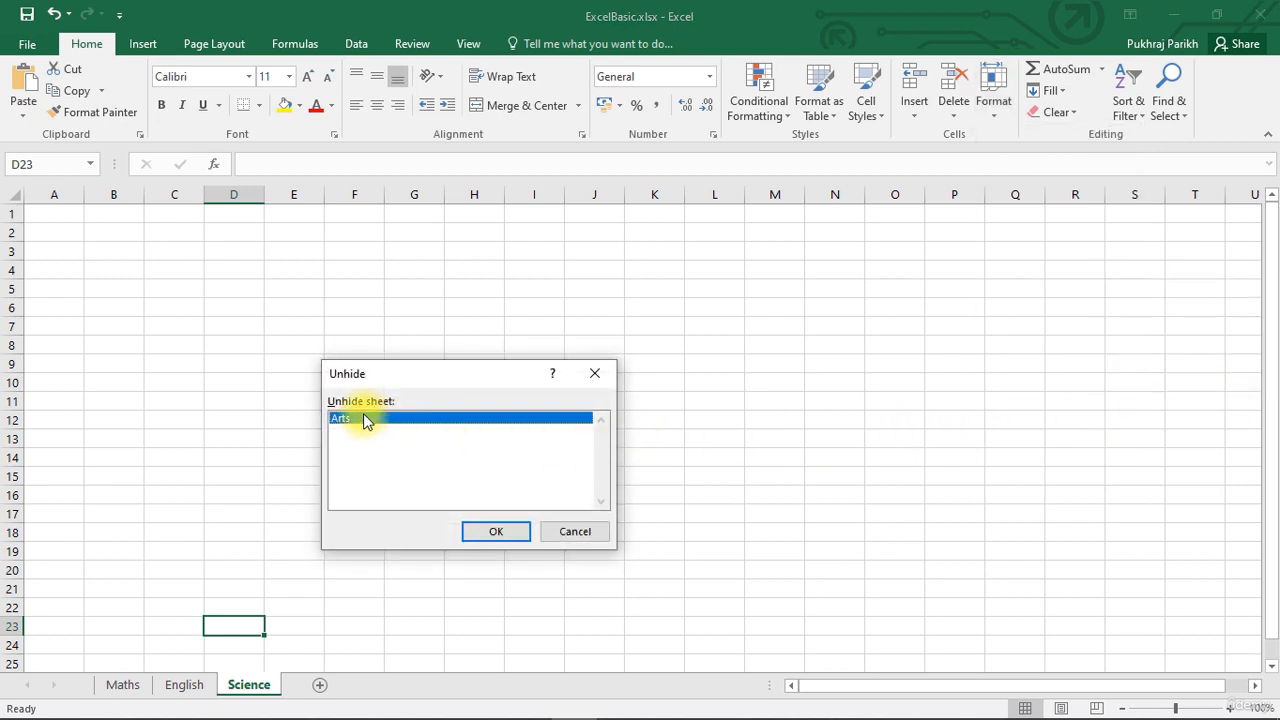
{"action": "left_click", "coordinate": [511, 532]}
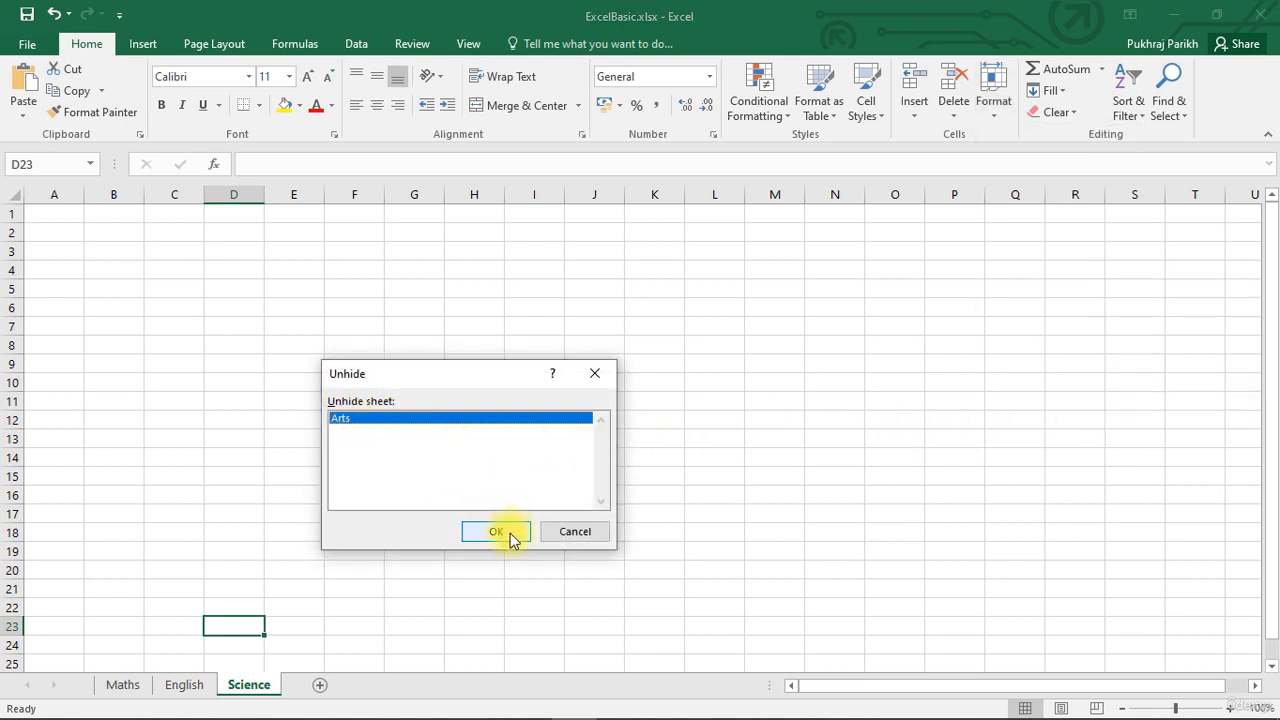